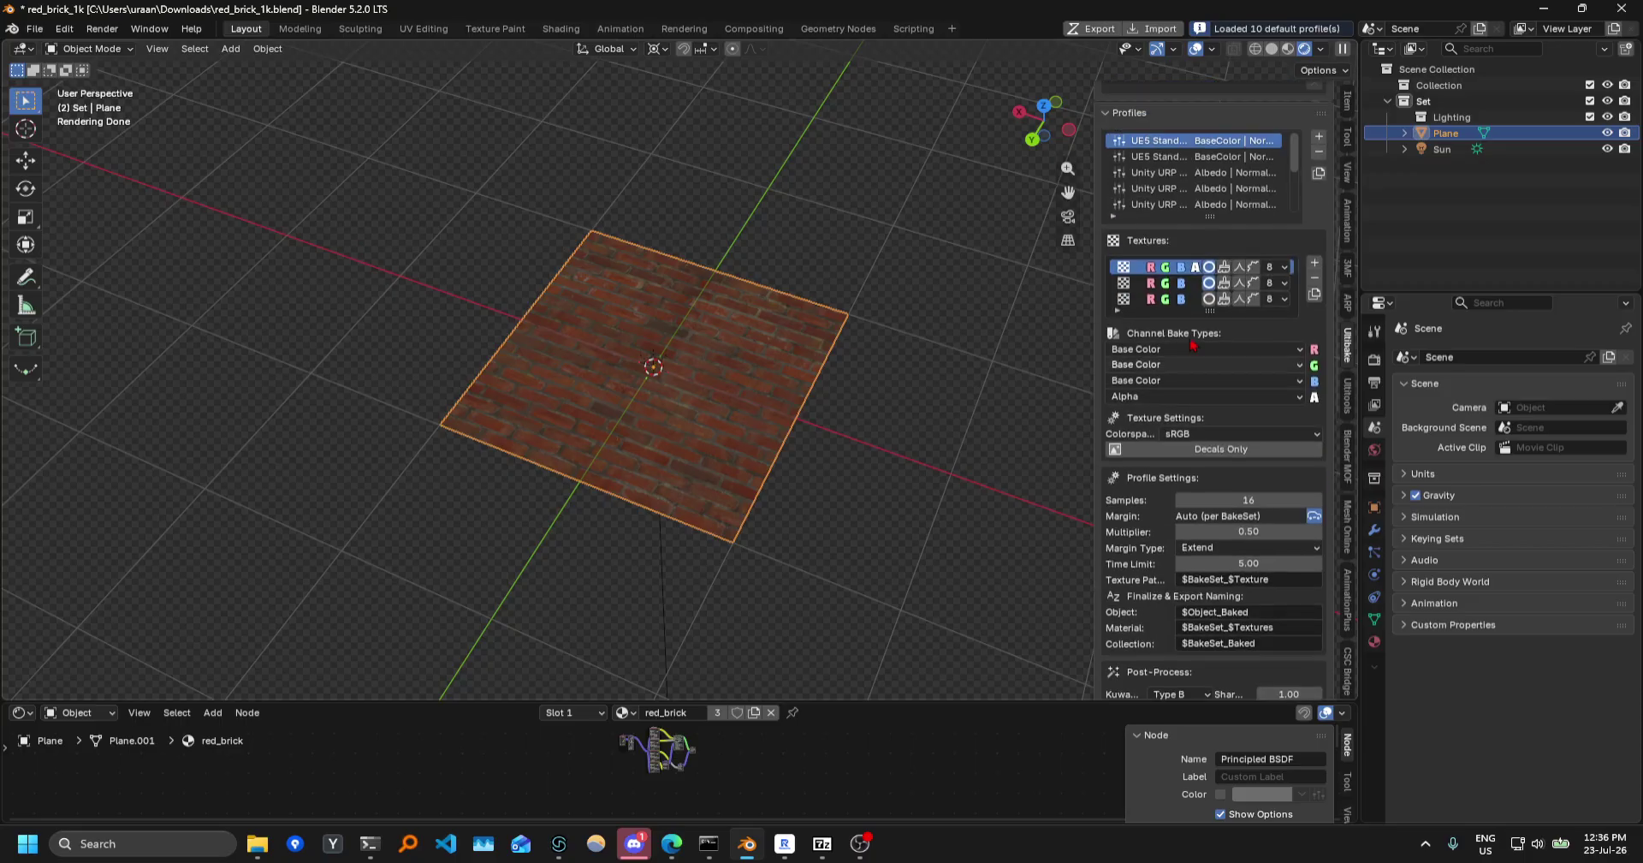
Widen the Ultibake sidebar and select the Combined profile in the bake profile list.
left_click_drag(1097, 301, 954, 291)
scroll(1139, 265, "down", 3)
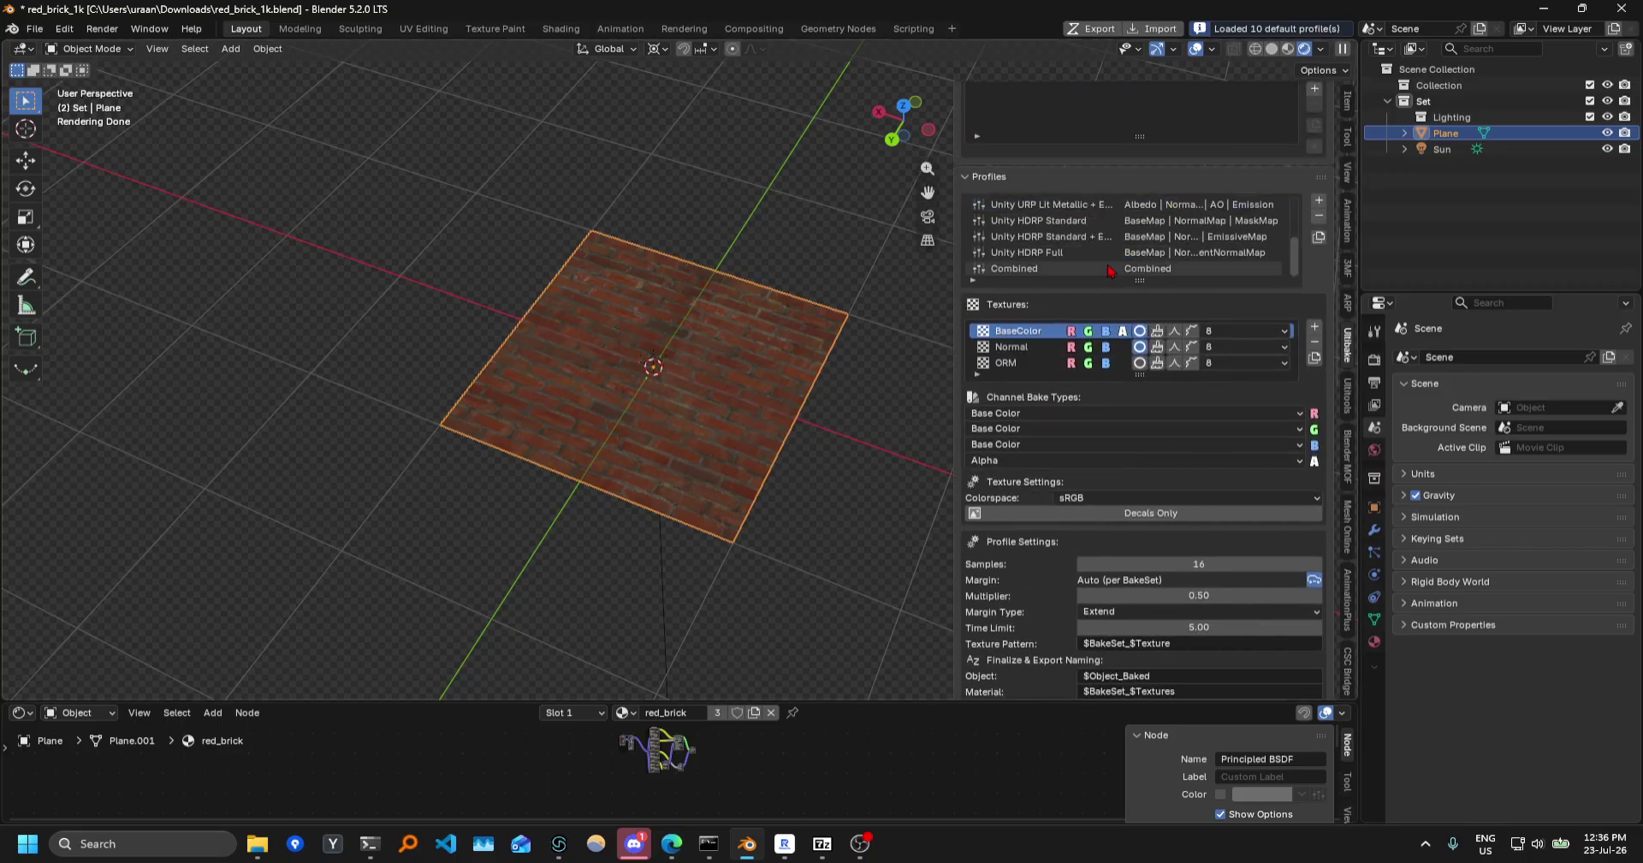
left_click(1141, 269)
scroll(1319, 291, "up", 4)
scroll(1319, 291, "up", 2)
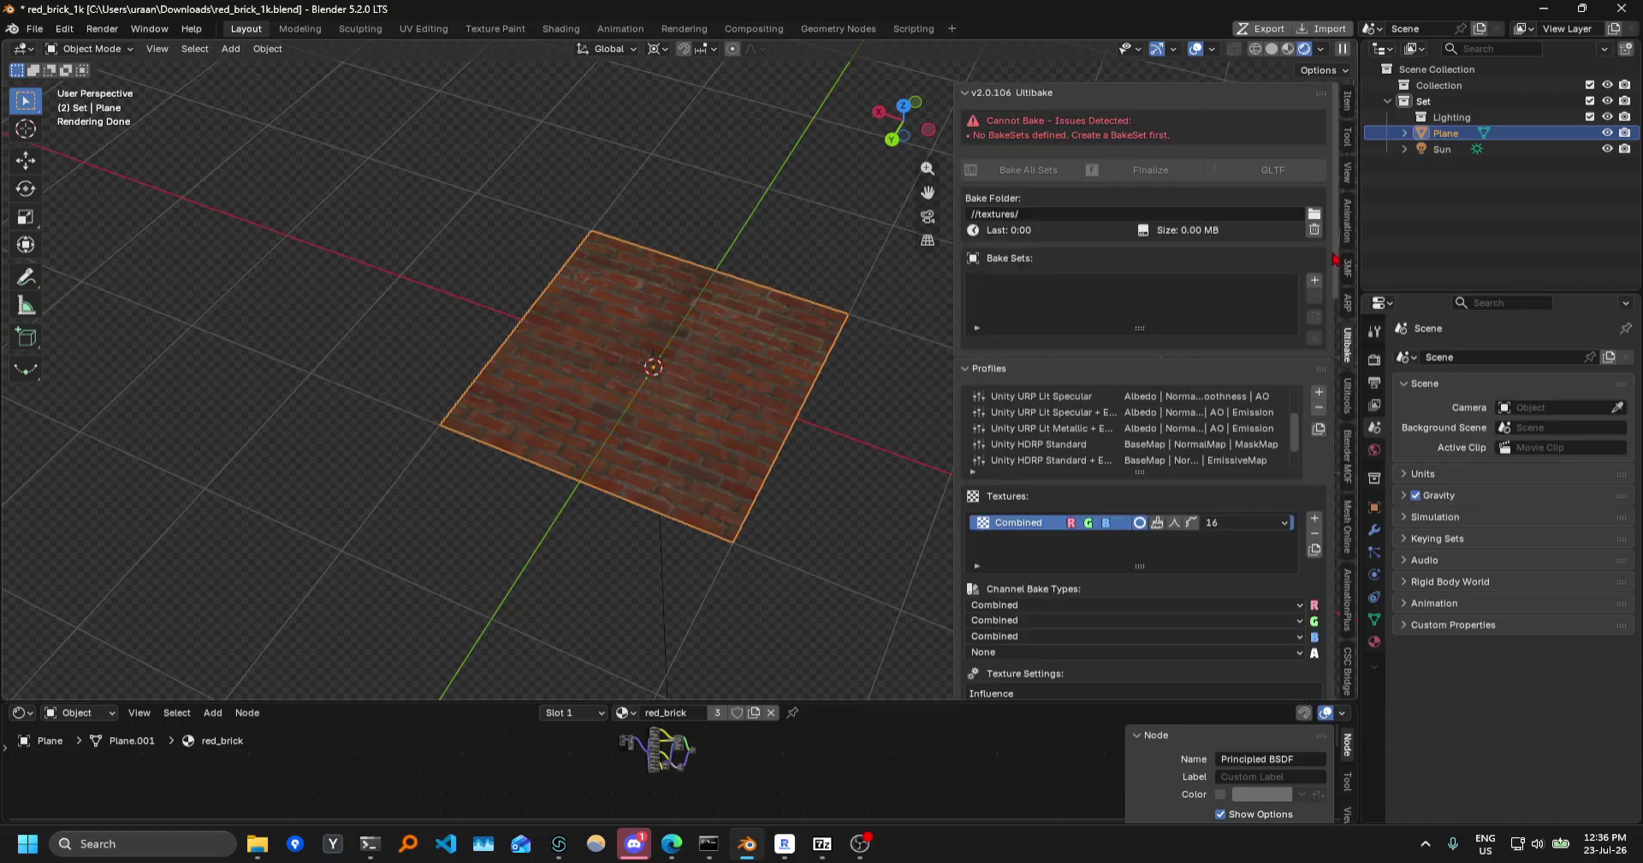
Add a bake set and name it MySeamlessTexture.
left_click(1316, 281)
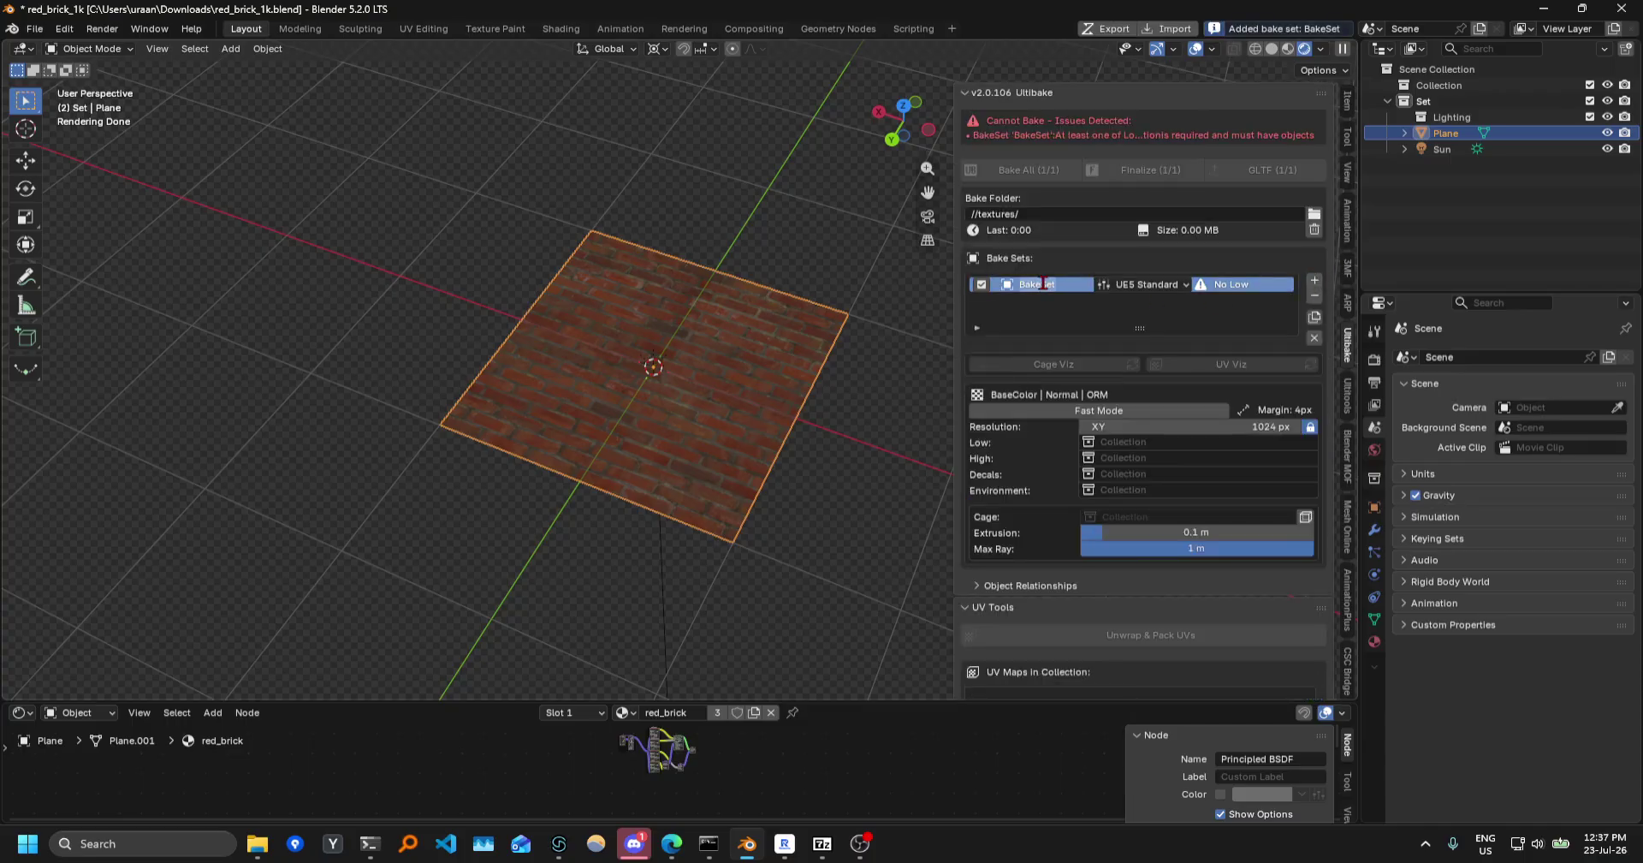
type("My")
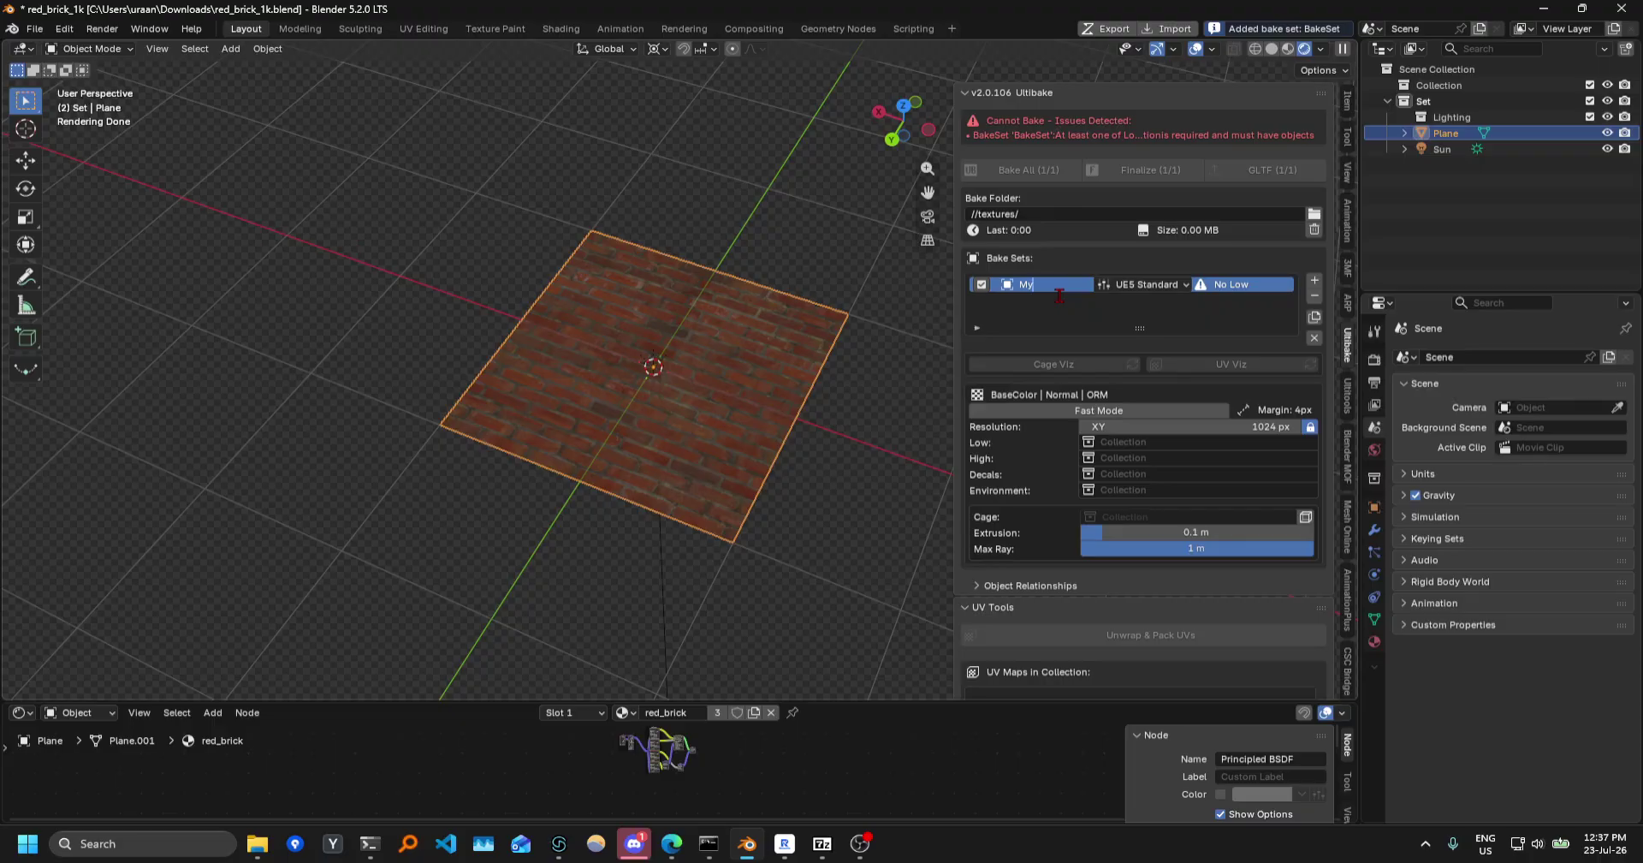
type("SeamlessTexture")
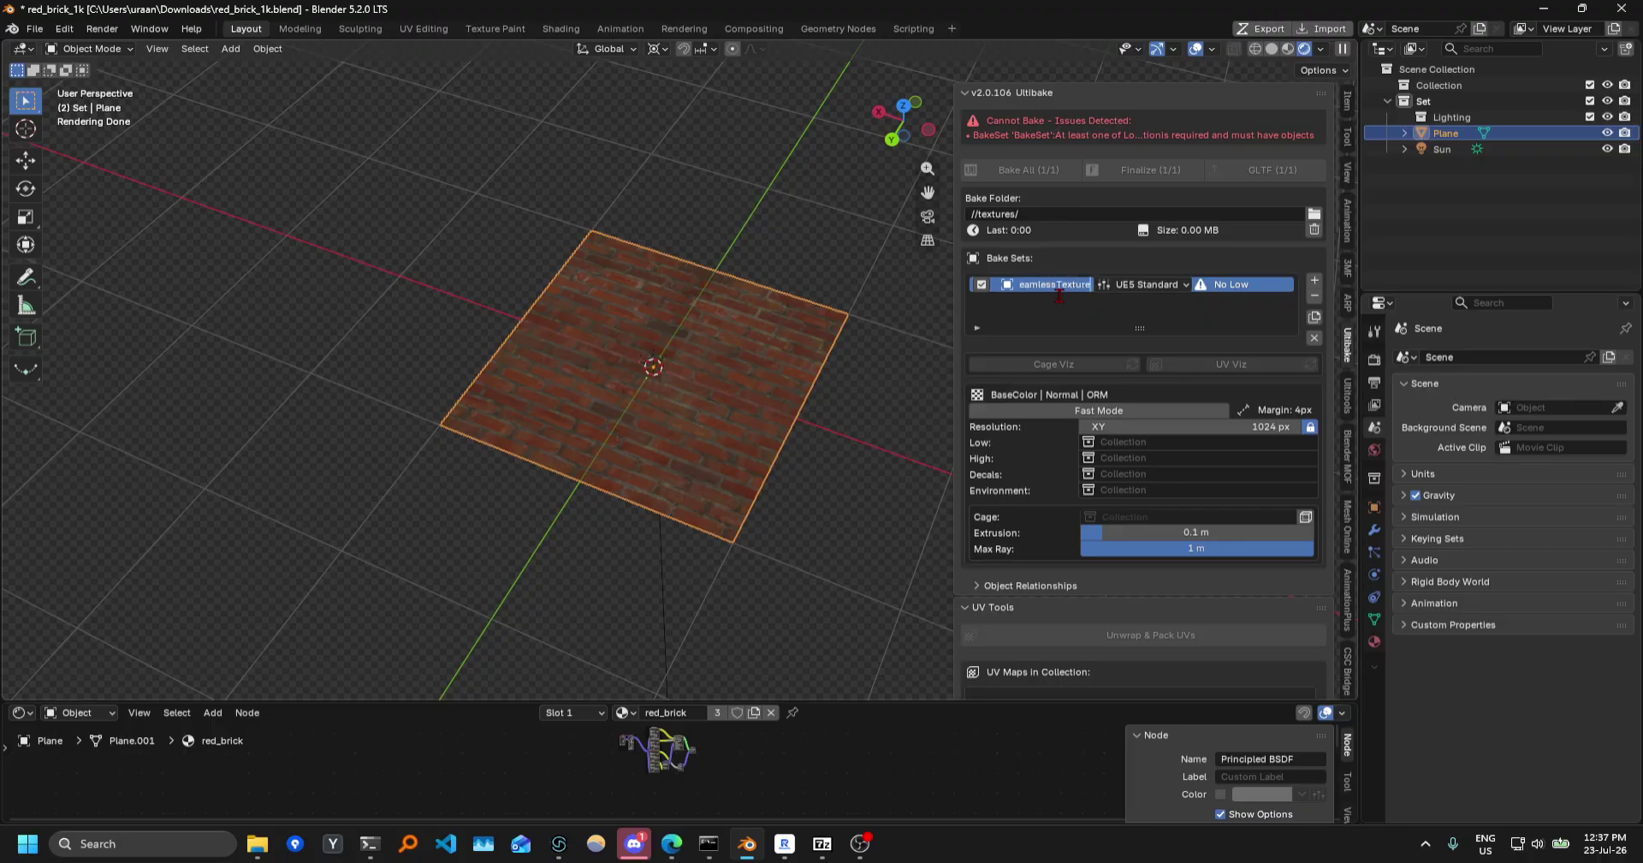
Widen the sidebar further and assign the Combined profile to the MySeamlessTexture bake set.
left_click_drag(953, 265, 852, 270)
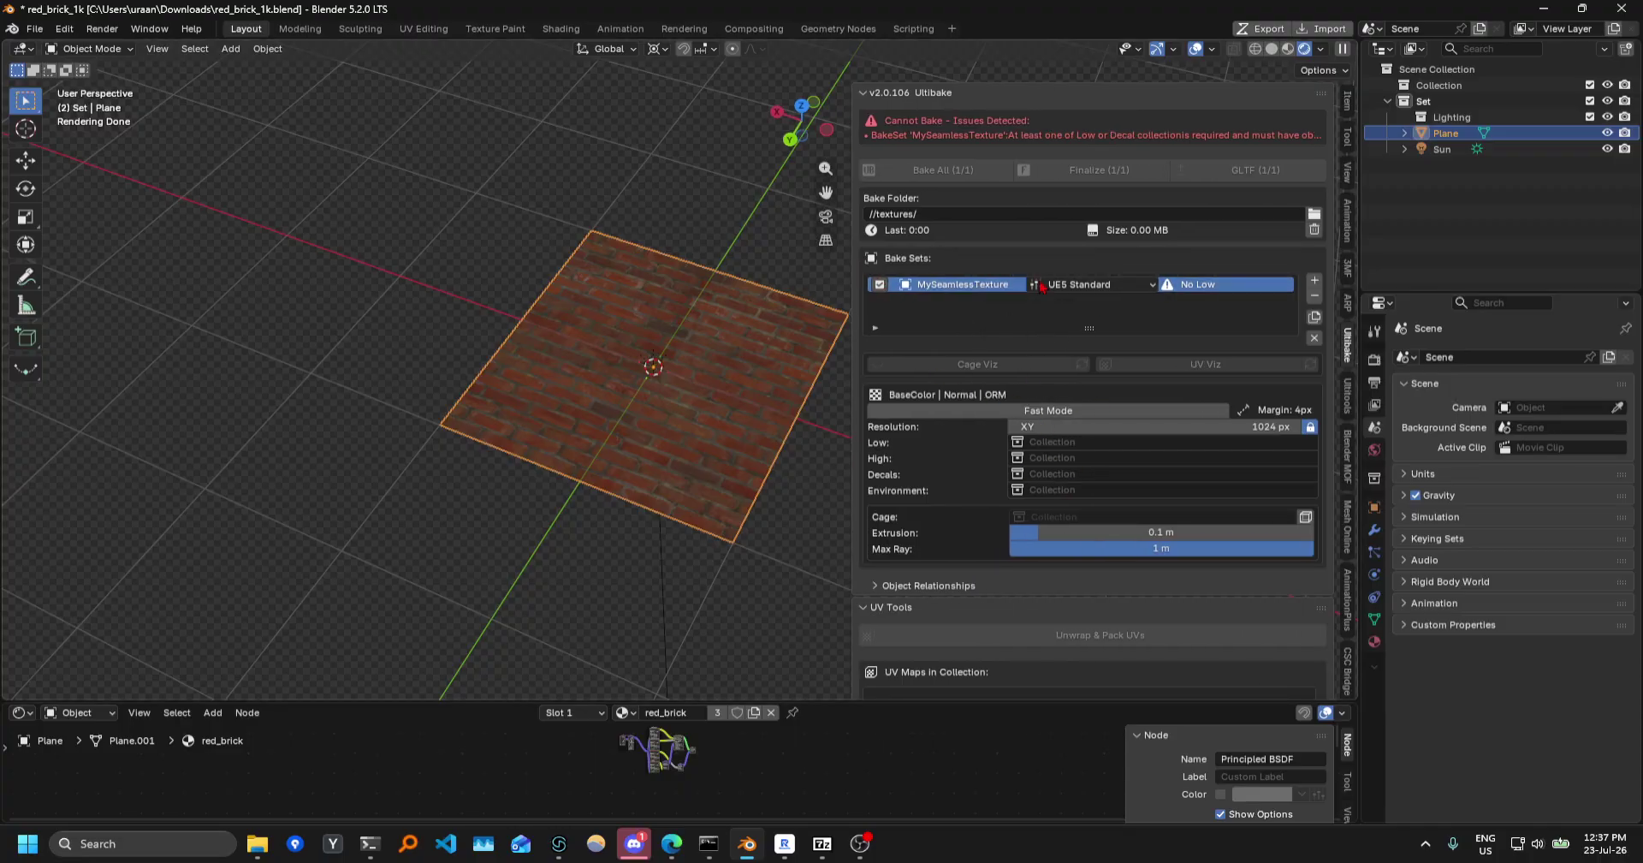
left_click(1083, 284)
left_click(1083, 294)
left_click(1083, 291)
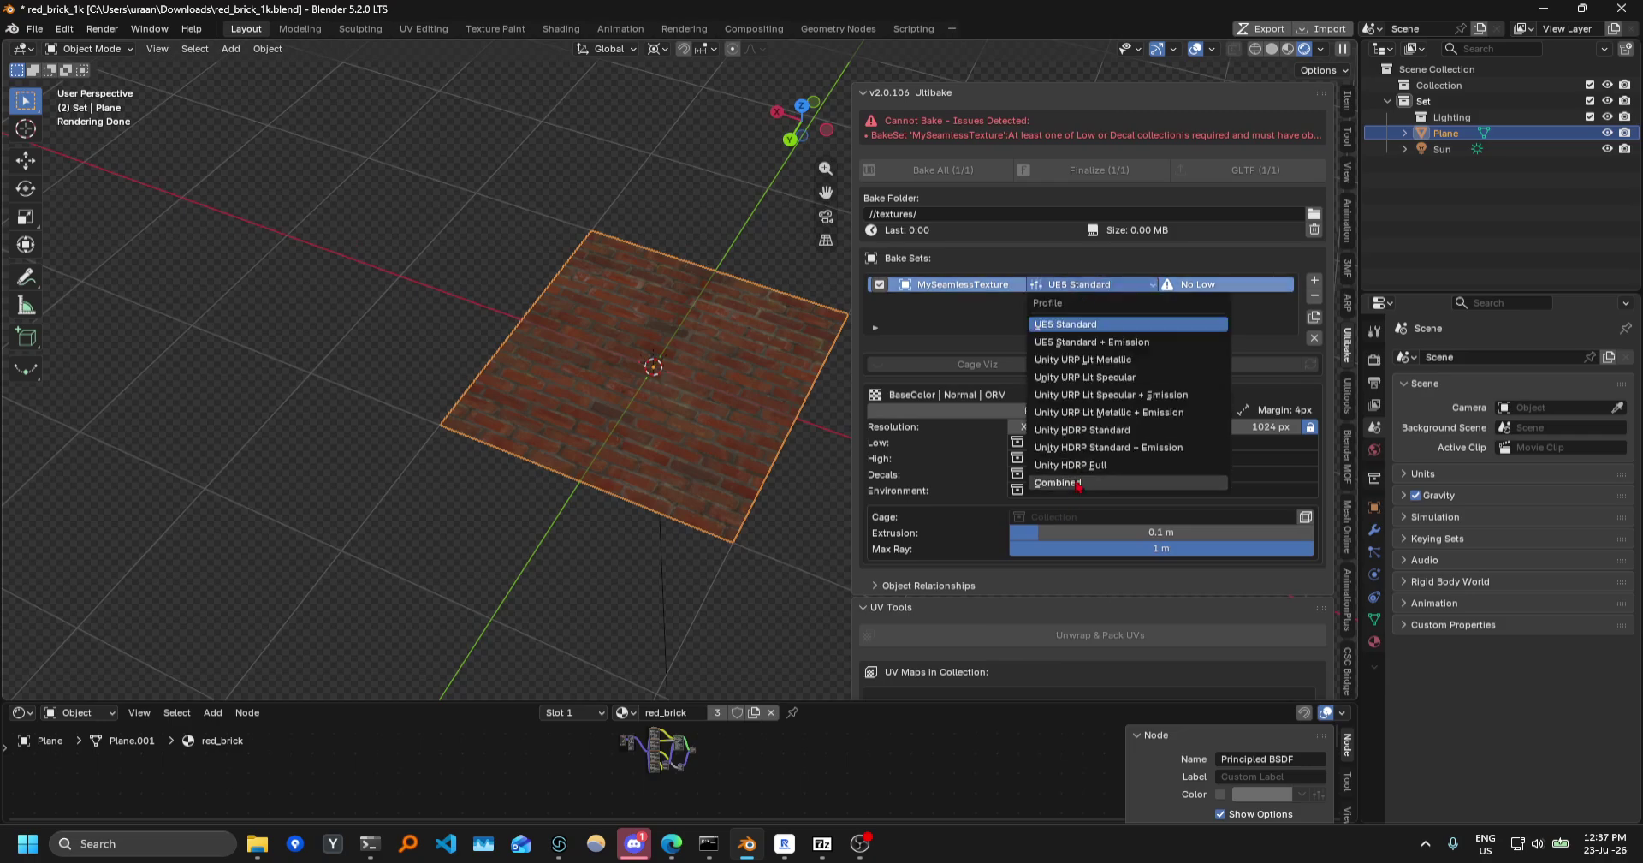
left_click(1077, 490)
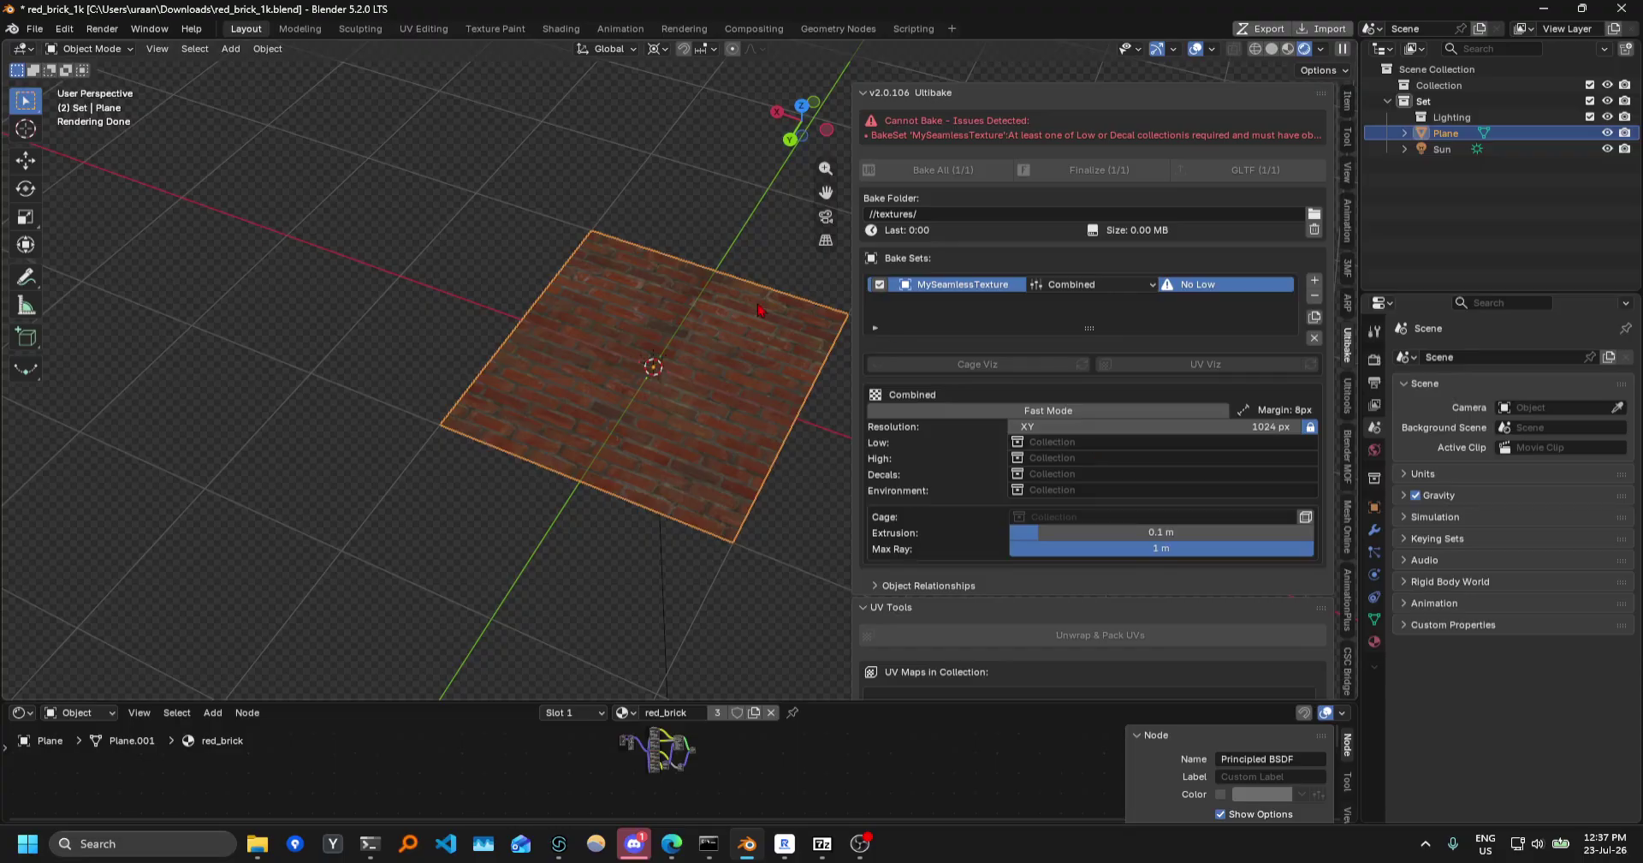
Move the brick plane into a new collection named MyTexture.
key("m")
left_click(732, 327)
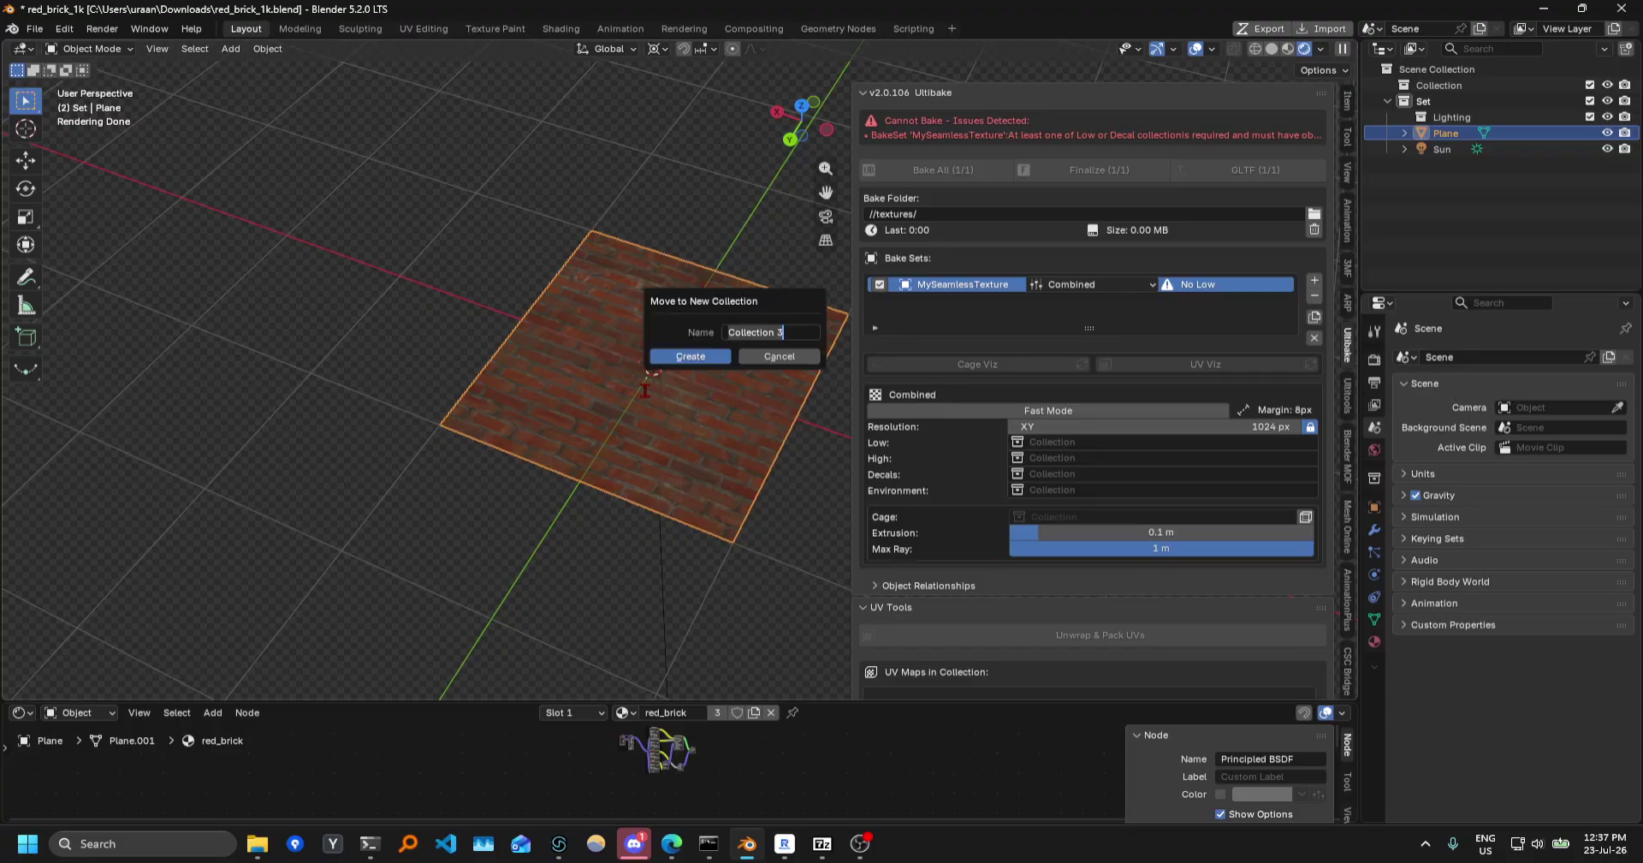
type("MyTexture")
key("Return")
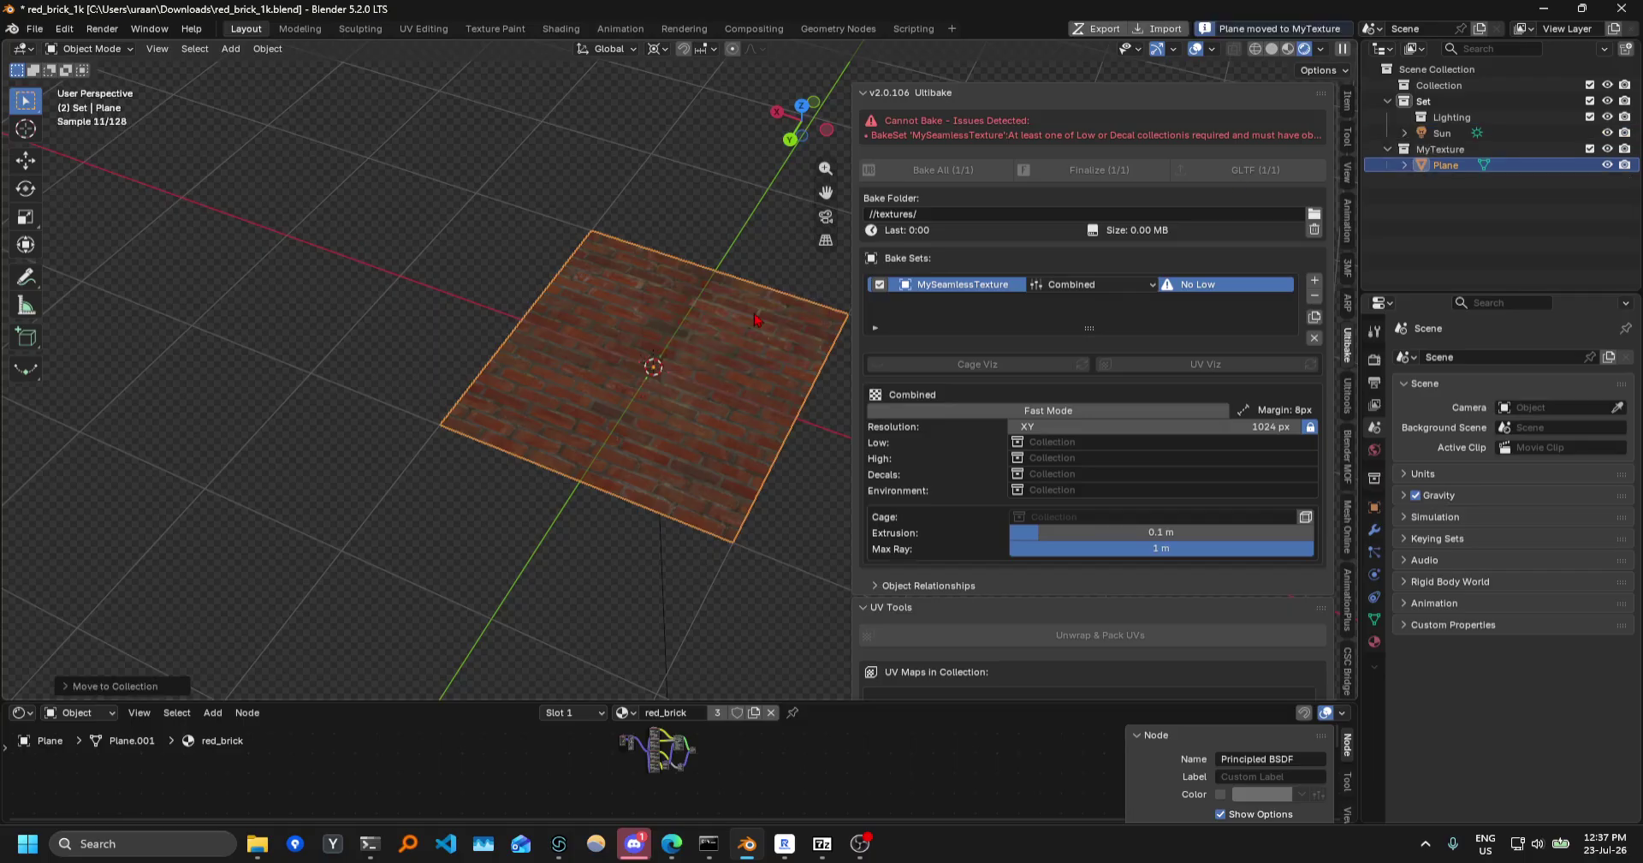
Delete the empty Collection and Lighting collections from the scene.
left_click(1452, 117)
left_click(1451, 85)
key("x")
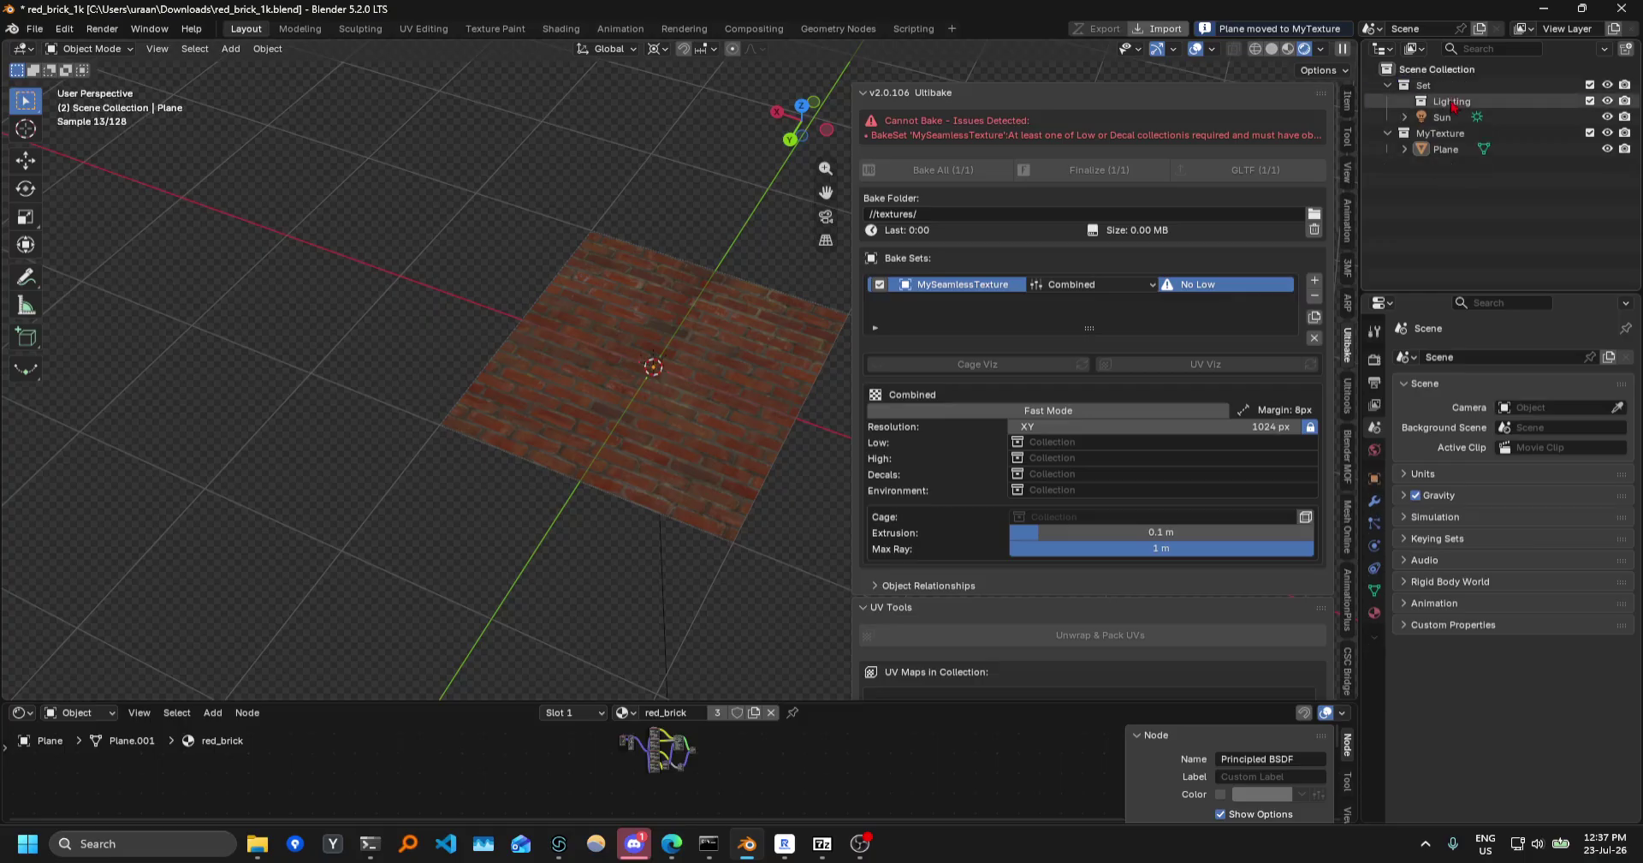
left_click(1452, 102)
key("x")
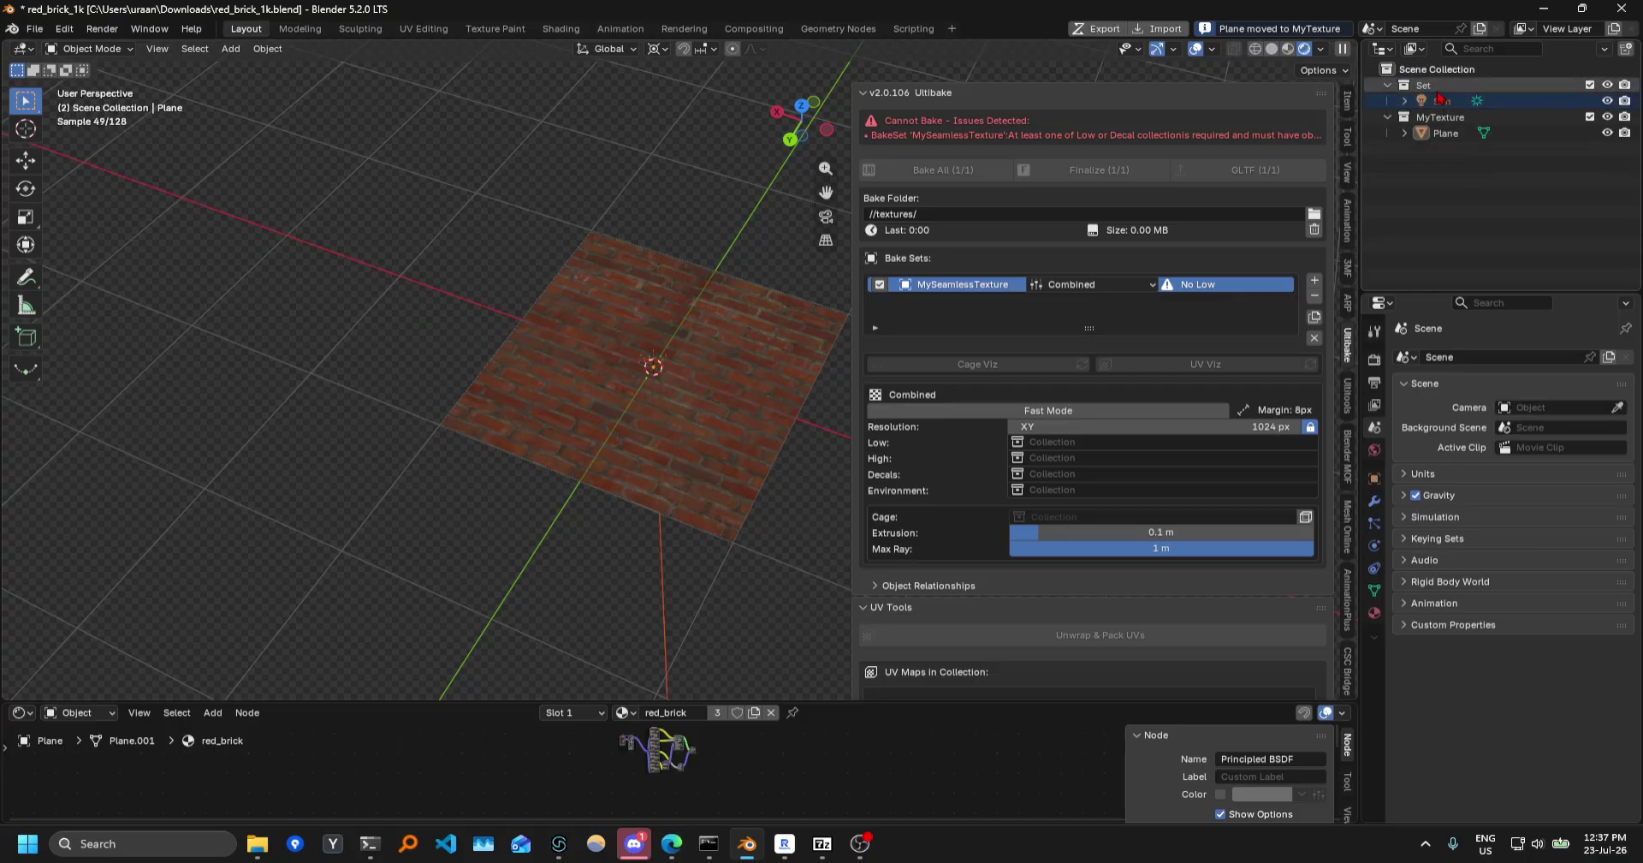
Assign the Set collection as the bake set's Environment and rename that collection to Lighting.
left_click(1442, 101)
left_click(1069, 492)
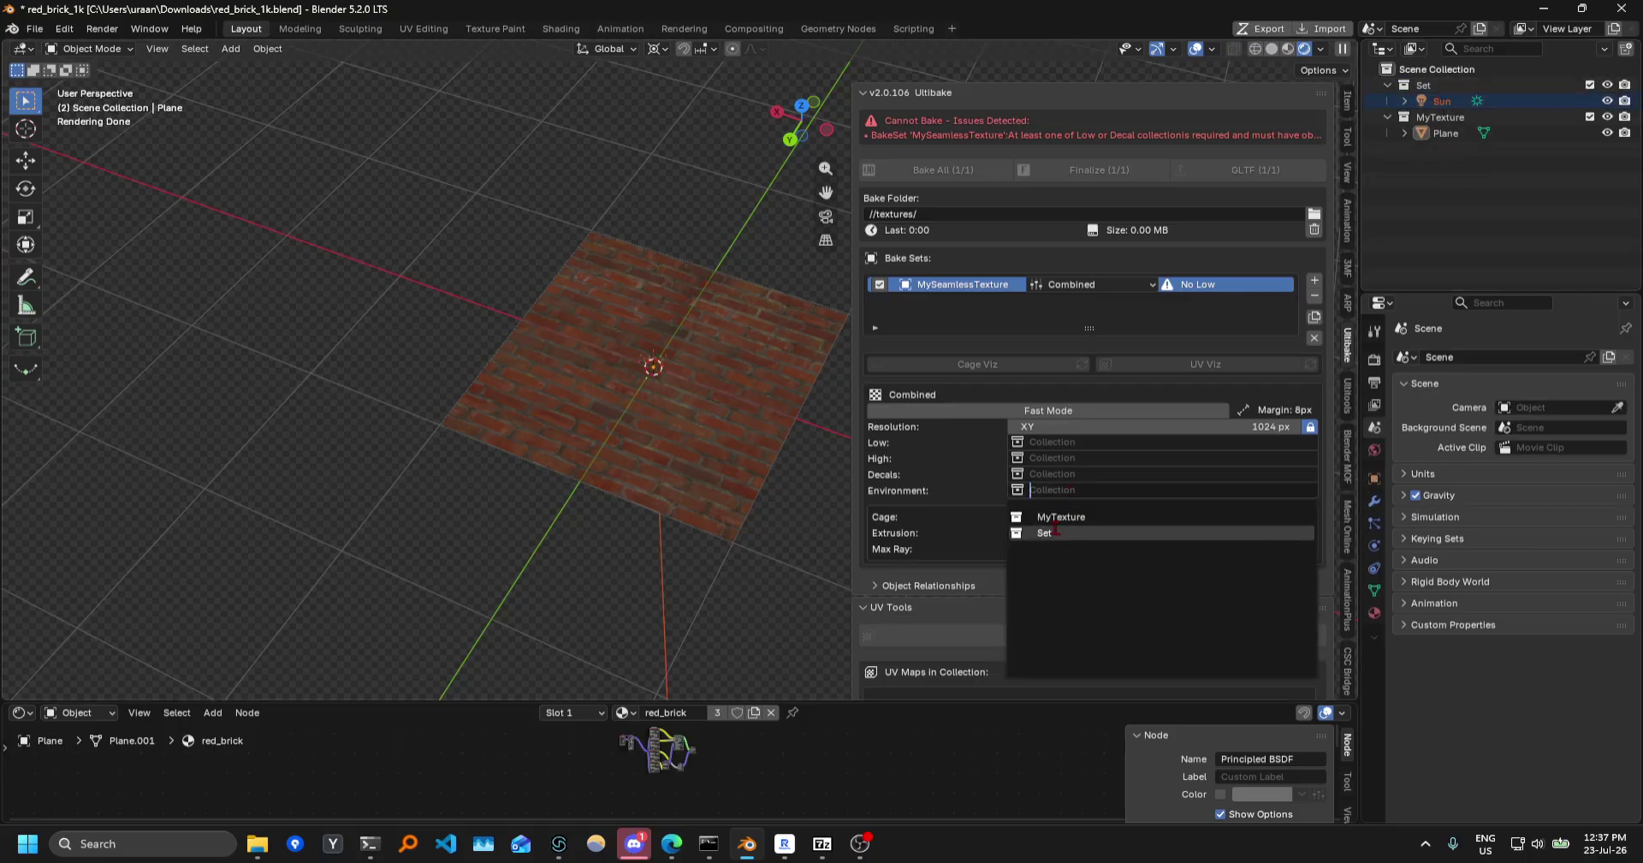
left_click(1066, 531)
double_click(1438, 85)
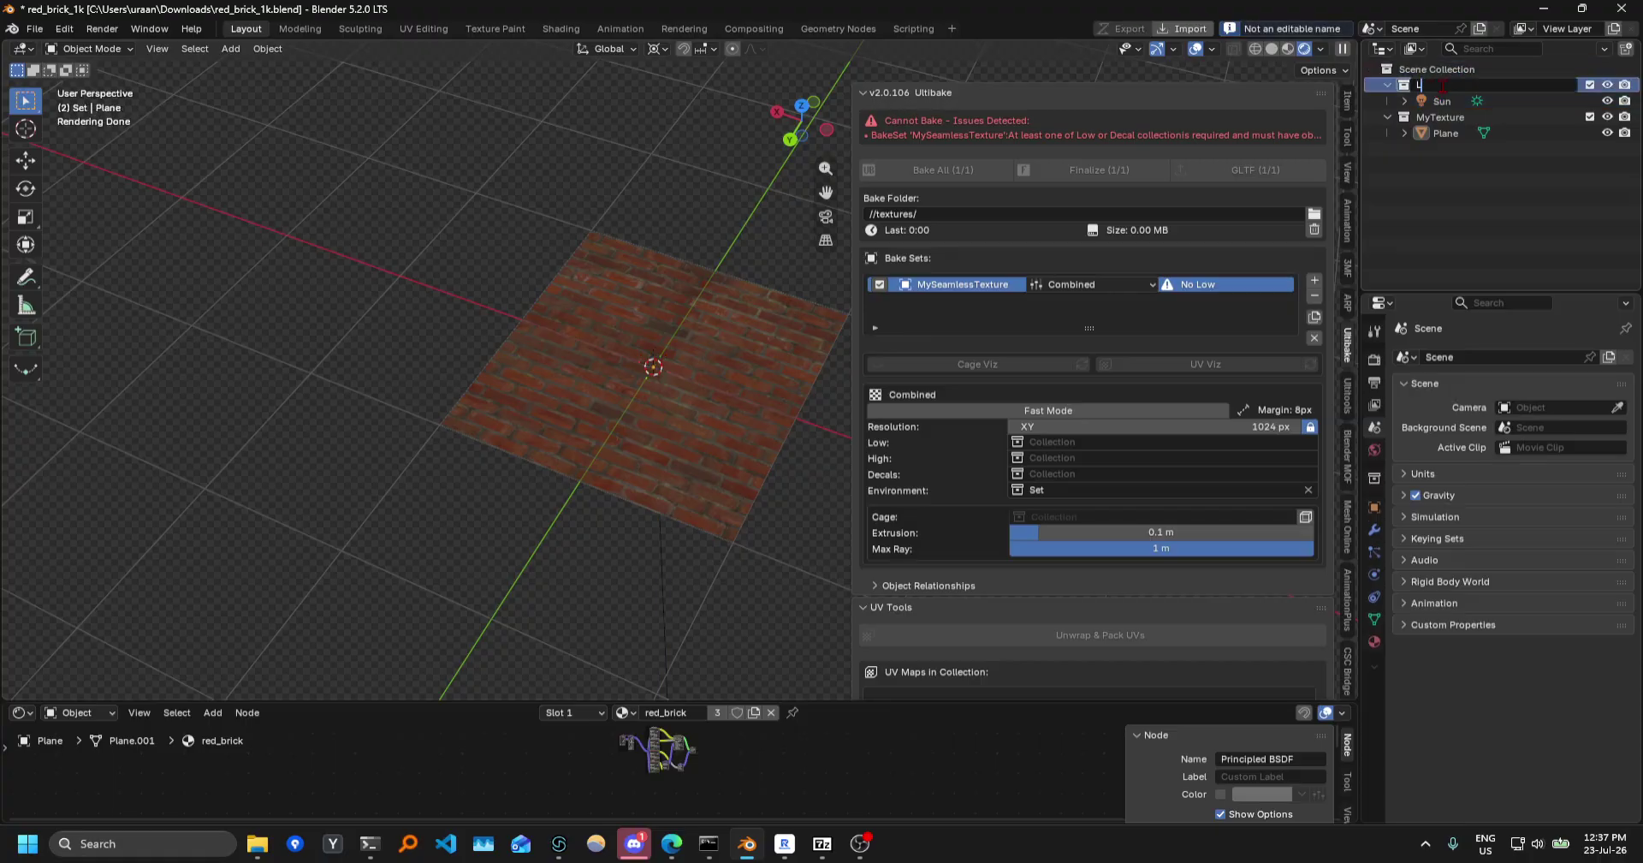
type("Lighting")
key("Return")
Delete the existing sun light from the Lighting collection, keeping the brick plane.
middle_click_drag(750, 568, 697, 522)
left_click(672, 527)
key("KP_3")
middle_click_drag(828, 404, 862, 380)
left_click(589, 374)
key("x")
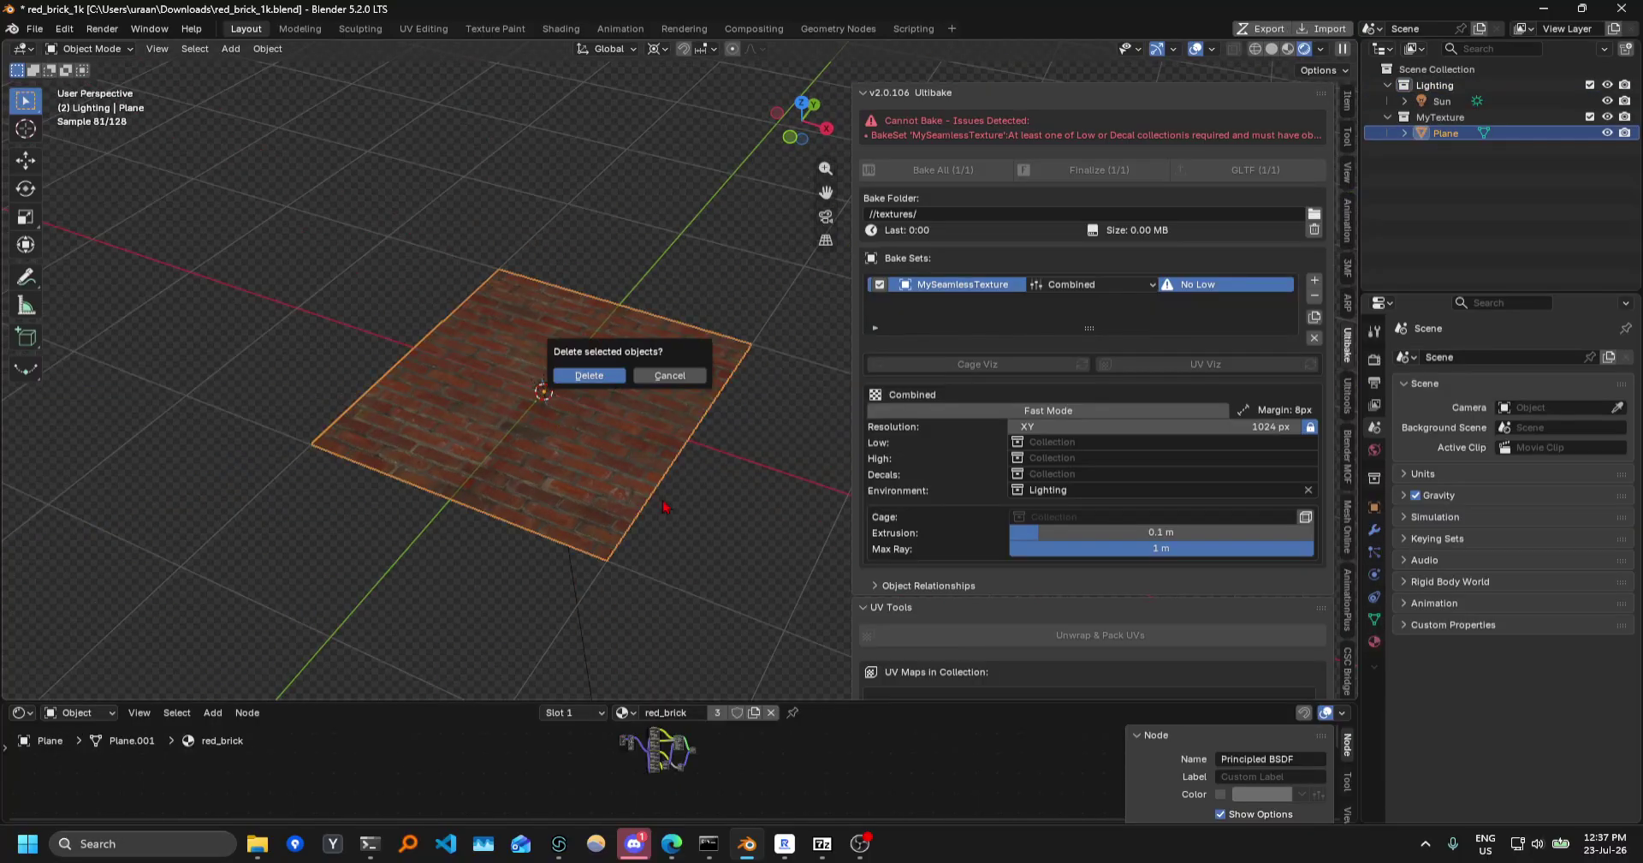
middle_click_drag(565, 585, 631, 538, "shift")
Switch the shader editor to the World shader and enlarge it to show the Background node.
left_click(77, 712)
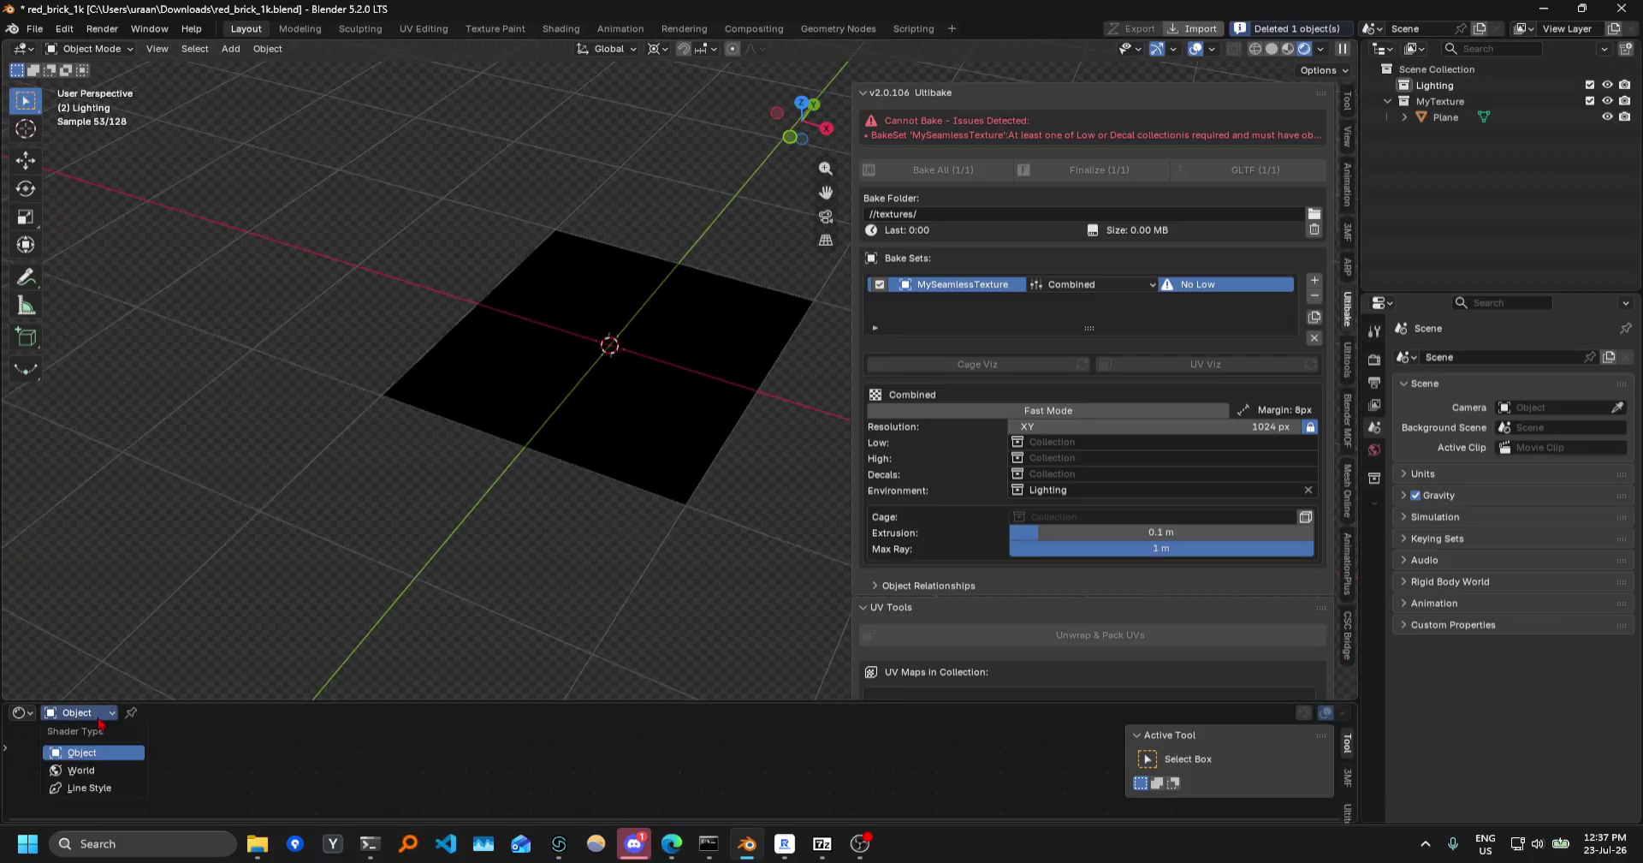
left_click(107, 770)
left_click(663, 712)
left_click_drag(639, 700, 676, 553)
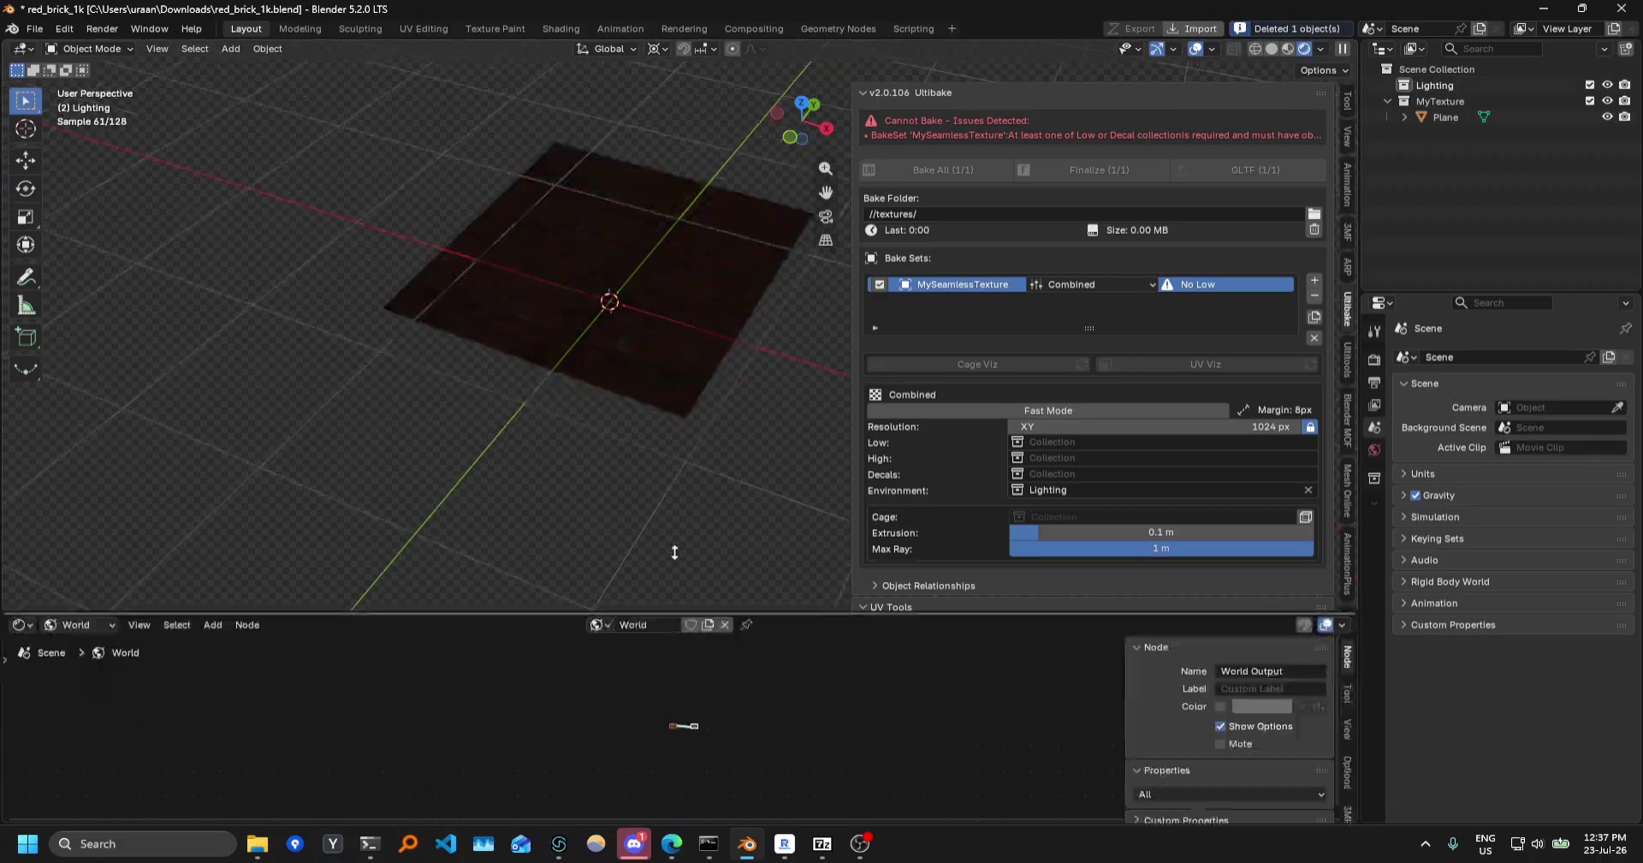
scroll(635, 320, "up", 3)
scroll(678, 698, "up", 10)
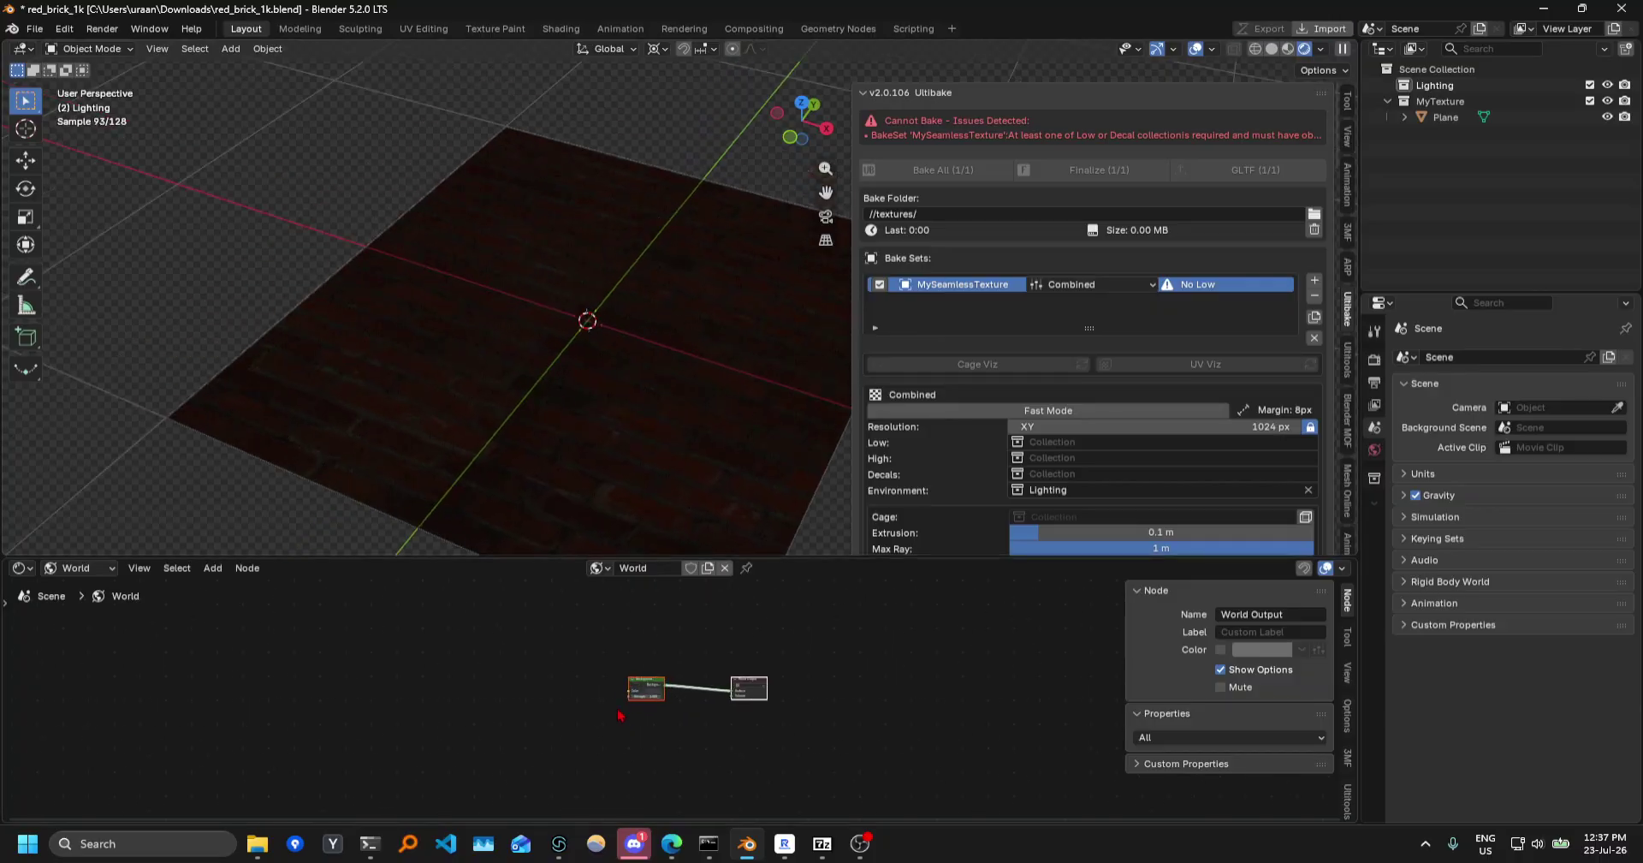
scroll(633, 721, "up", 2)
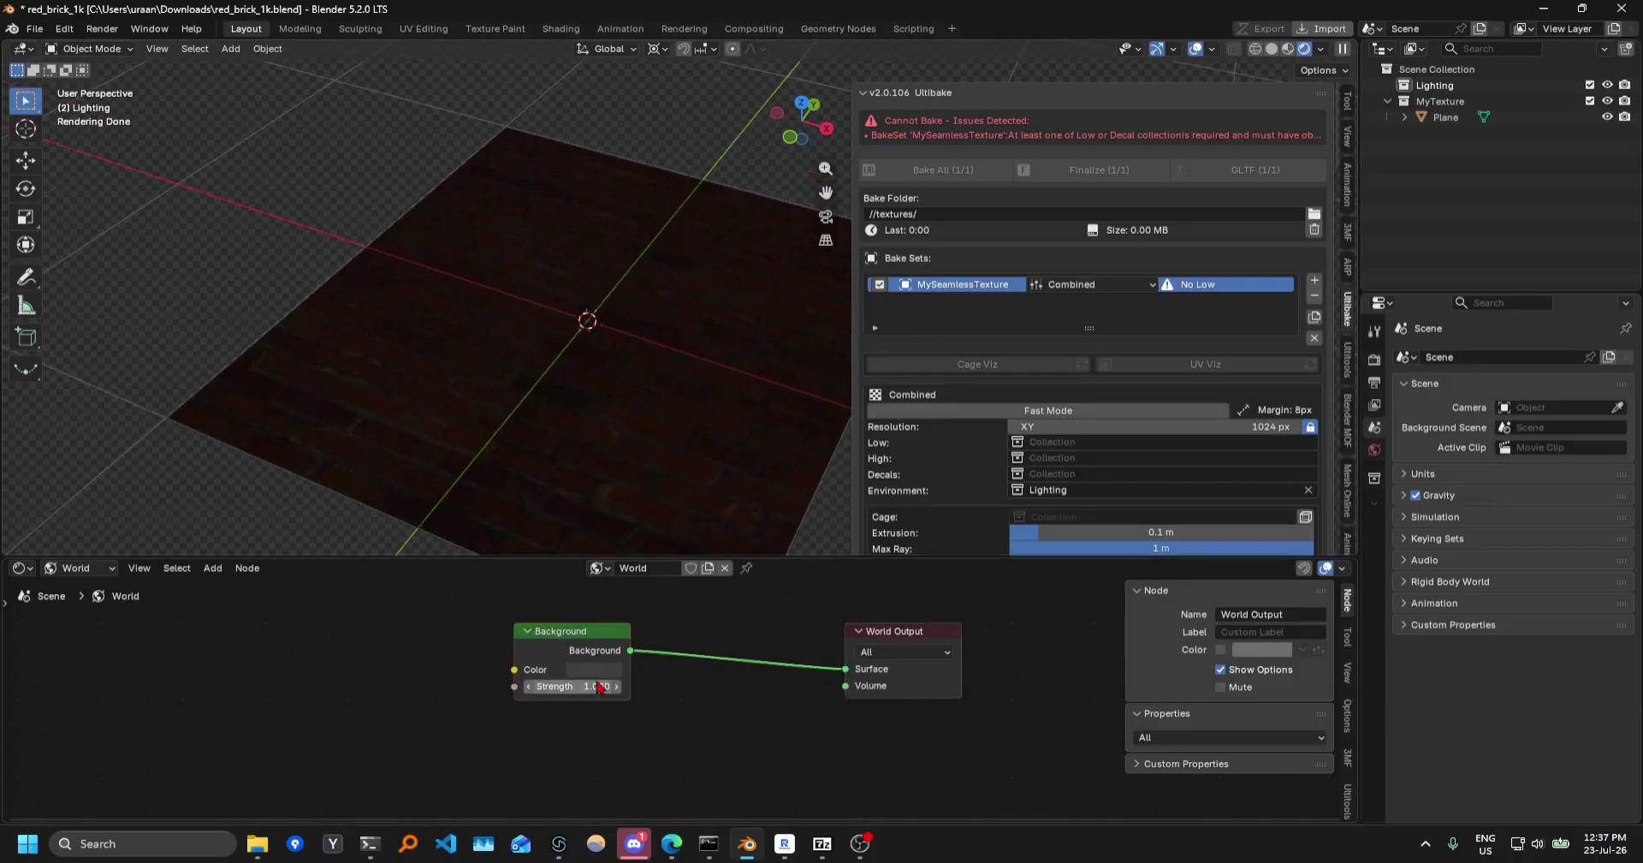
Set the World Background node's color to white to light the brick plane evenly.
scroll(667, 348, "down", 3)
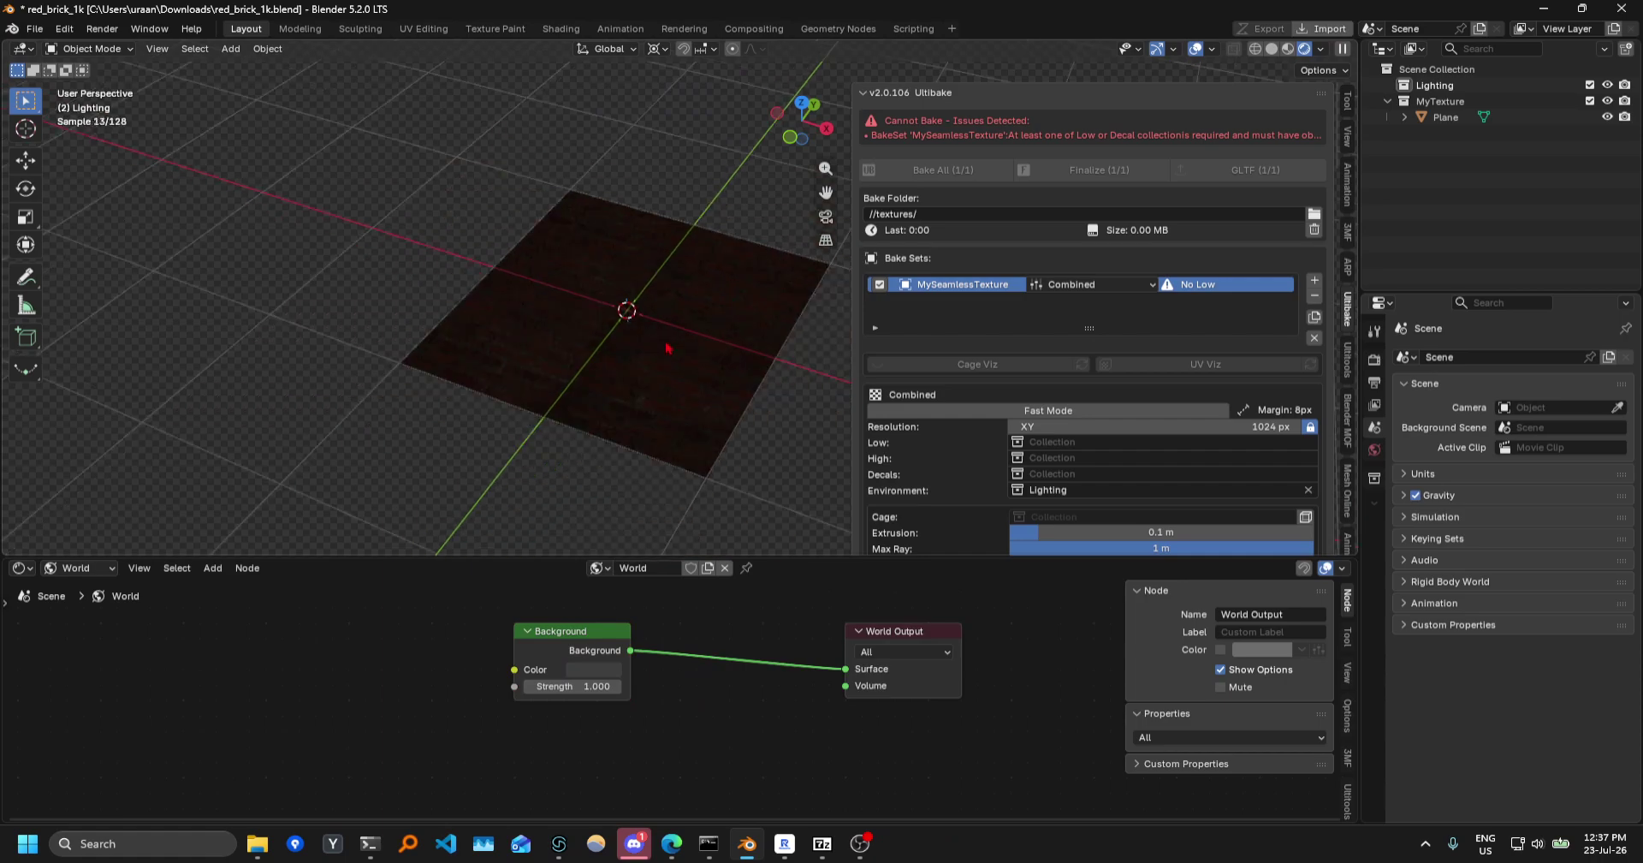
left_click_drag(849, 236, 885, 236)
scroll(676, 698, "up", 2)
left_click(582, 664)
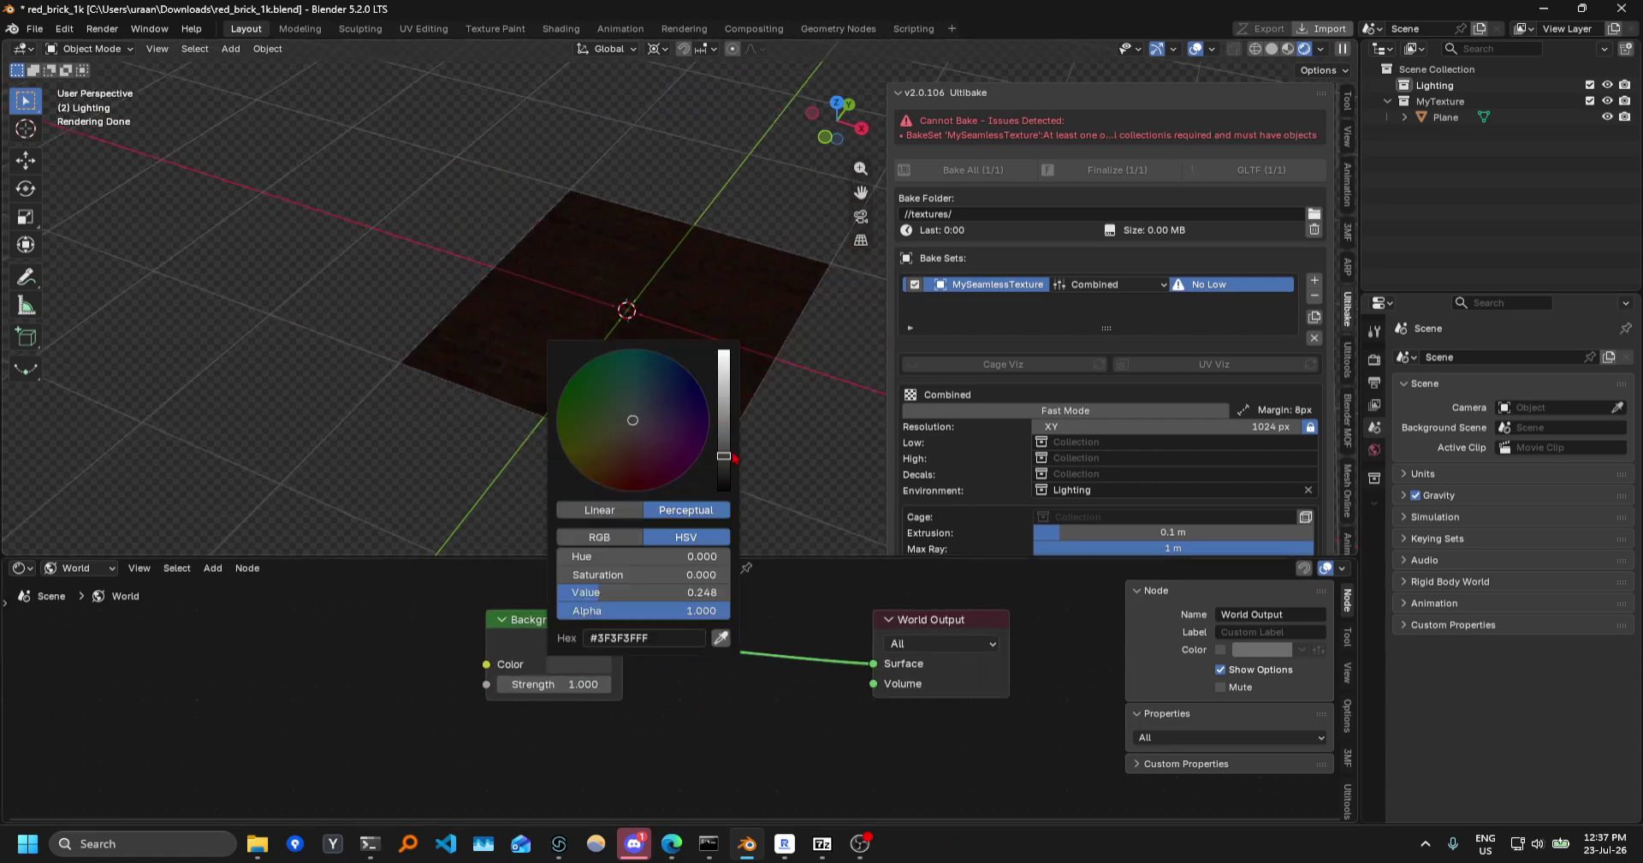
left_click_drag(724, 453, 724, 351)
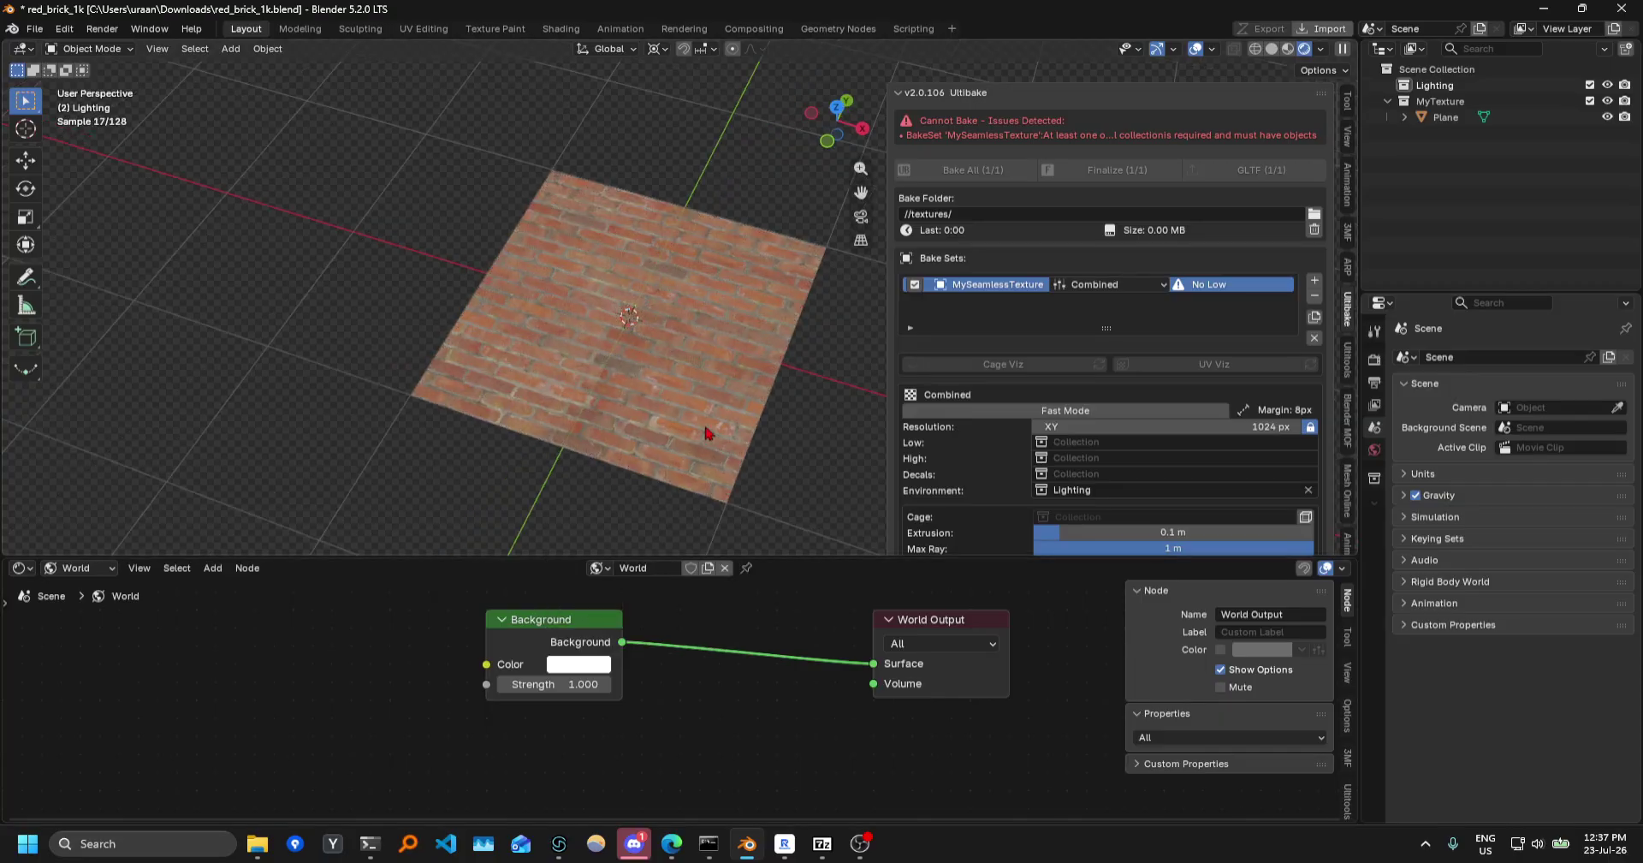
Set the World Background node's color to black.
scroll(591, 676, "down", 1)
left_click(589, 667)
left_click_drag(636, 597, 476, 596)
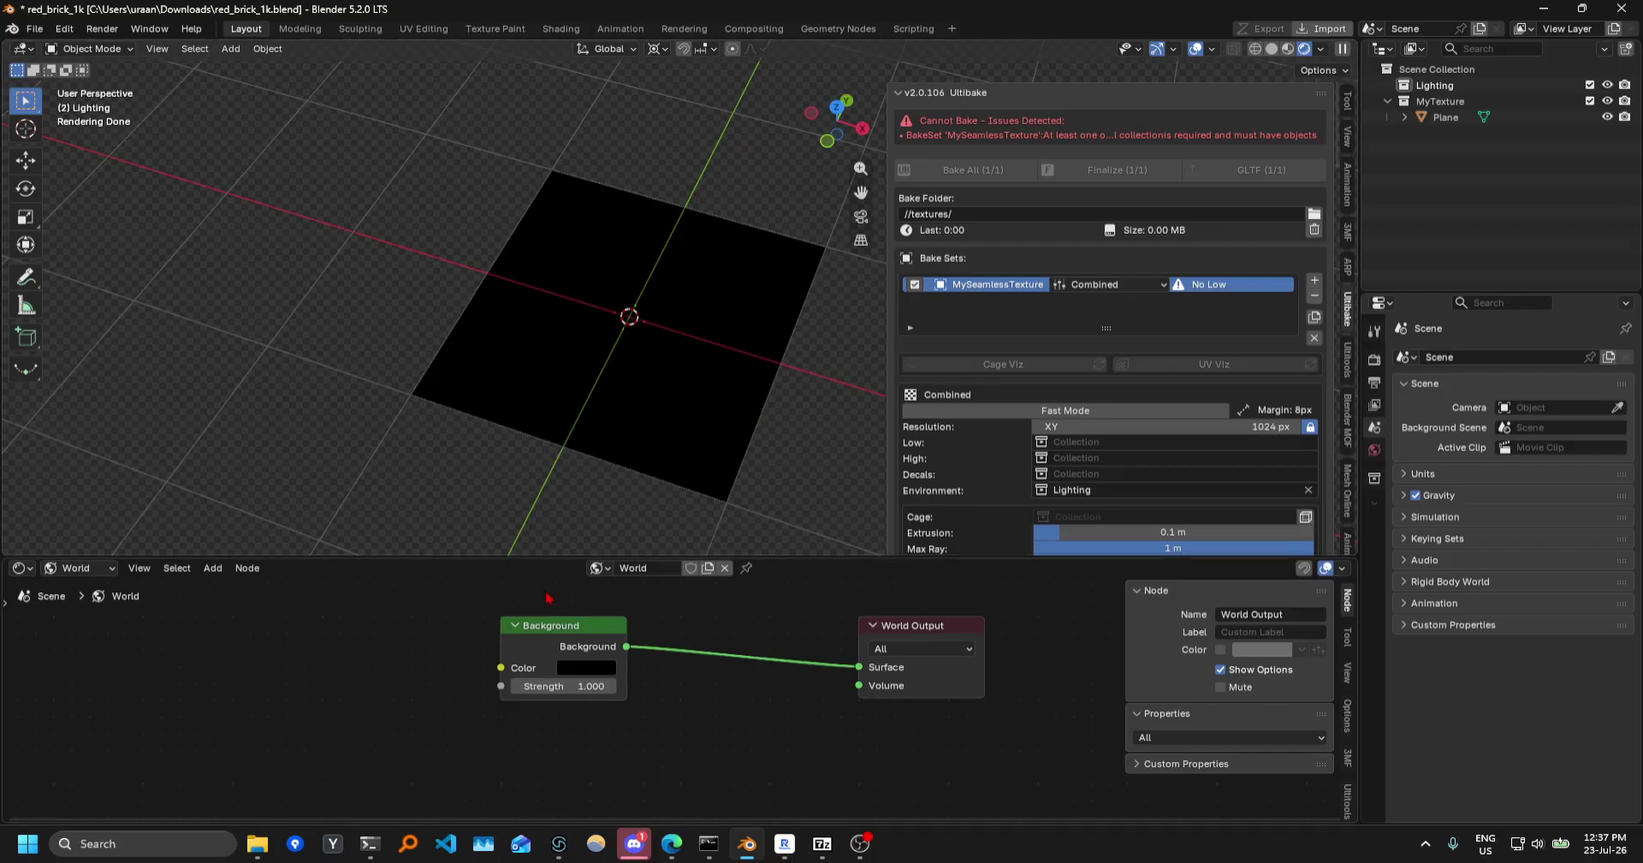
Switch the shader editor back to the Object shader type and select the brick plane.
left_click(94, 568)
left_click(89, 609)
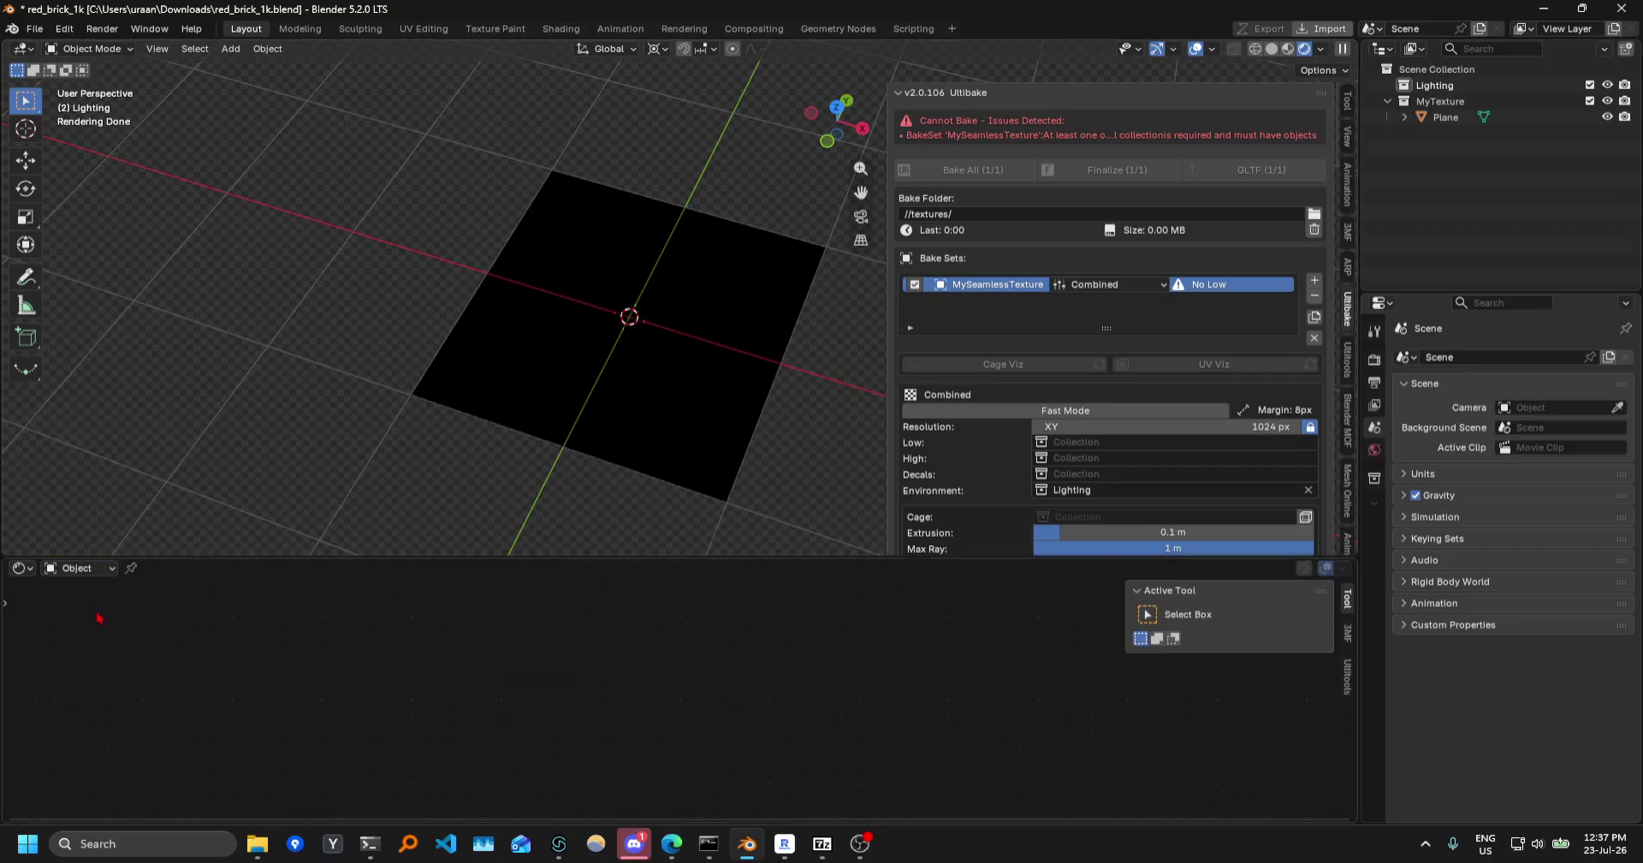
left_click(629, 321)
middle_click_drag(629, 321, 590, 304)
left_click(195, 49)
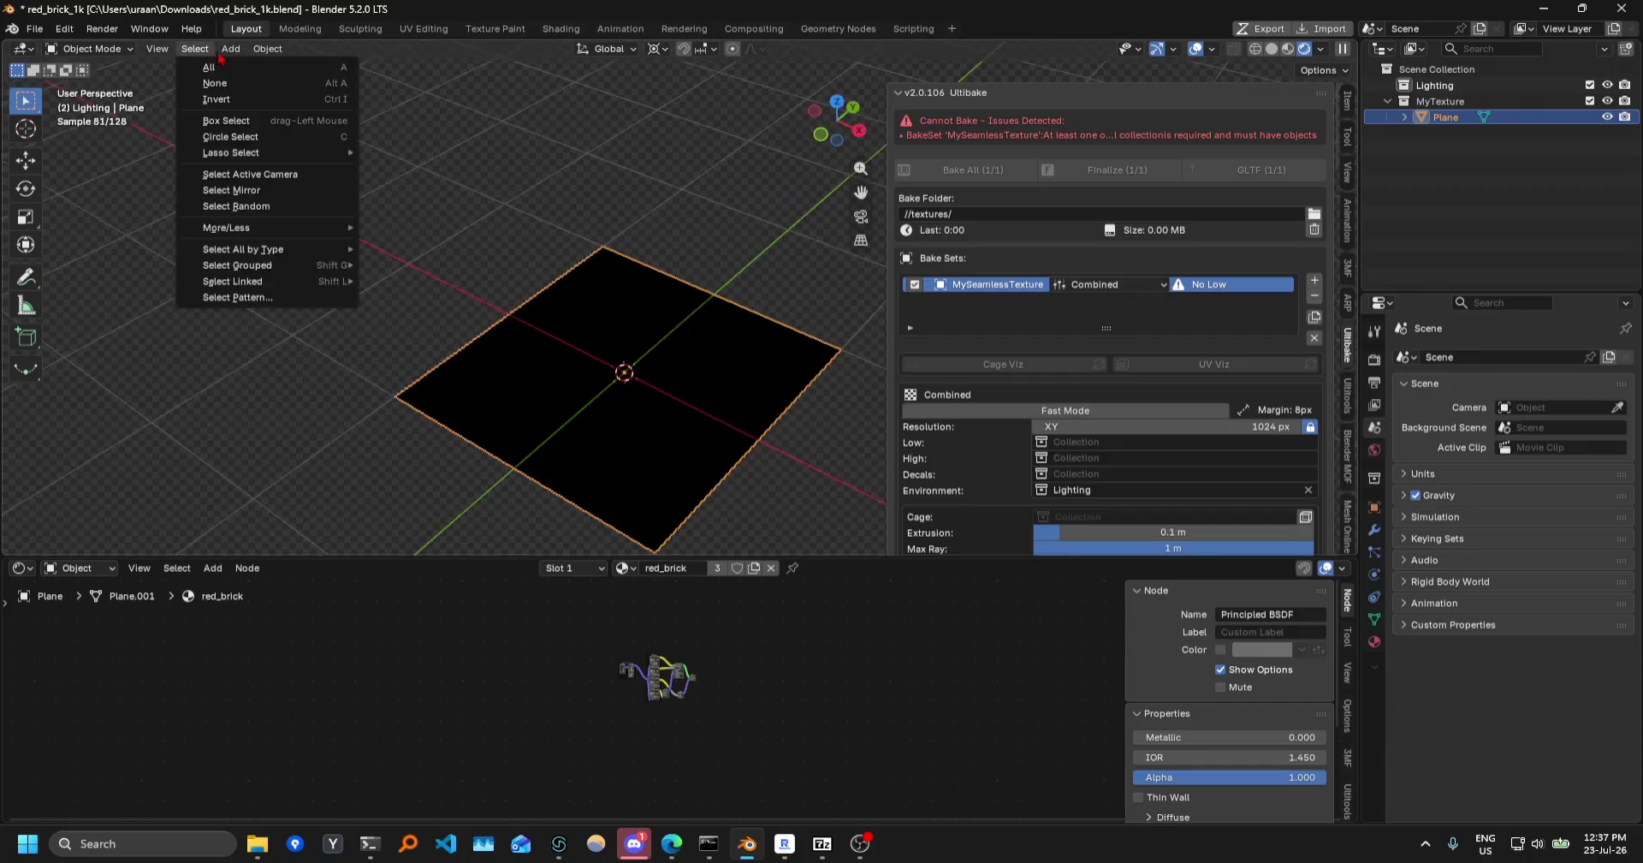
mouse_move(230, 48)
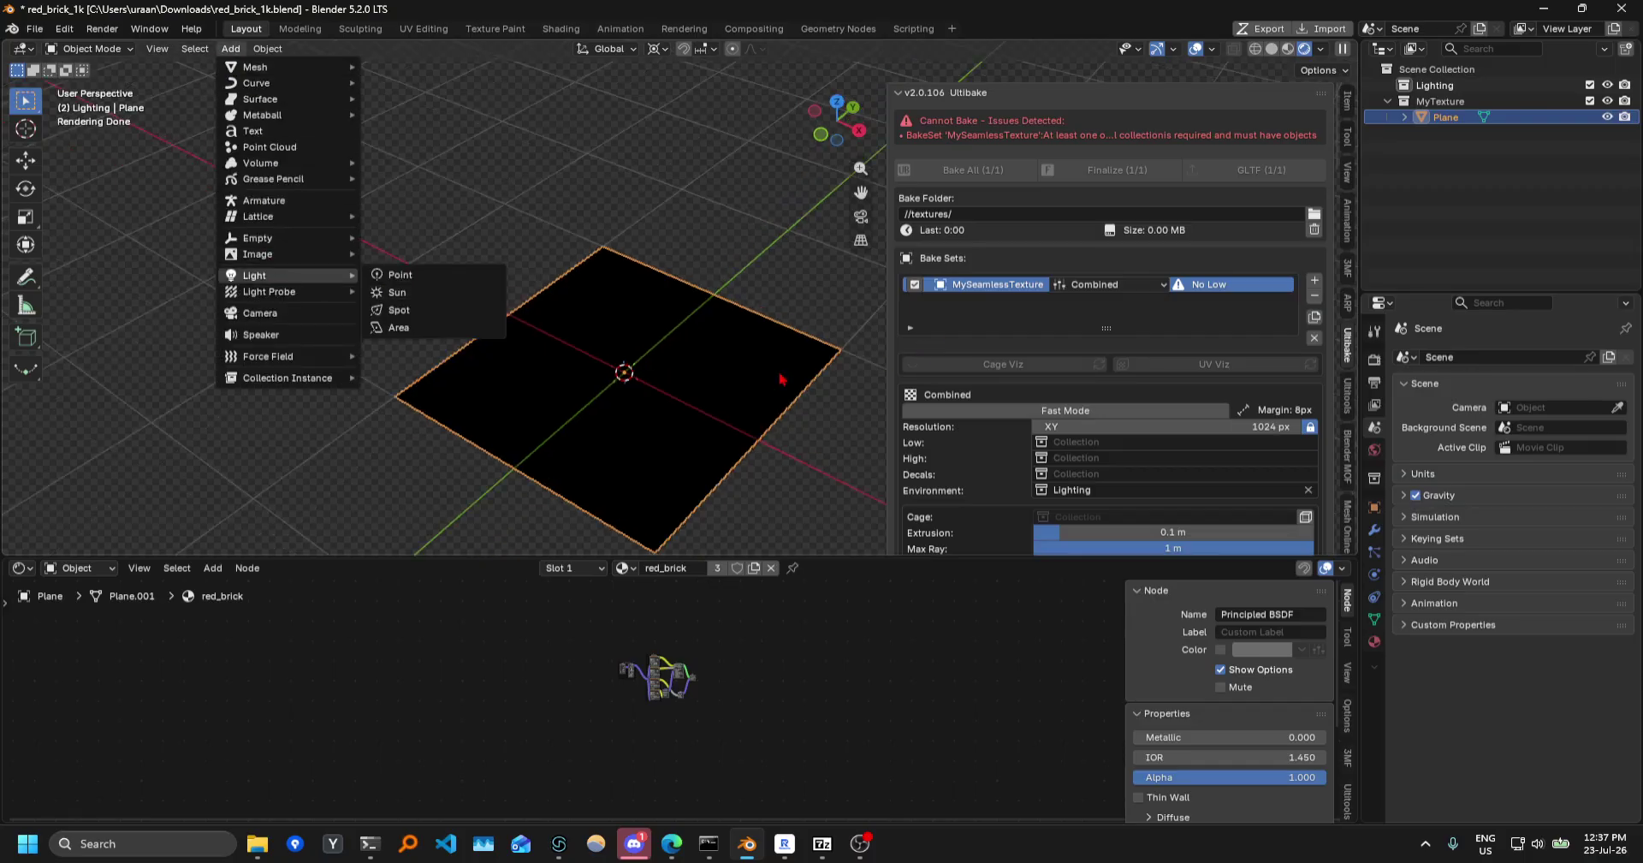
scroll(642, 752, "up", 4)
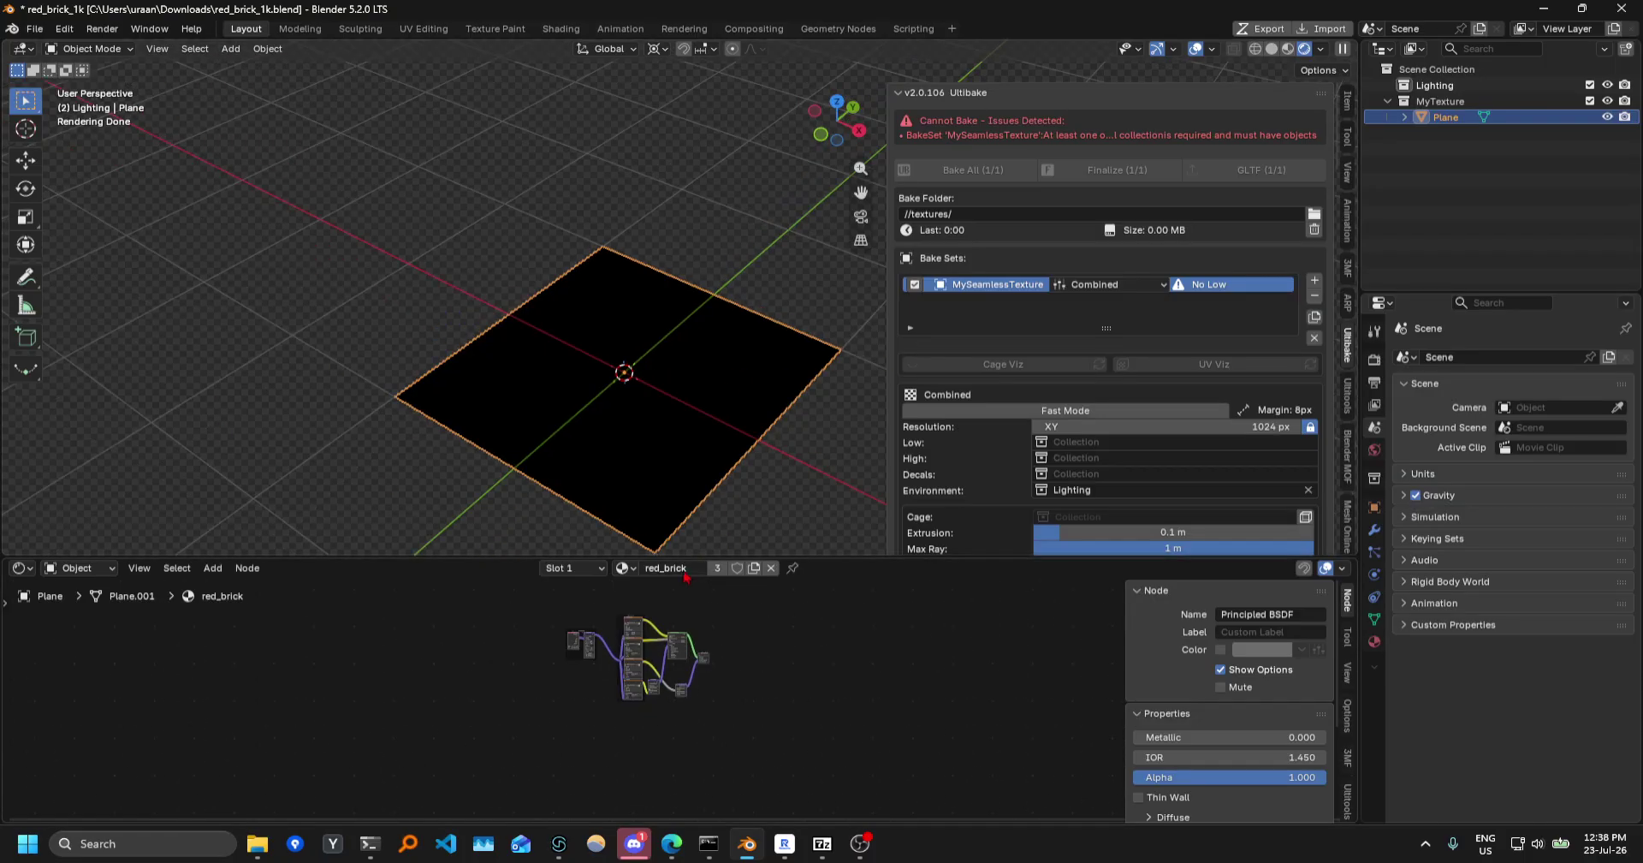
left_click_drag(696, 554, 699, 529)
left_click(231, 49)
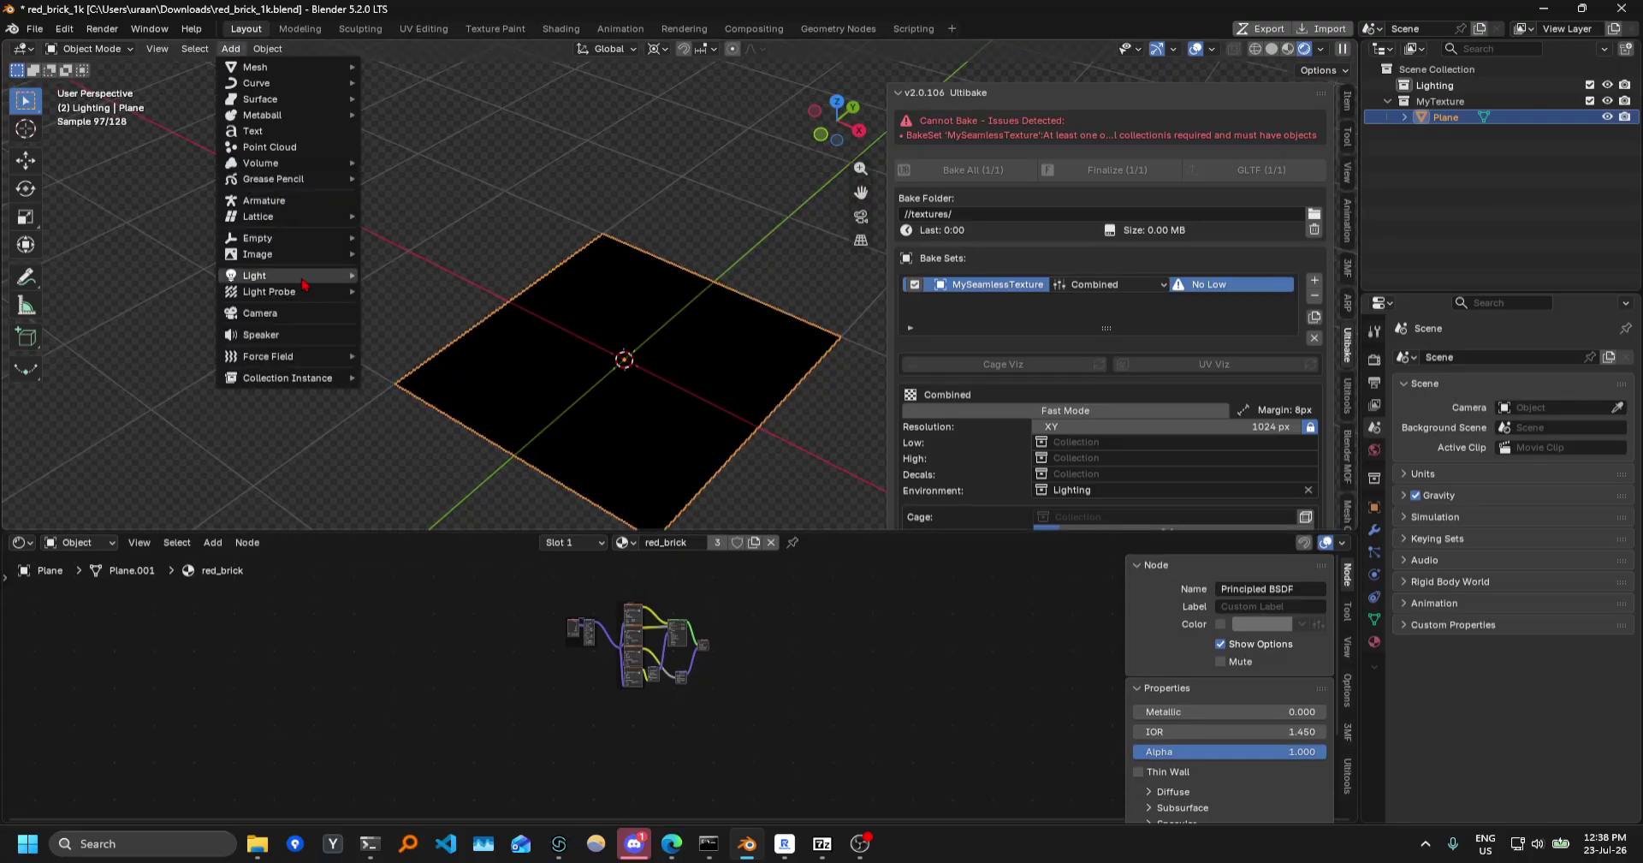
mouse_move(282, 279)
left_click(403, 311)
key("ctrl+z")
Add a sun light to the Lighting collection and rotate it freely so it strikes the brick plane at an angle.
left_click(231, 49)
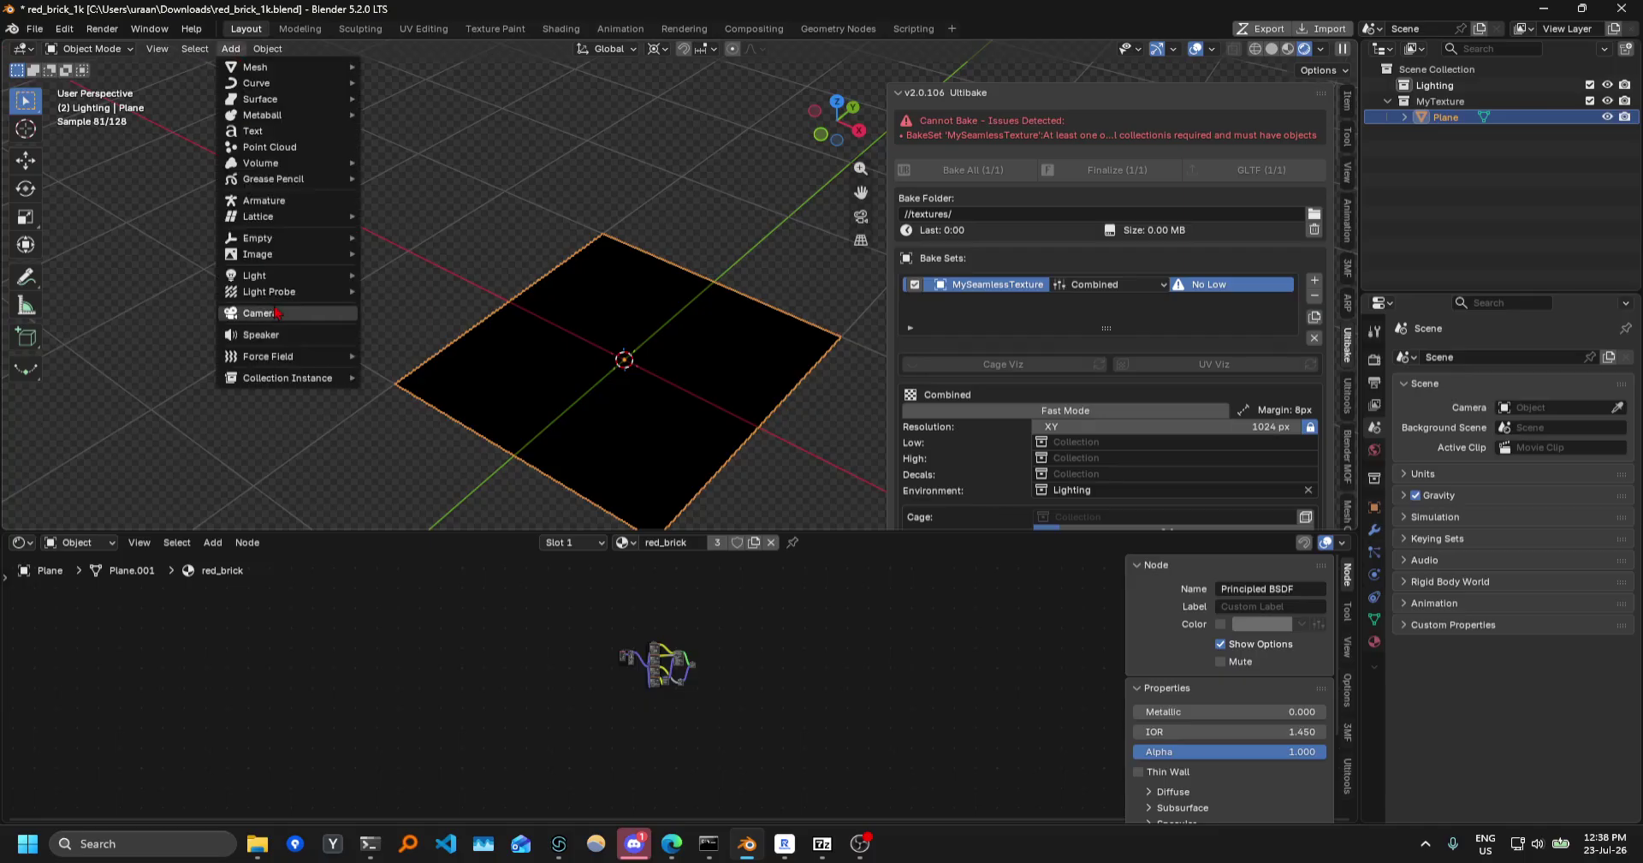
left_click(424, 294)
middle_click_drag(428, 298, 479, 314)
key("r")
key("r")
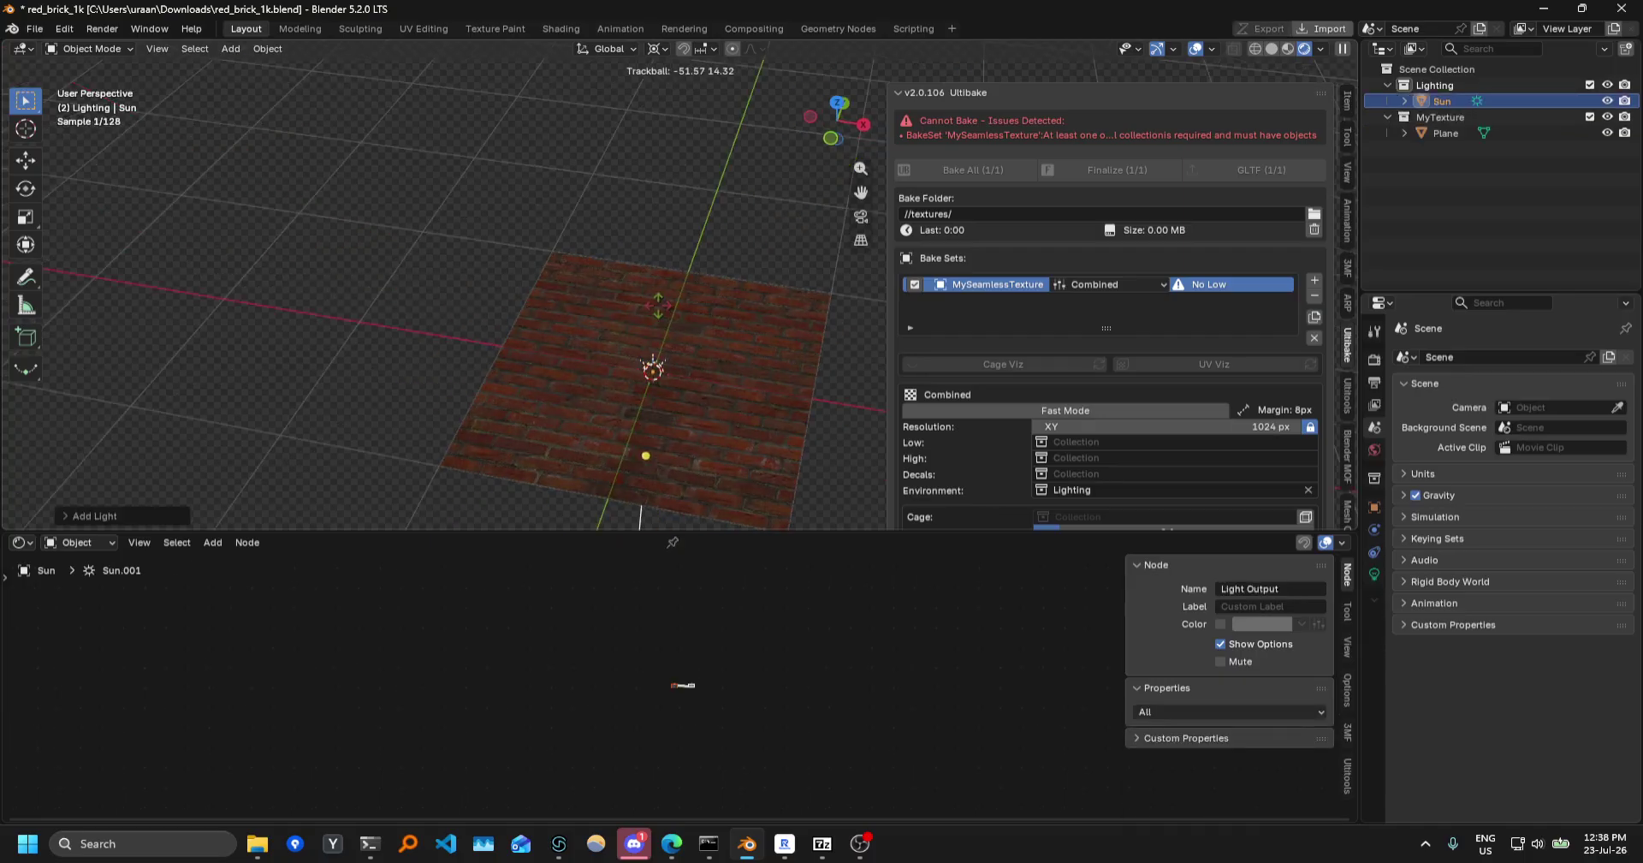
left_click(664, 284)
key("r")
left_click(680, 287)
Select the brick plane and enlarge the shader editor around its red_brick material nodes.
left_click(685, 411)
scroll(681, 687, "up", 11)
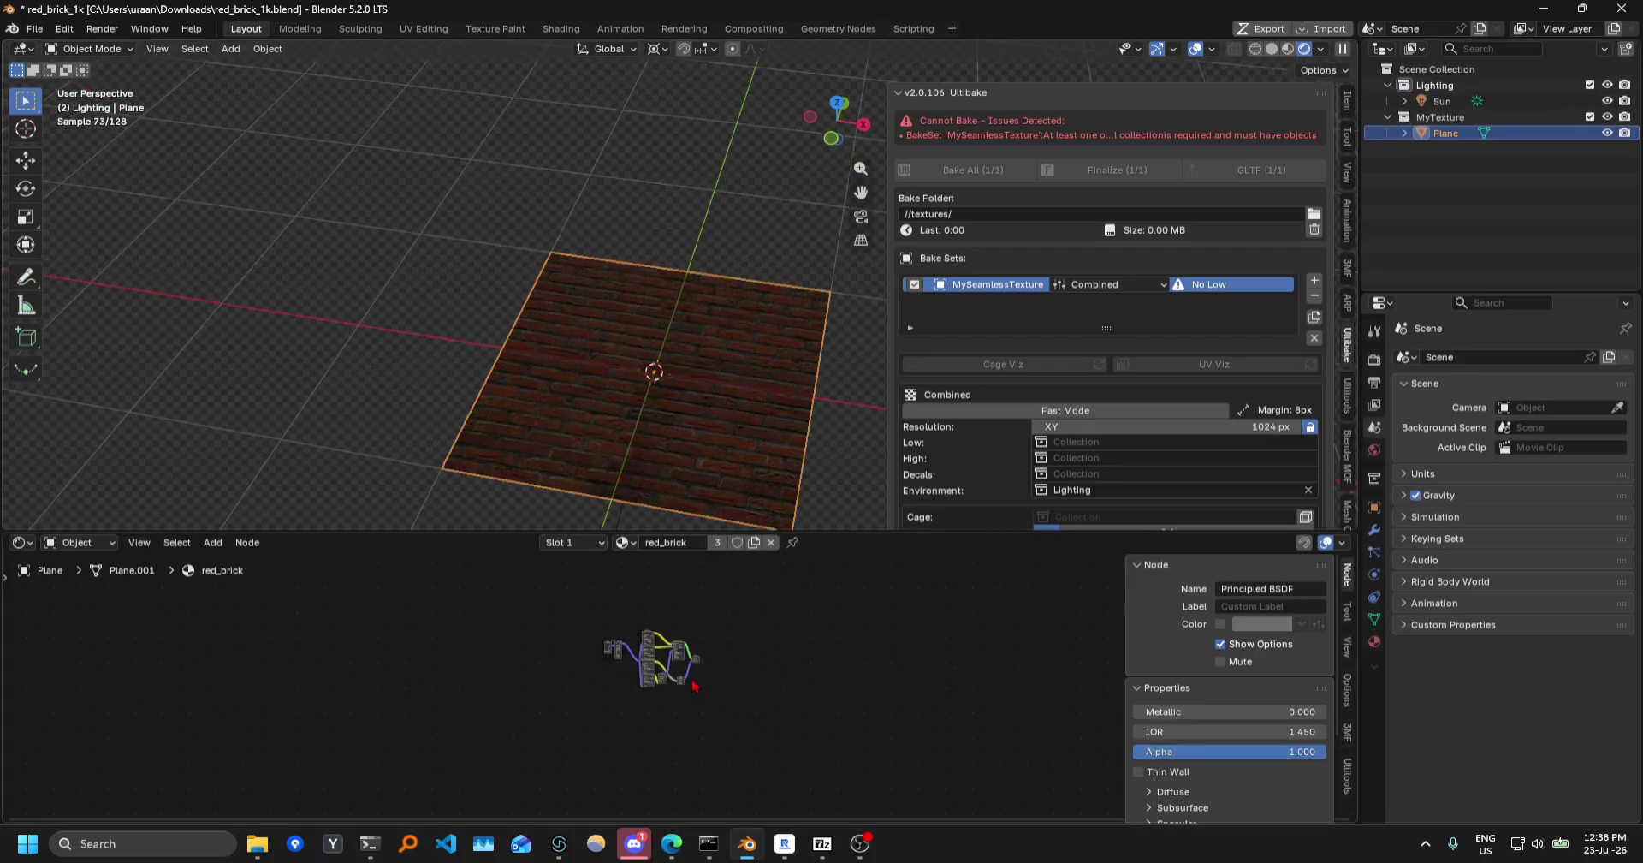
left_click_drag(679, 527, 678, 484)
scroll(682, 616, "up", 5)
middle_click_drag(683, 616, 799, 725)
scroll(800, 726, "up", 11)
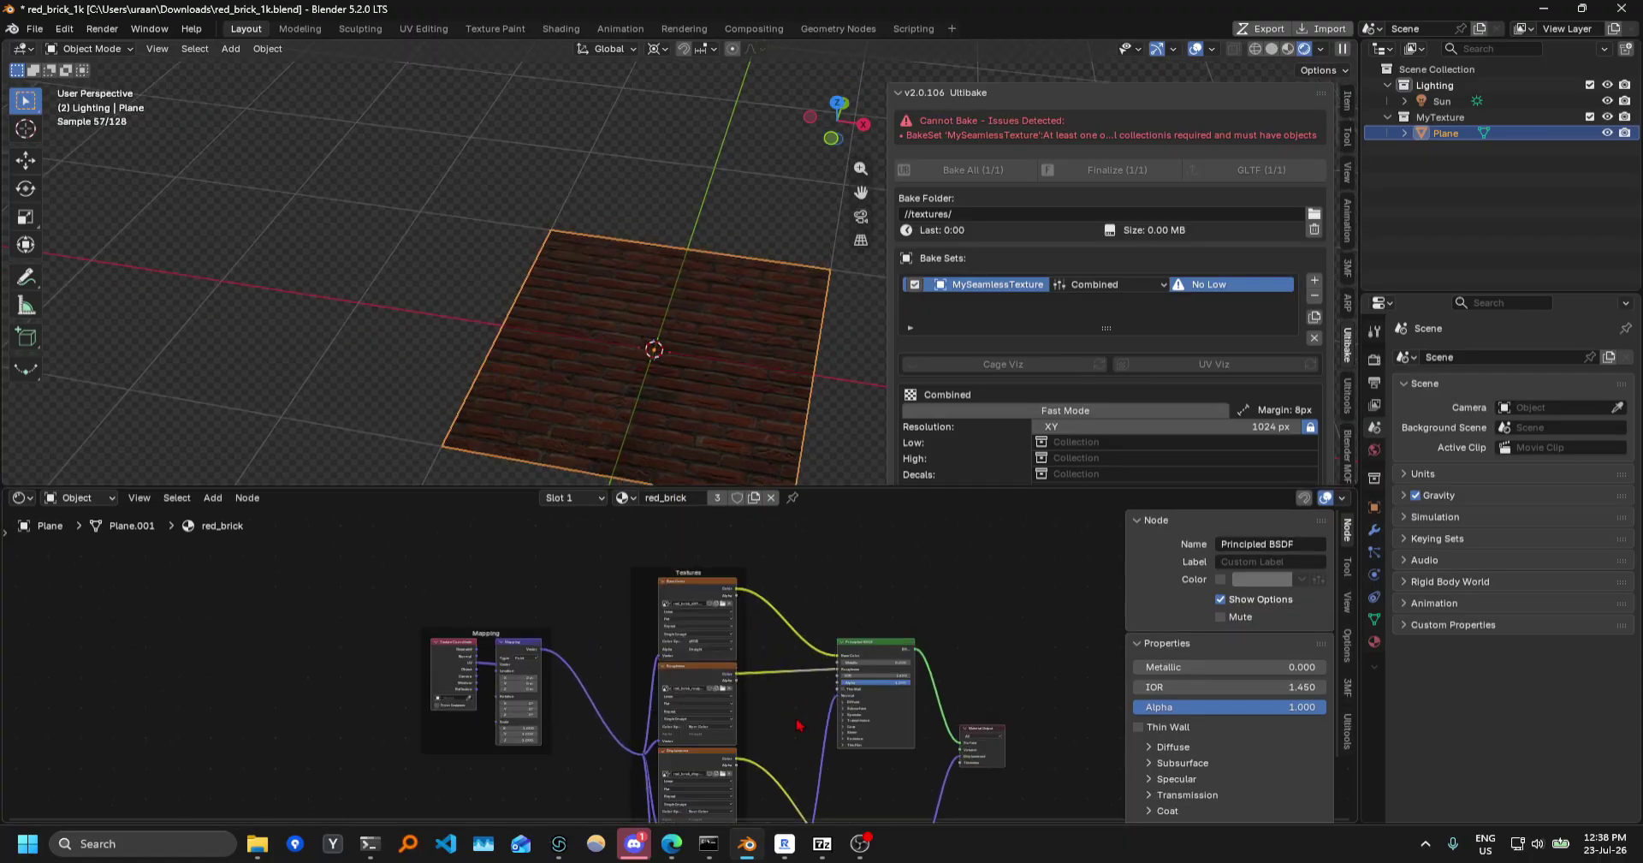
Split the shader editor area and turn the new part into an Image Editor.
left_click(722, 571)
left_click_drag(14, 505, 407, 513)
left_click(21, 497)
left_click(51, 560)
Inspect the material's Base Color and Roughness textures one after the other in the Image Editor.
scroll(880, 665, "down", 2)
left_click(890, 582)
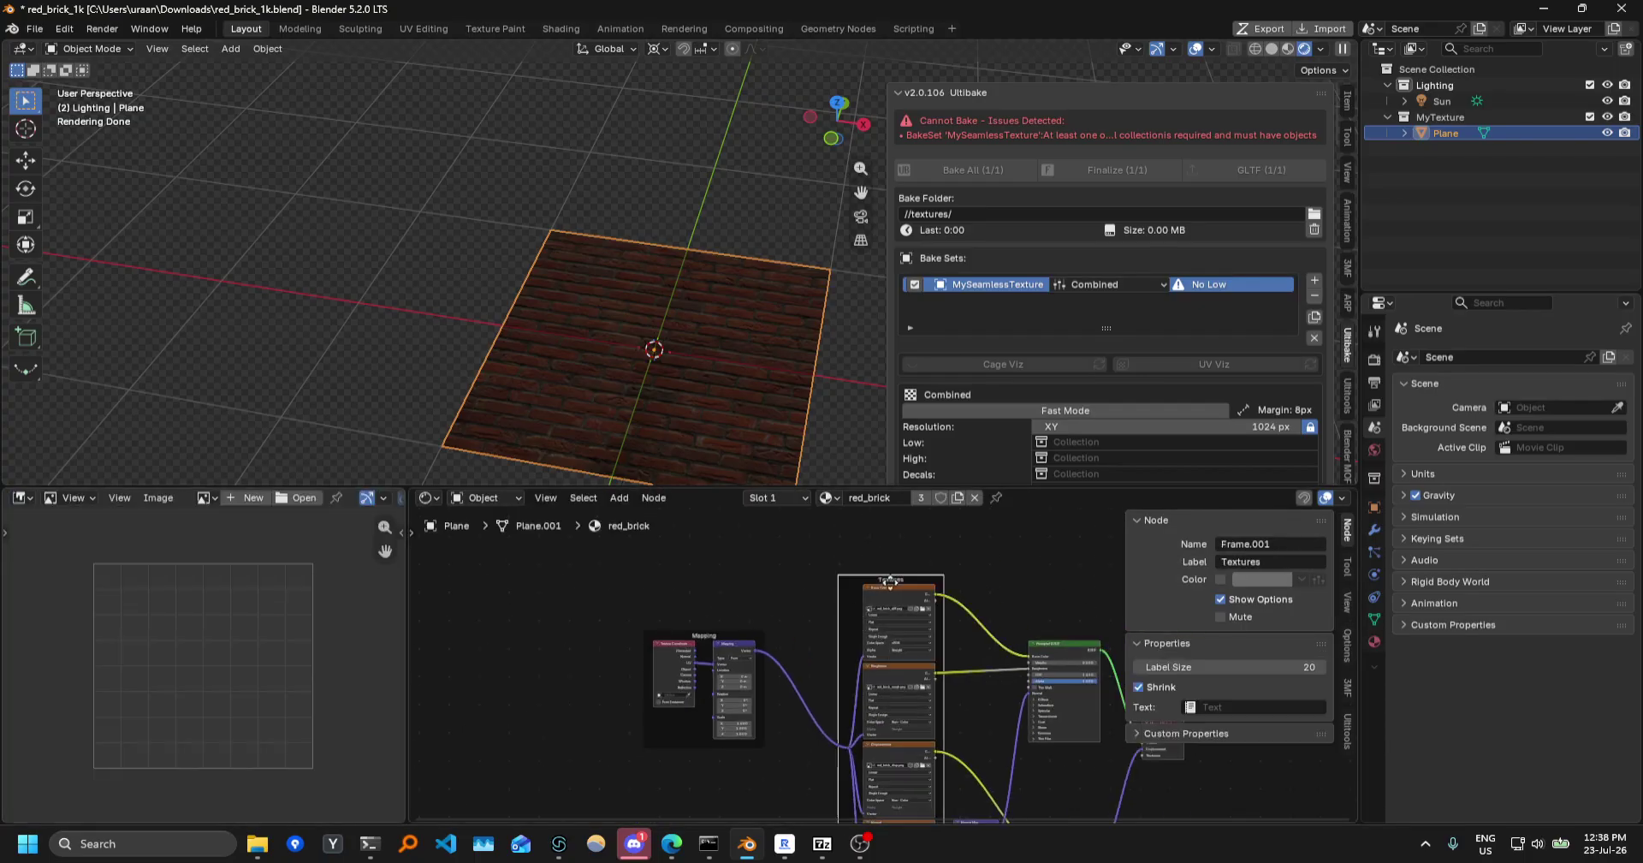
left_click(886, 602)
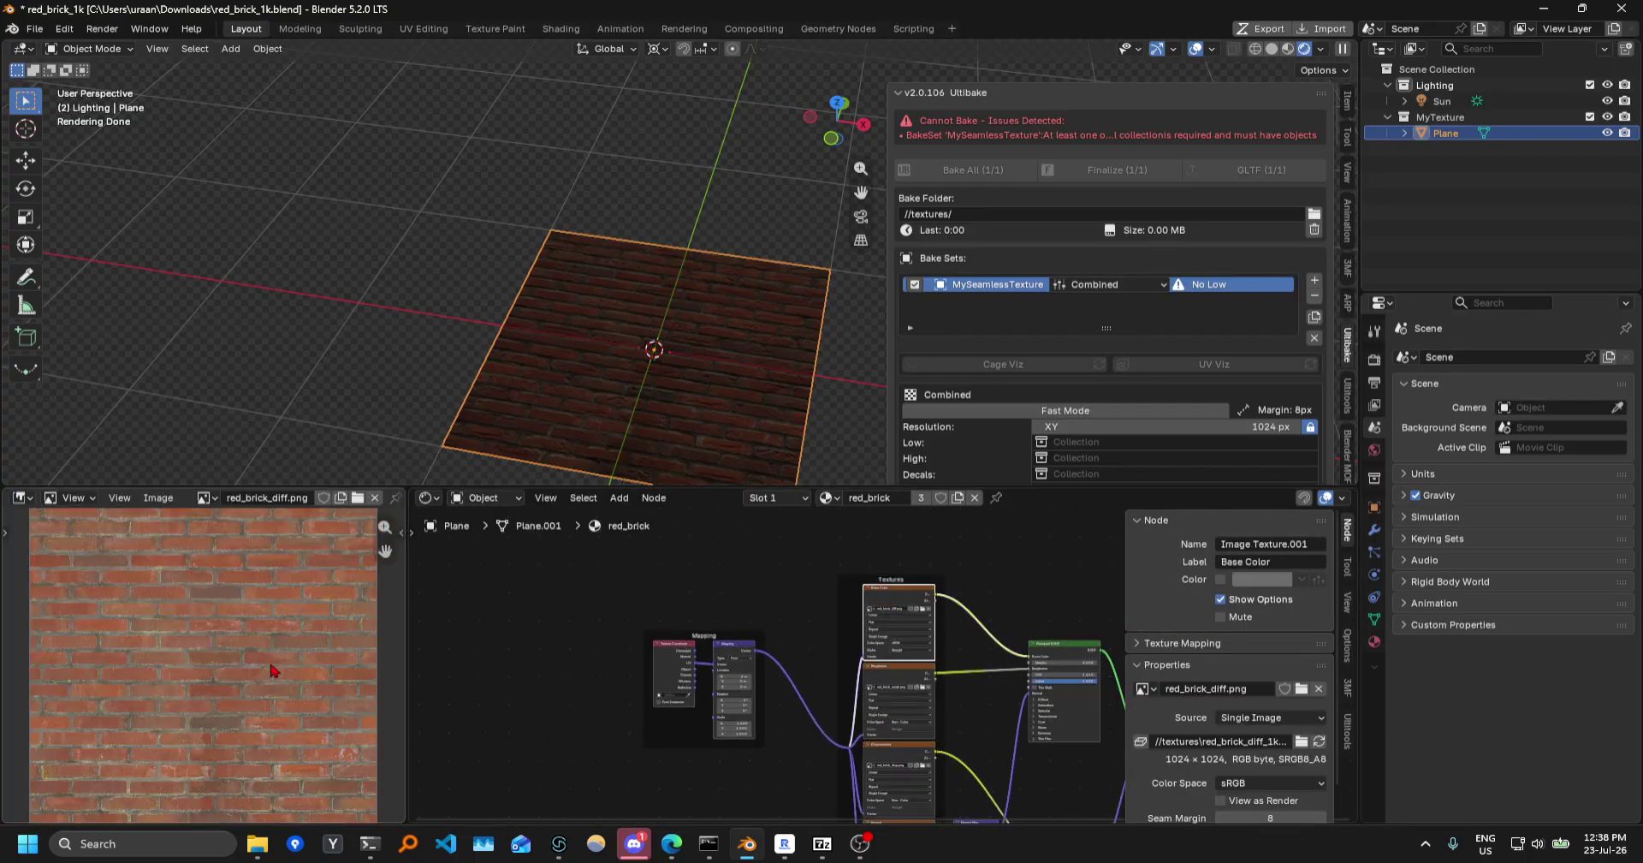
left_click(866, 678)
scroll(226, 628, "down", 7)
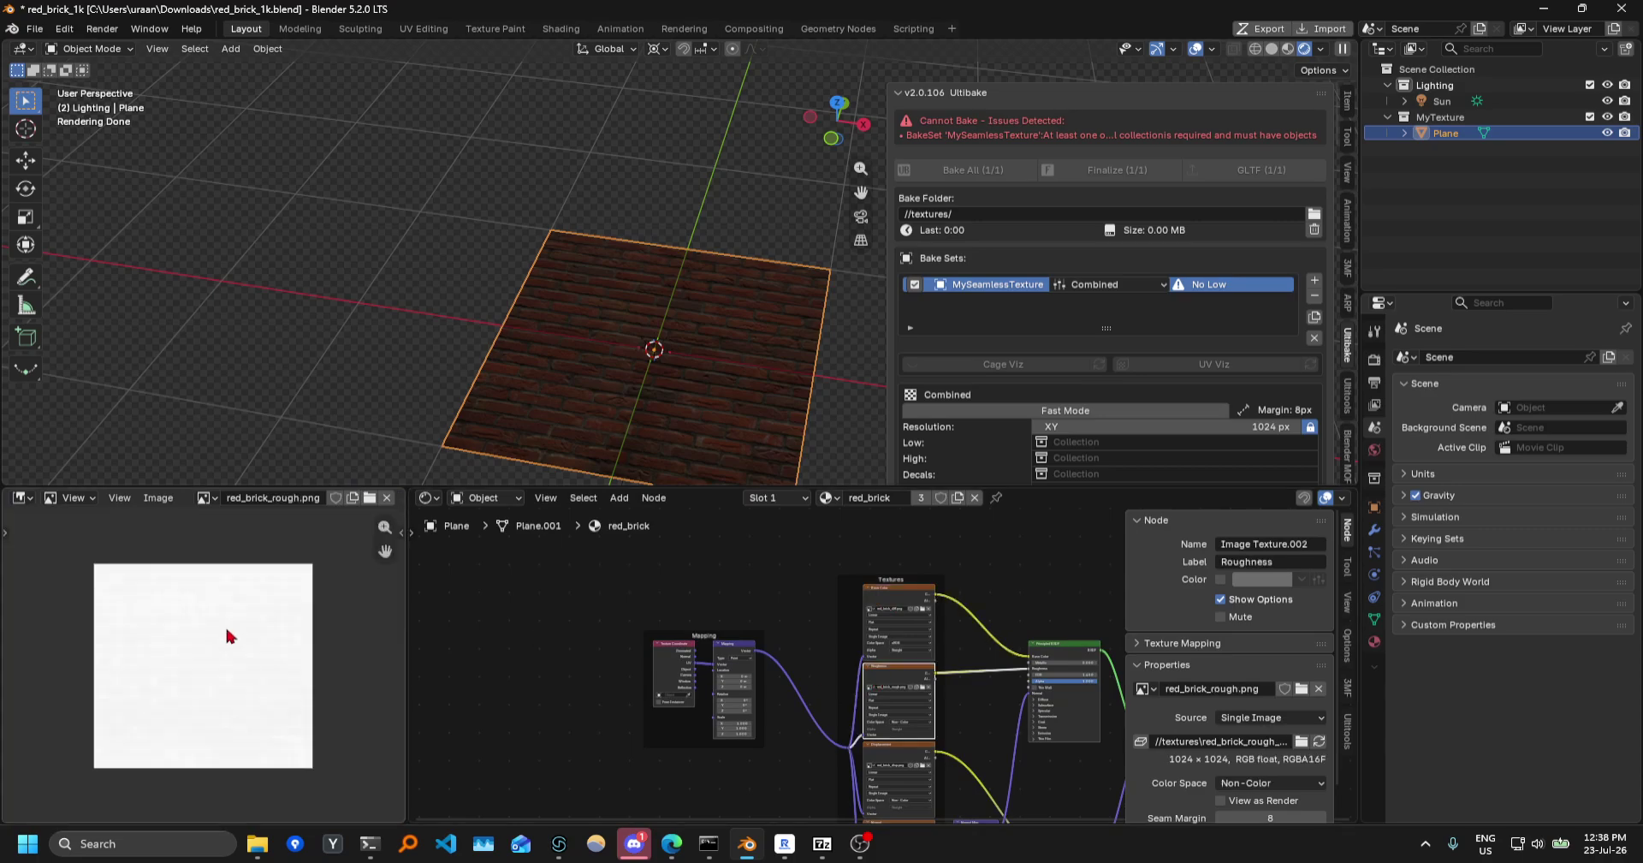
Inspect the material's Displacement and Normal textures one after the other in the Image Editor.
middle_click_drag(232, 618, 232, 577)
scroll(893, 635, "up", 4)
middle_click_drag(971, 811, 921, 669)
scroll(925, 671, "up", 2)
left_click(855, 651)
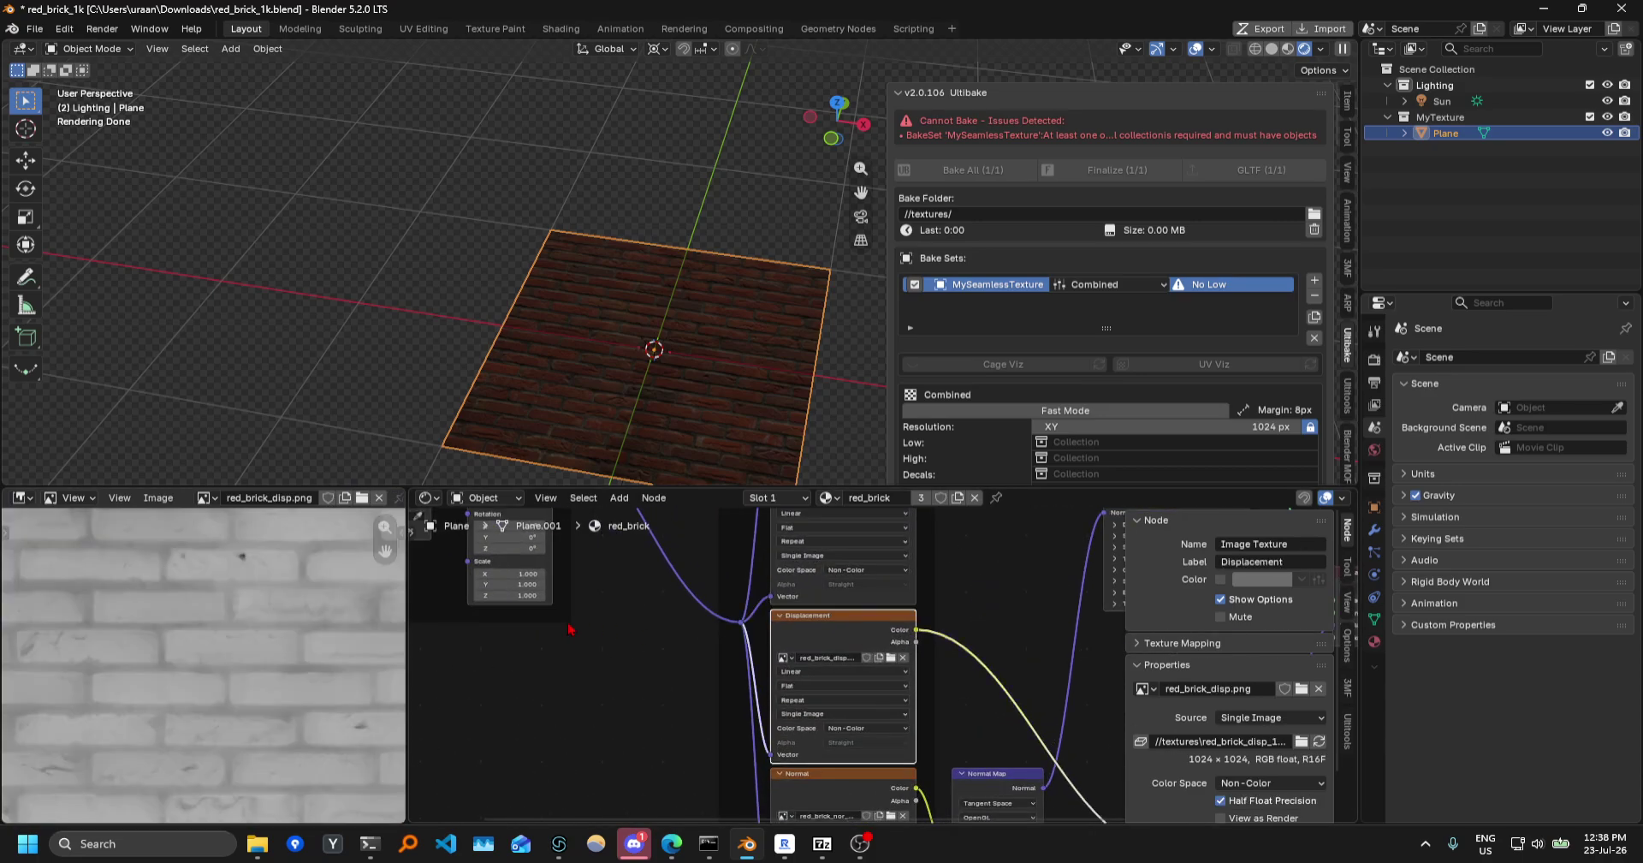
scroll(249, 652, "down", 2)
scroll(321, 693, "down", 1)
middle_click_drag(895, 791, 861, 670)
left_click(861, 670)
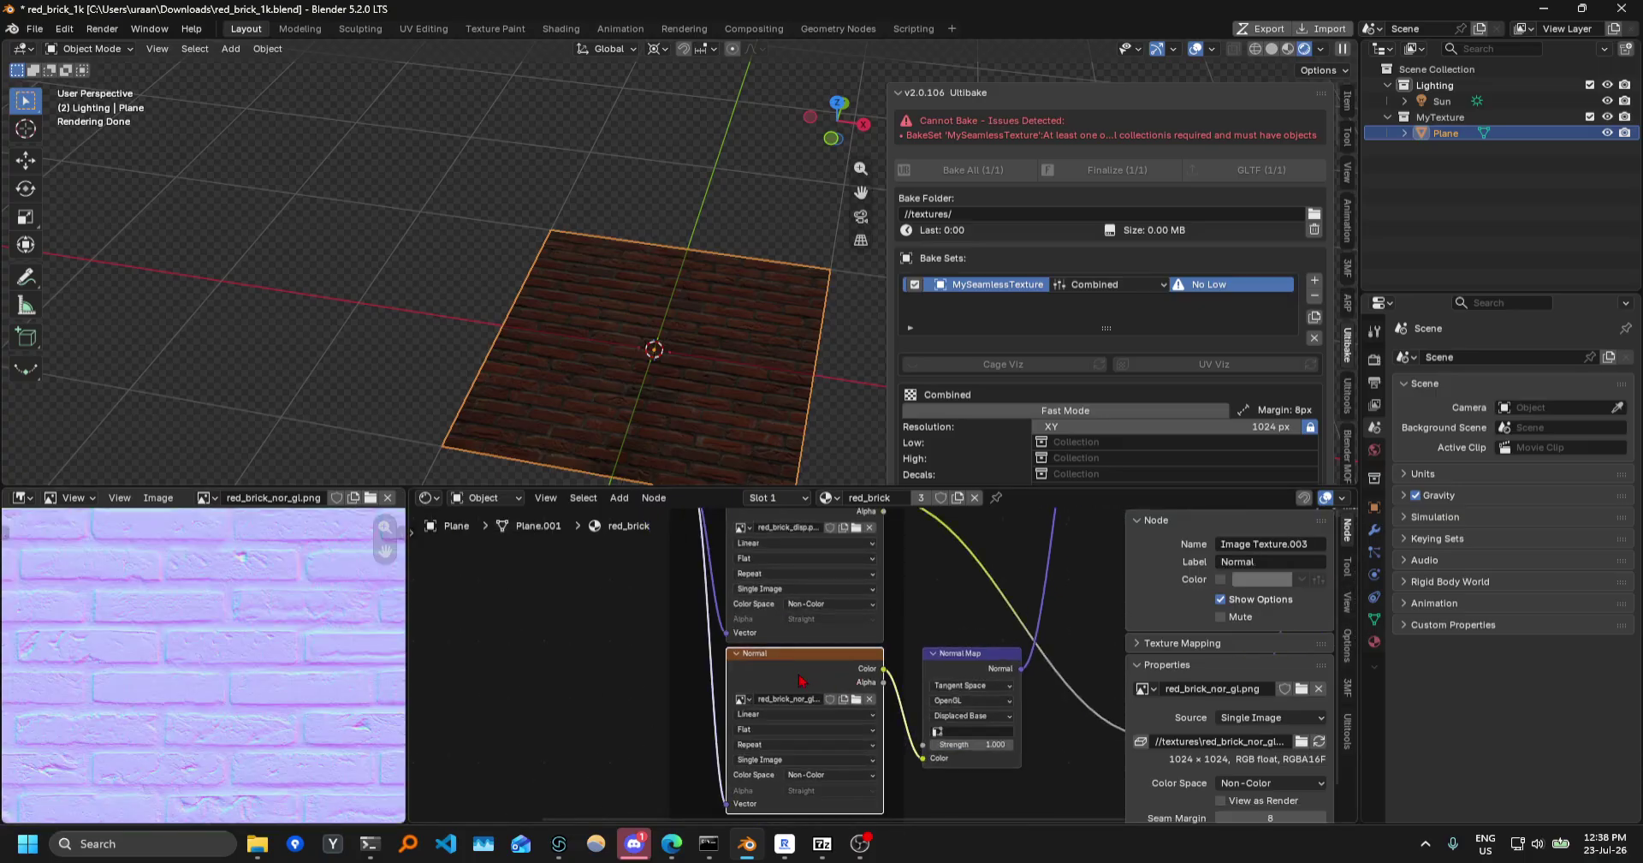
Delete the Displacement shader node and the Displacement image texture node from the red_brick material.
scroll(861, 670, "down", 4)
middle_click_drag(838, 615, 831, 710)
scroll(790, 380, "down", 2)
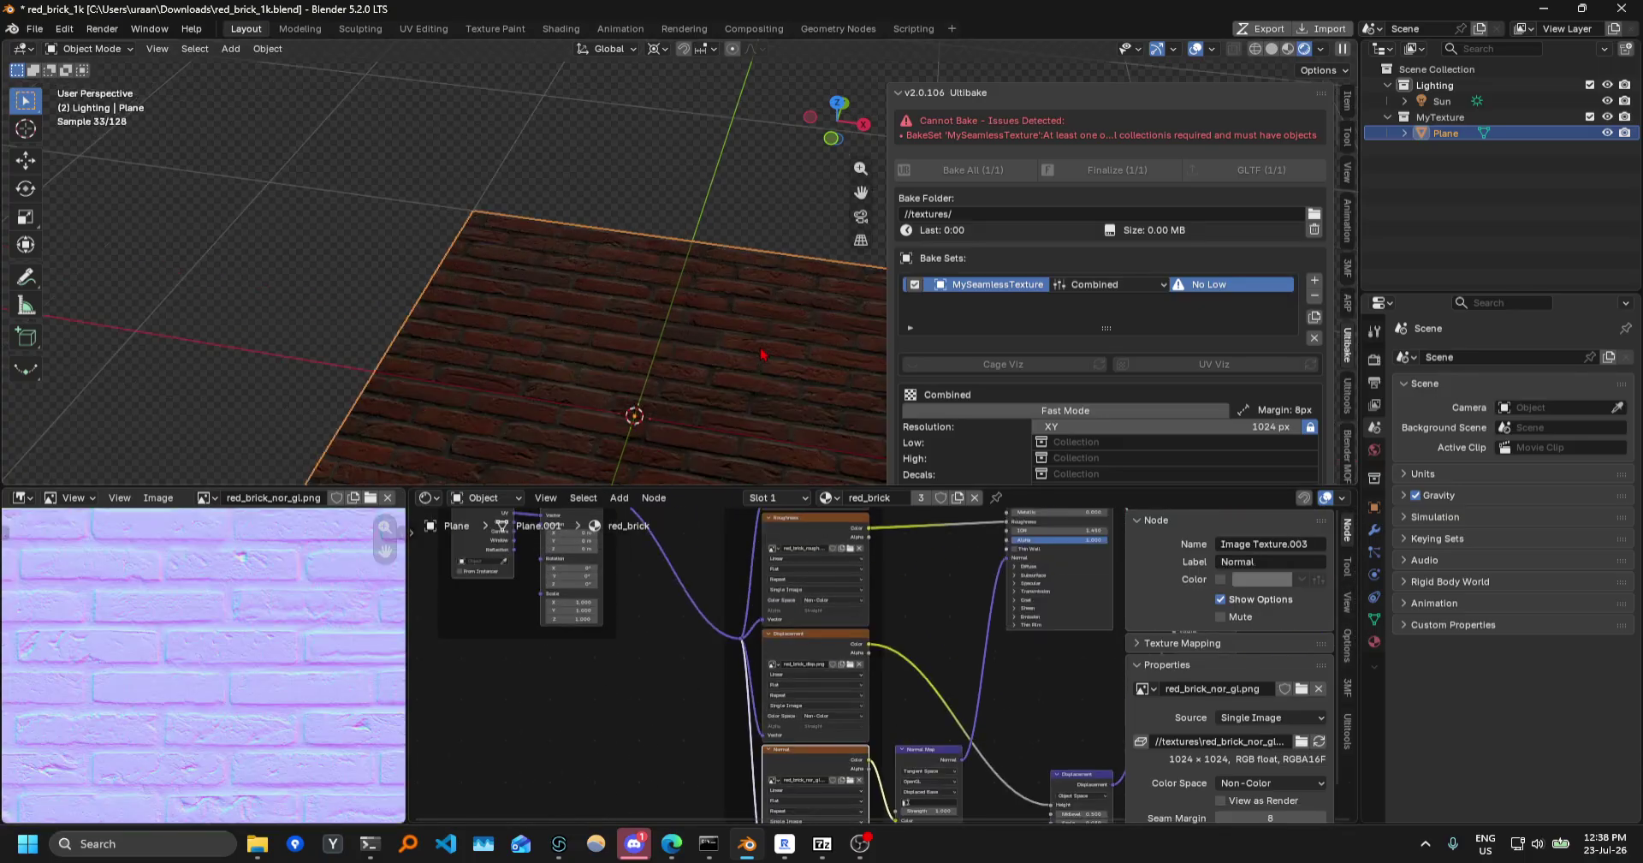
scroll(857, 660, "down", 3)
middle_click_drag(890, 663, 831, 671)
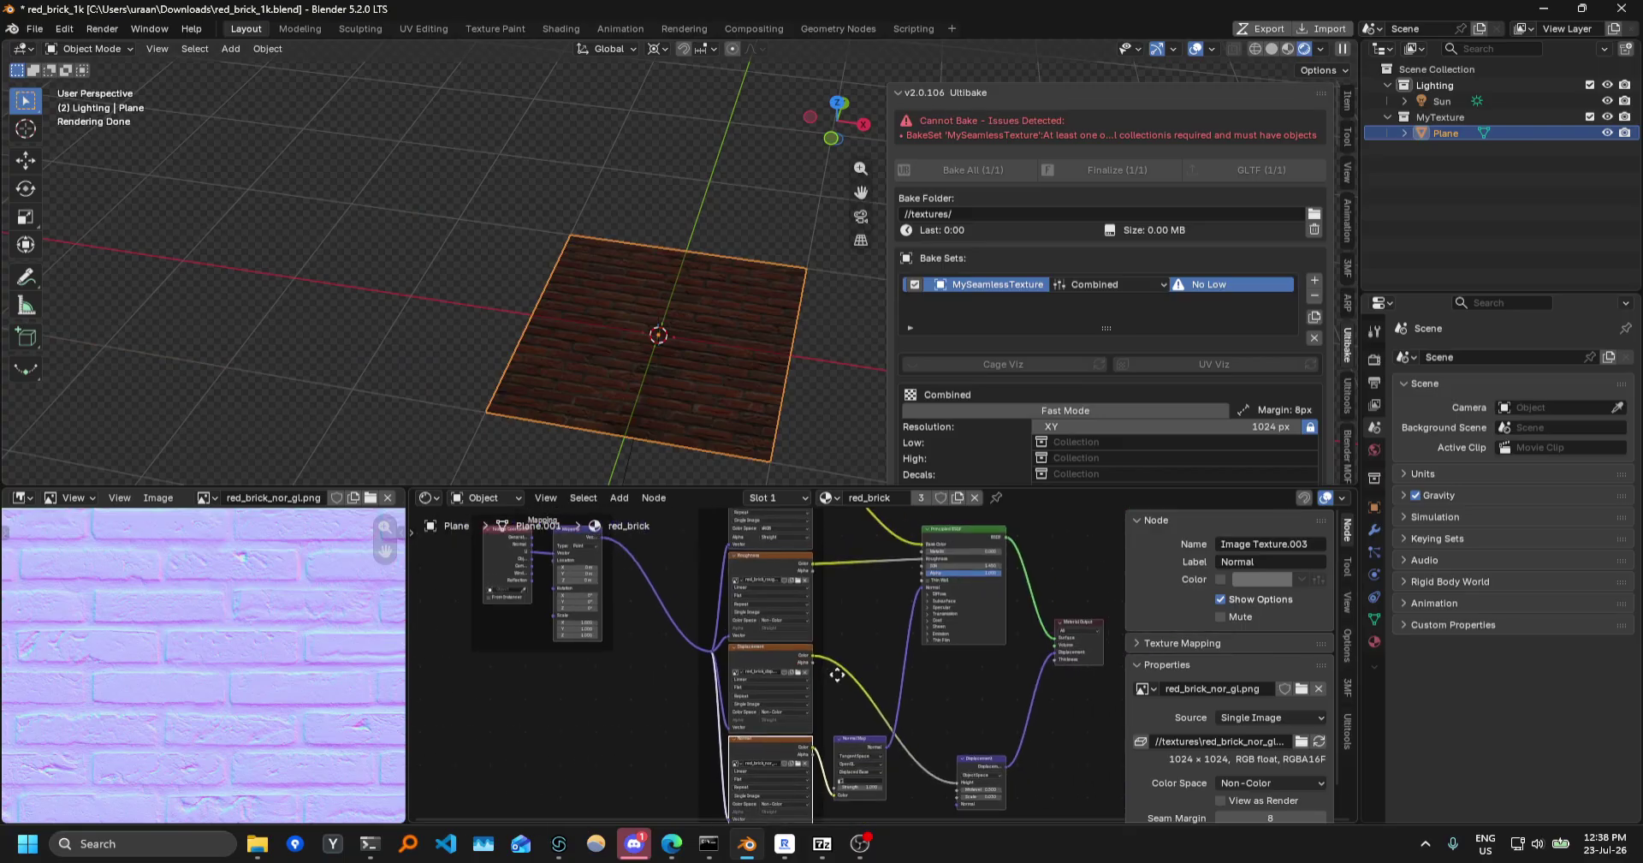
middle_click_drag(721, 421, 657, 354)
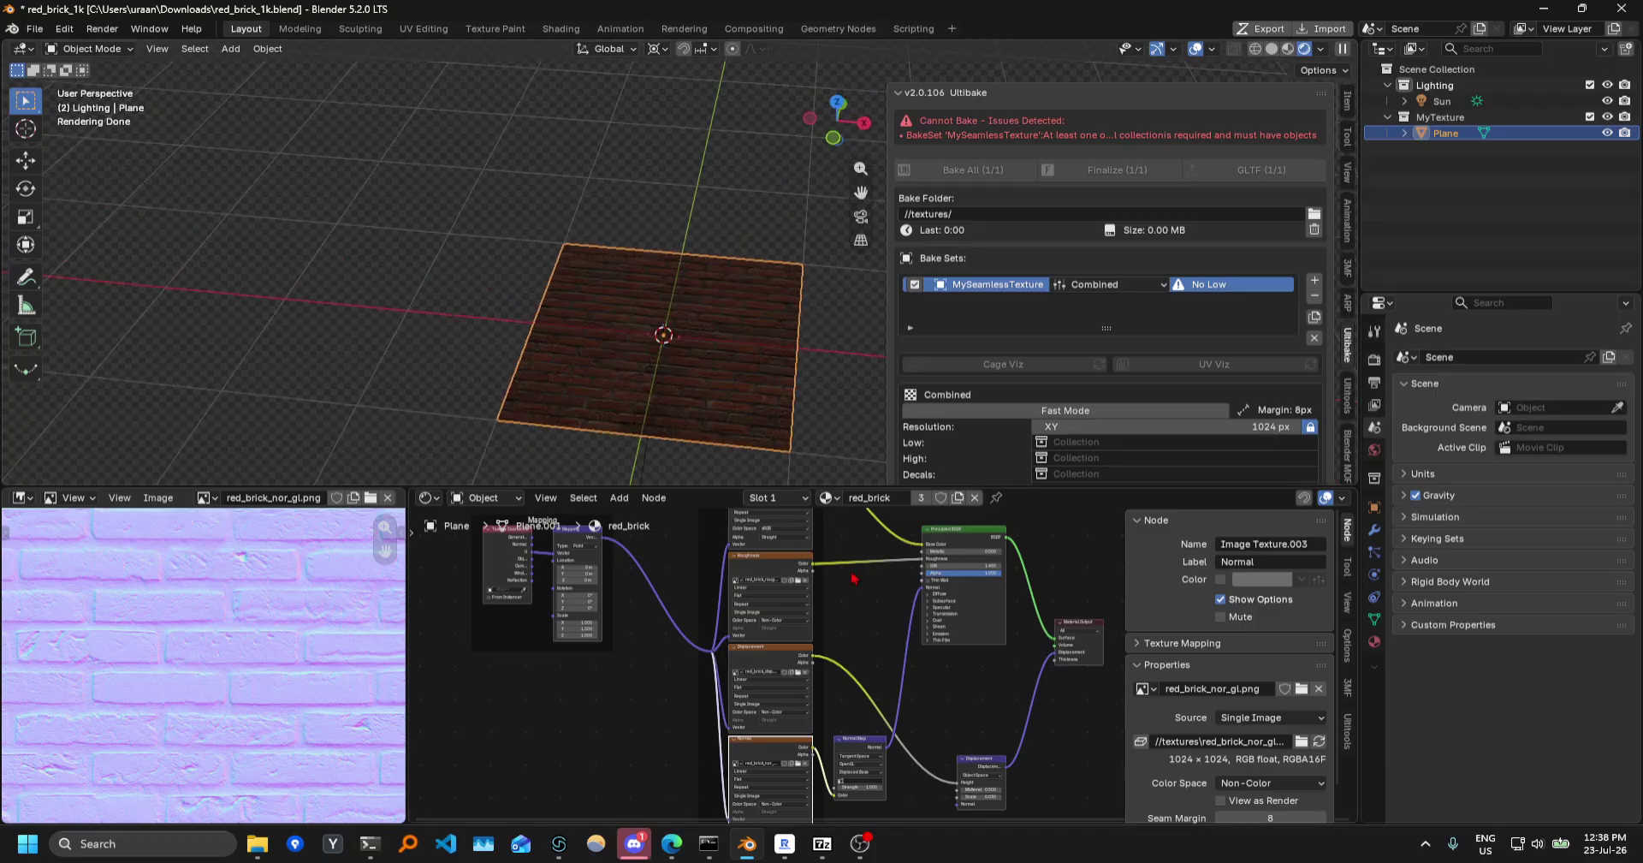
middle_click_drag(884, 726, 823, 685)
scroll(956, 704, "up", 2)
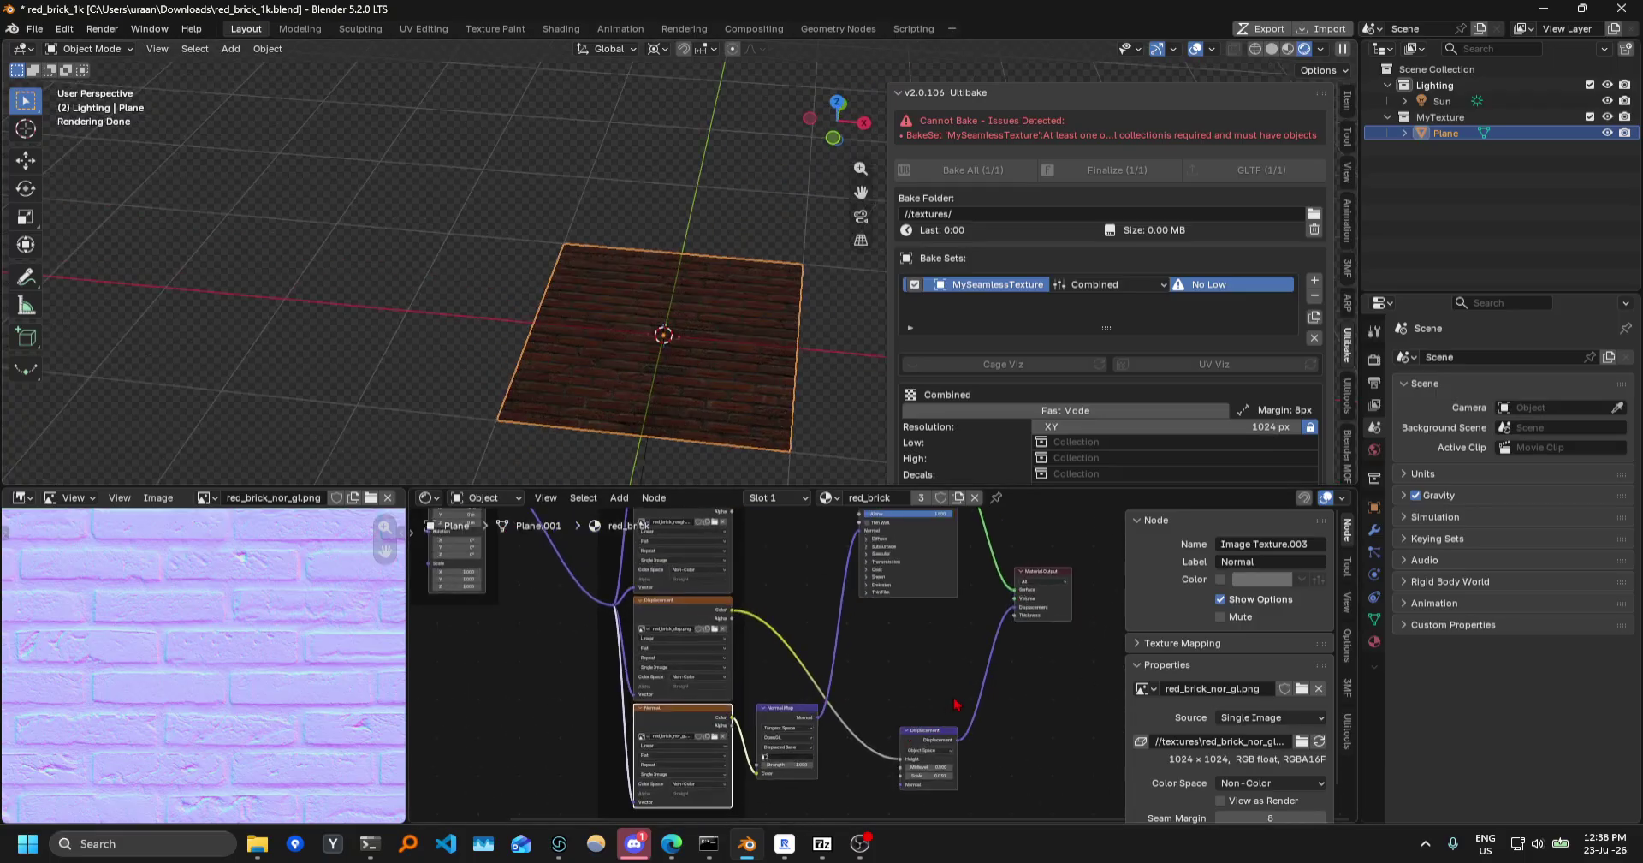
left_click(938, 737)
key("x")
left_click(675, 612)
key("x")
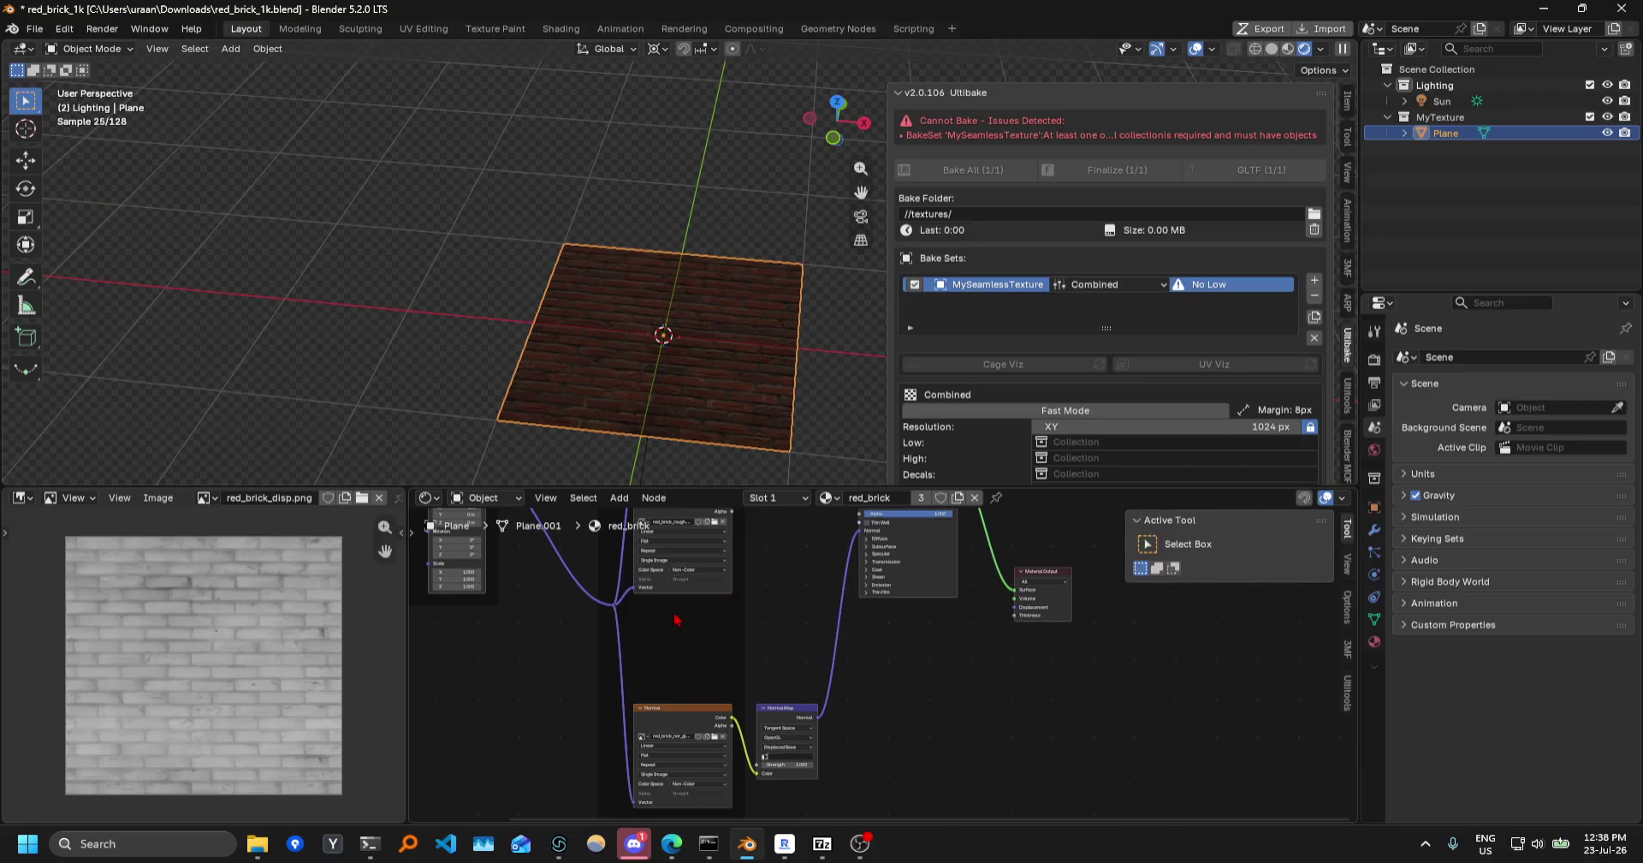
Move the Normal texture node and the Normal Map node up to close the gap below the Roughness texture.
scroll(513, 462, "up", 3)
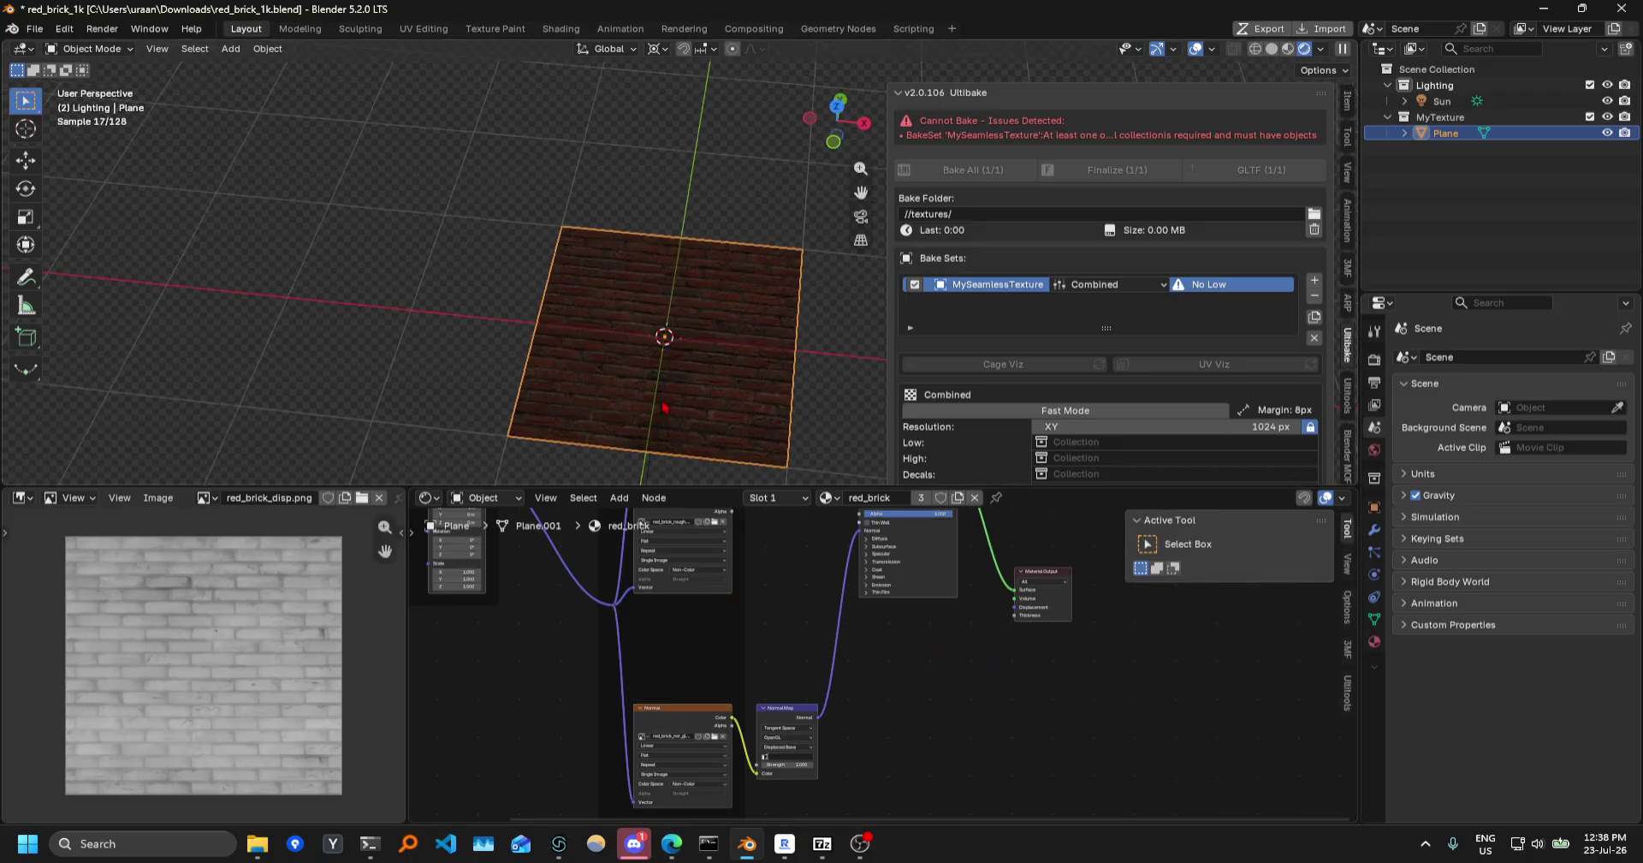
middle_click_drag(907, 575, 923, 685)
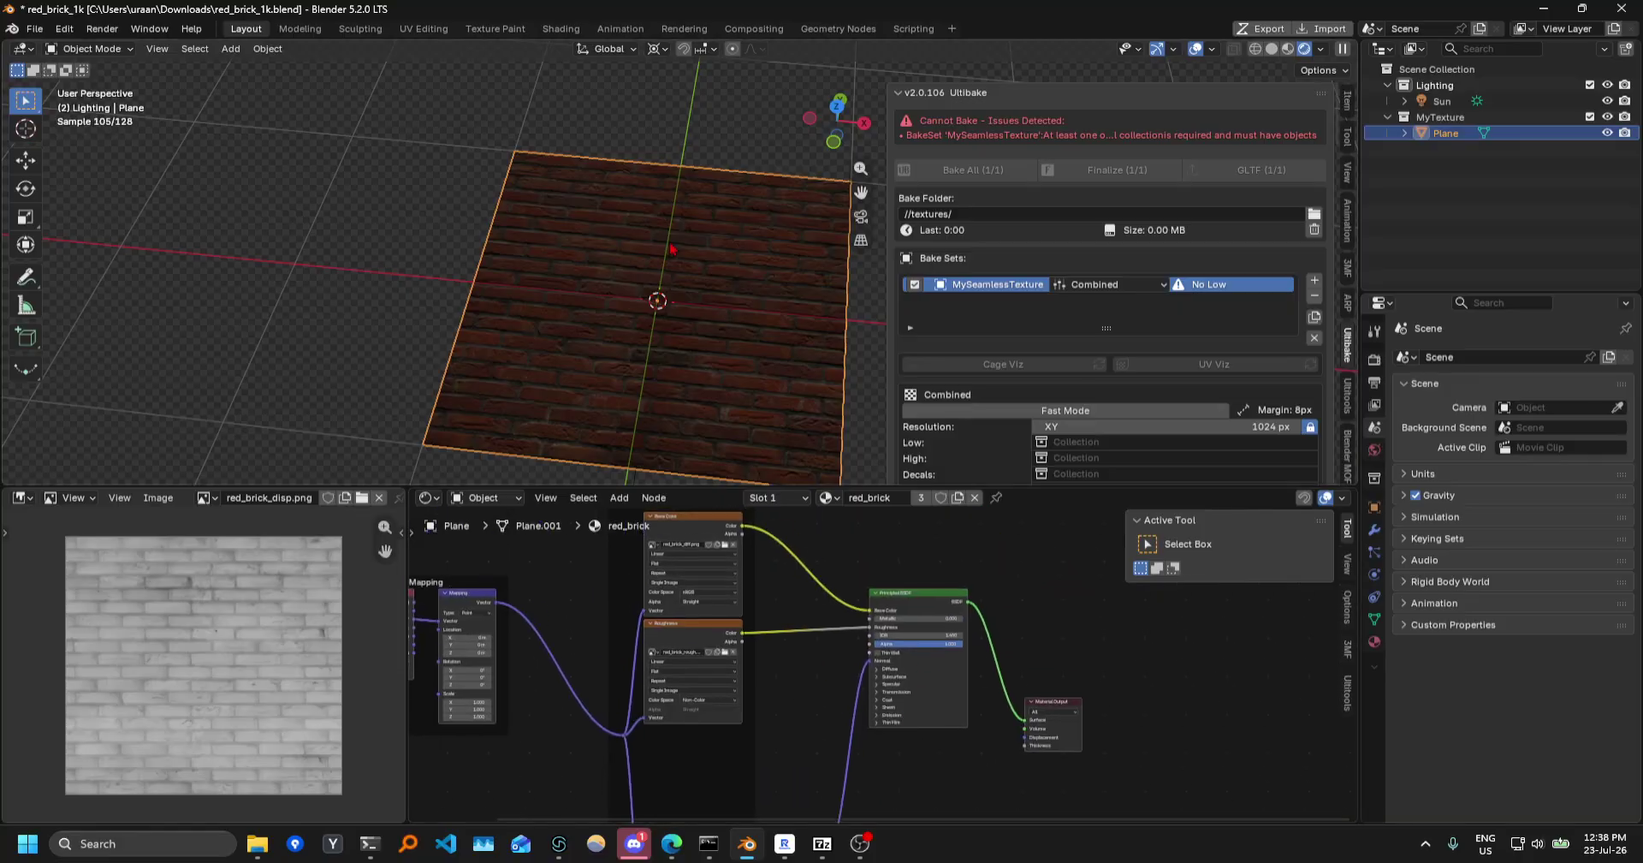
middle_click_drag(736, 362, 702, 332)
scroll(759, 671, "down", 4)
middle_click_drag(759, 671, 759, 627)
left_click_drag(757, 745, 752, 675)
left_click_drag(817, 758, 826, 697)
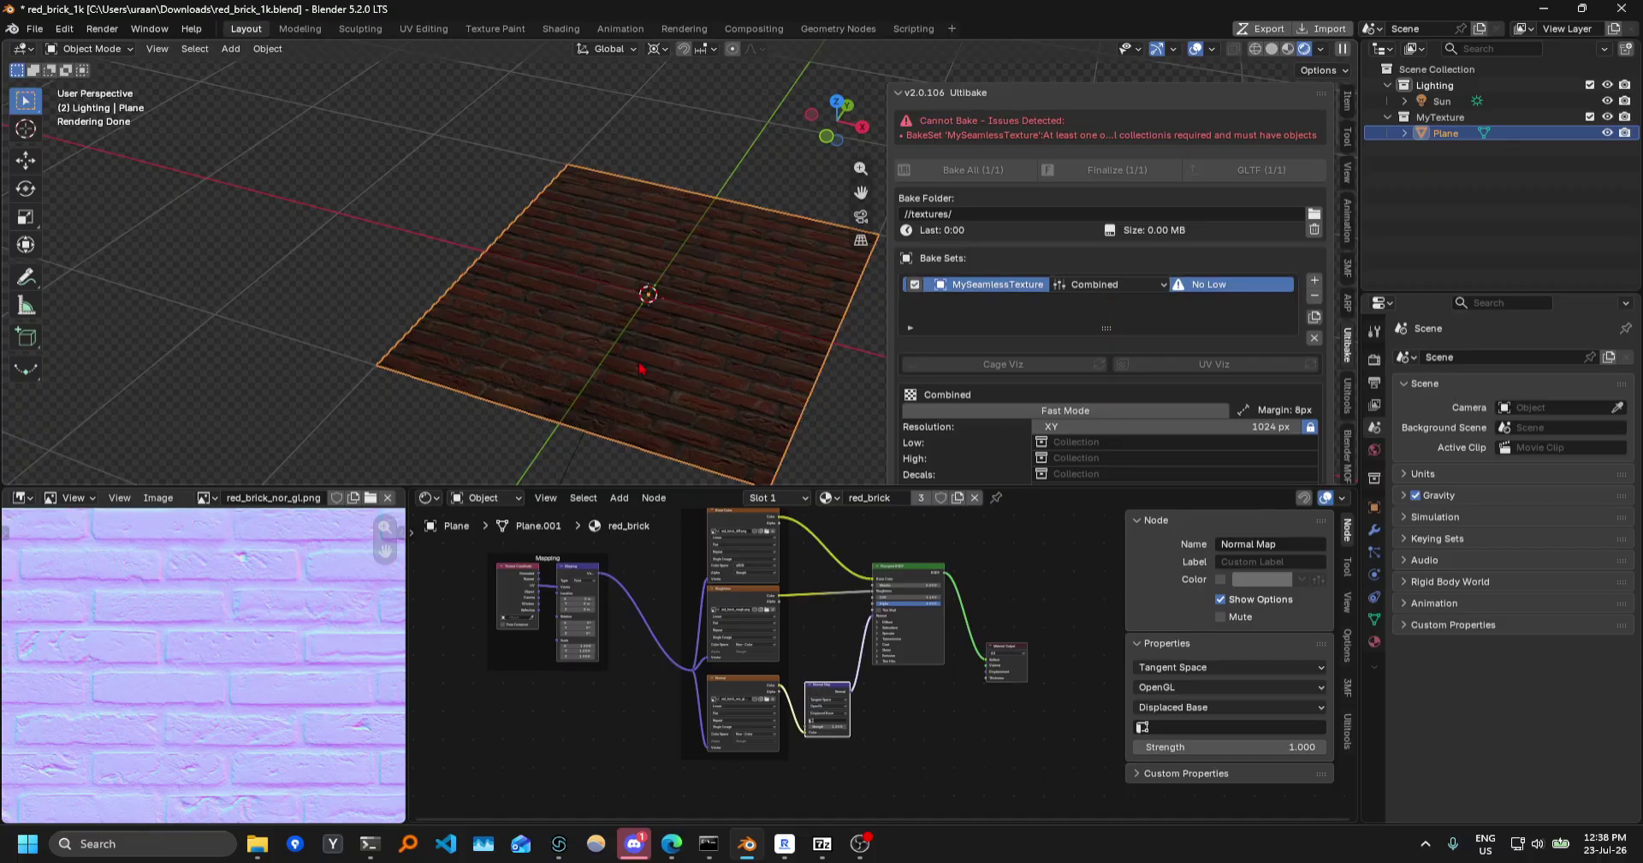
Select the sun light and set its strength to 1.700 and its exposure to 0.833.
left_click(647, 293)
middle_click_drag(648, 294, 651, 334)
left_click(1374, 573)
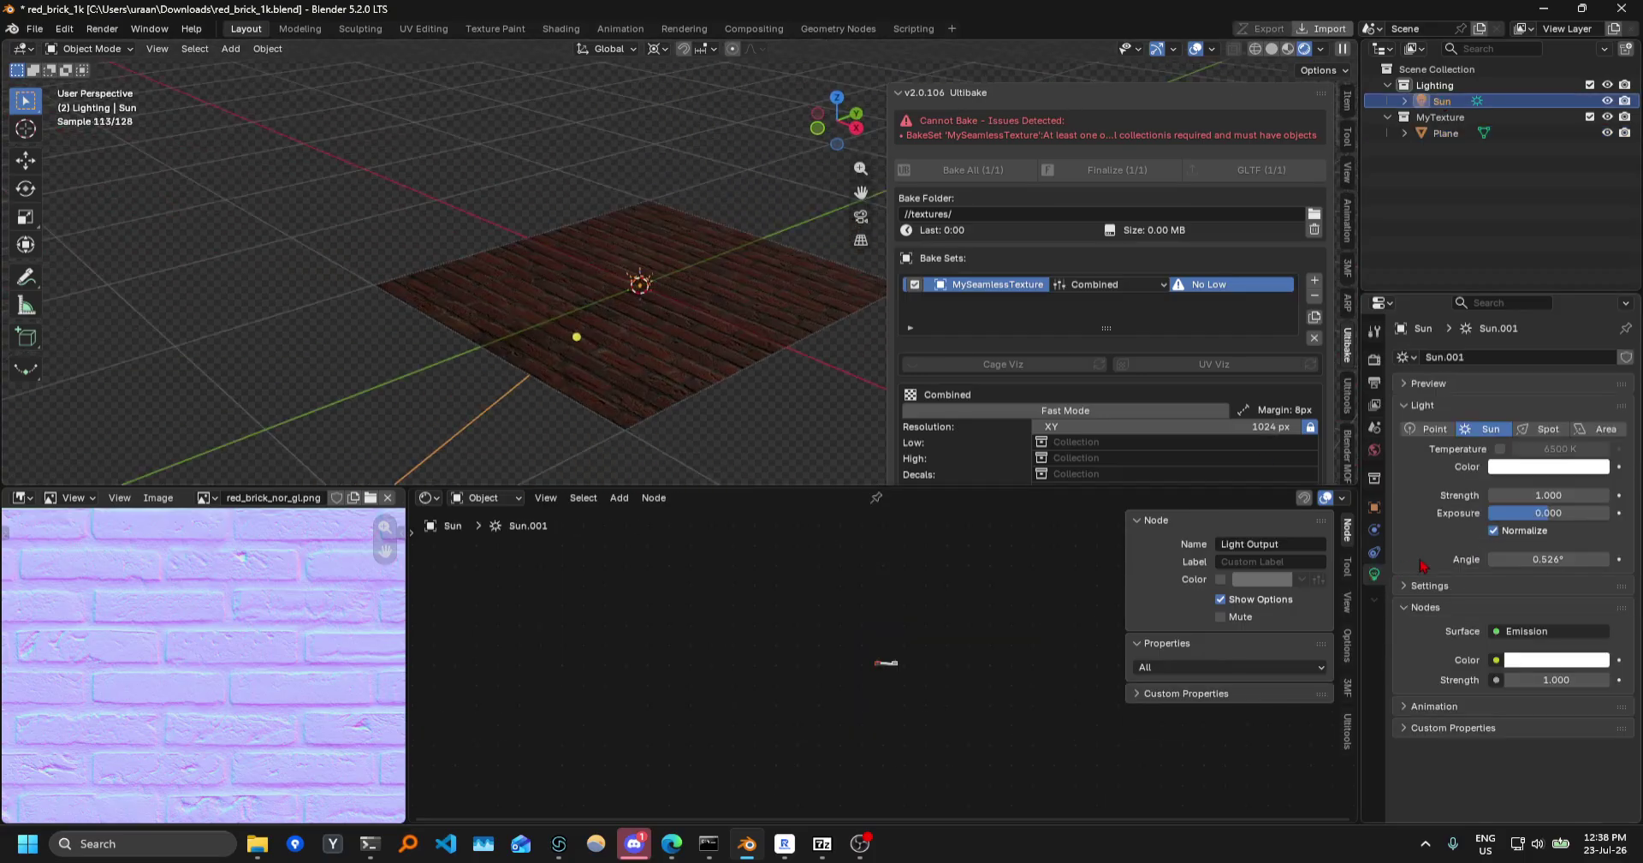
mouse_move(1540, 495)
left_mouse_down()
mouse_move(1583, 495)
mouse_move(1553, 513)
mouse_move(1579, 513)
mouse_move(1543, 494)
left_mouse_up()
mouse_move(641, 295)
middle_mouse_down()
mouse_move(713, 384)
mouse_move(665, 314)
mouse_move(752, 387)
mouse_move(767, 362)
mouse_move(655, 296)
middle_mouse_up()
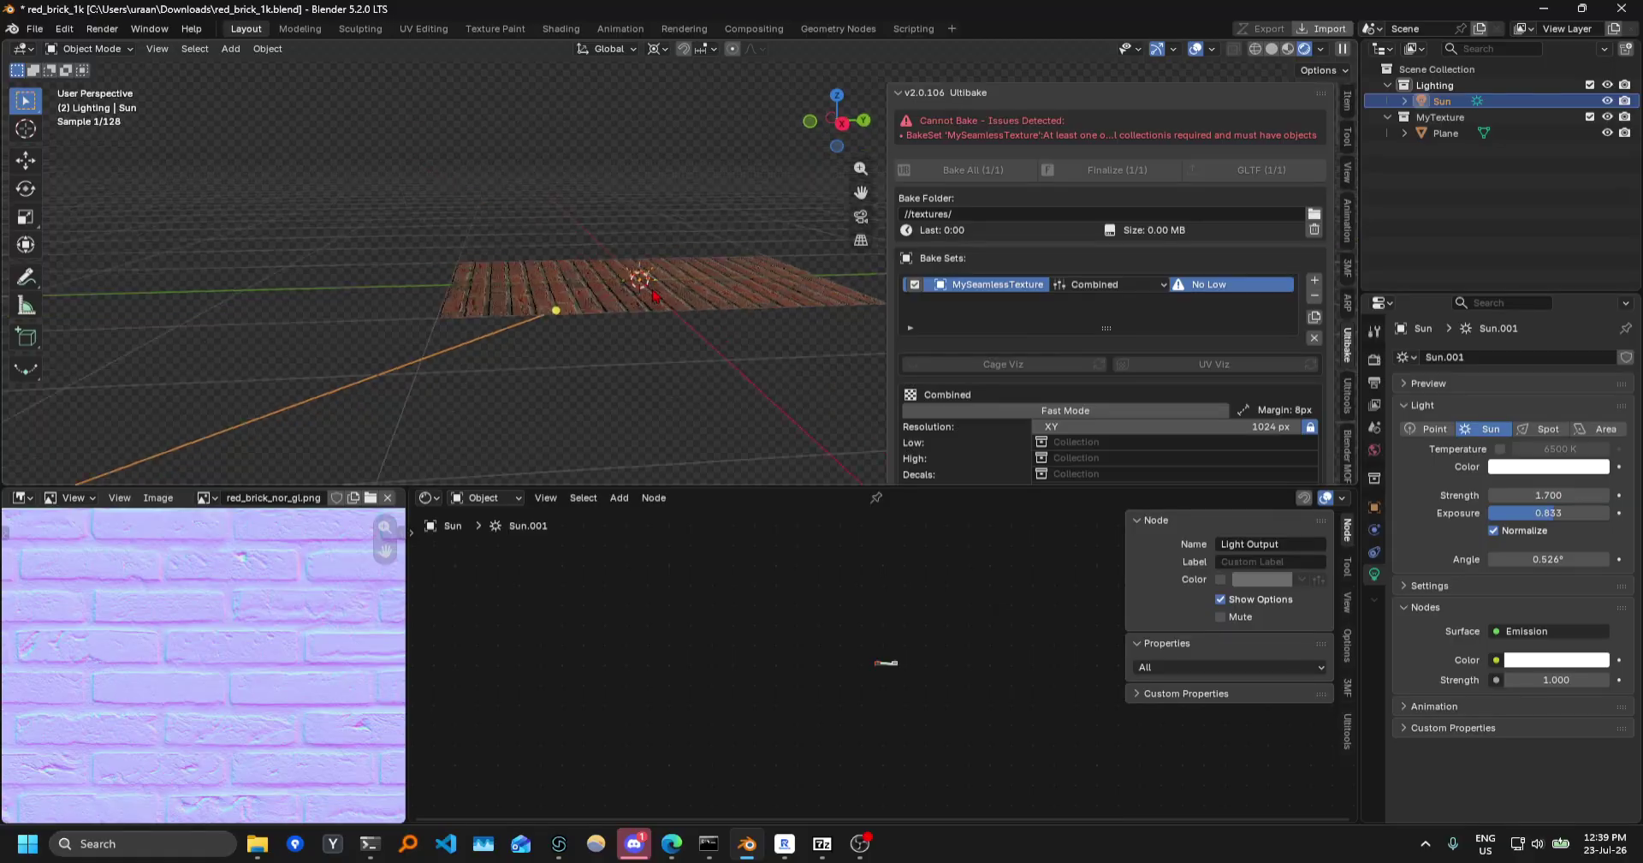
Rotate the sun twice around the global X axis so its light rakes across the bricks, and check the shading from above.
key("r")
key("z")
key("x")
left_click(785, 268)
middle_click_drag(785, 268, 607, 277)
key("r")
key("x")
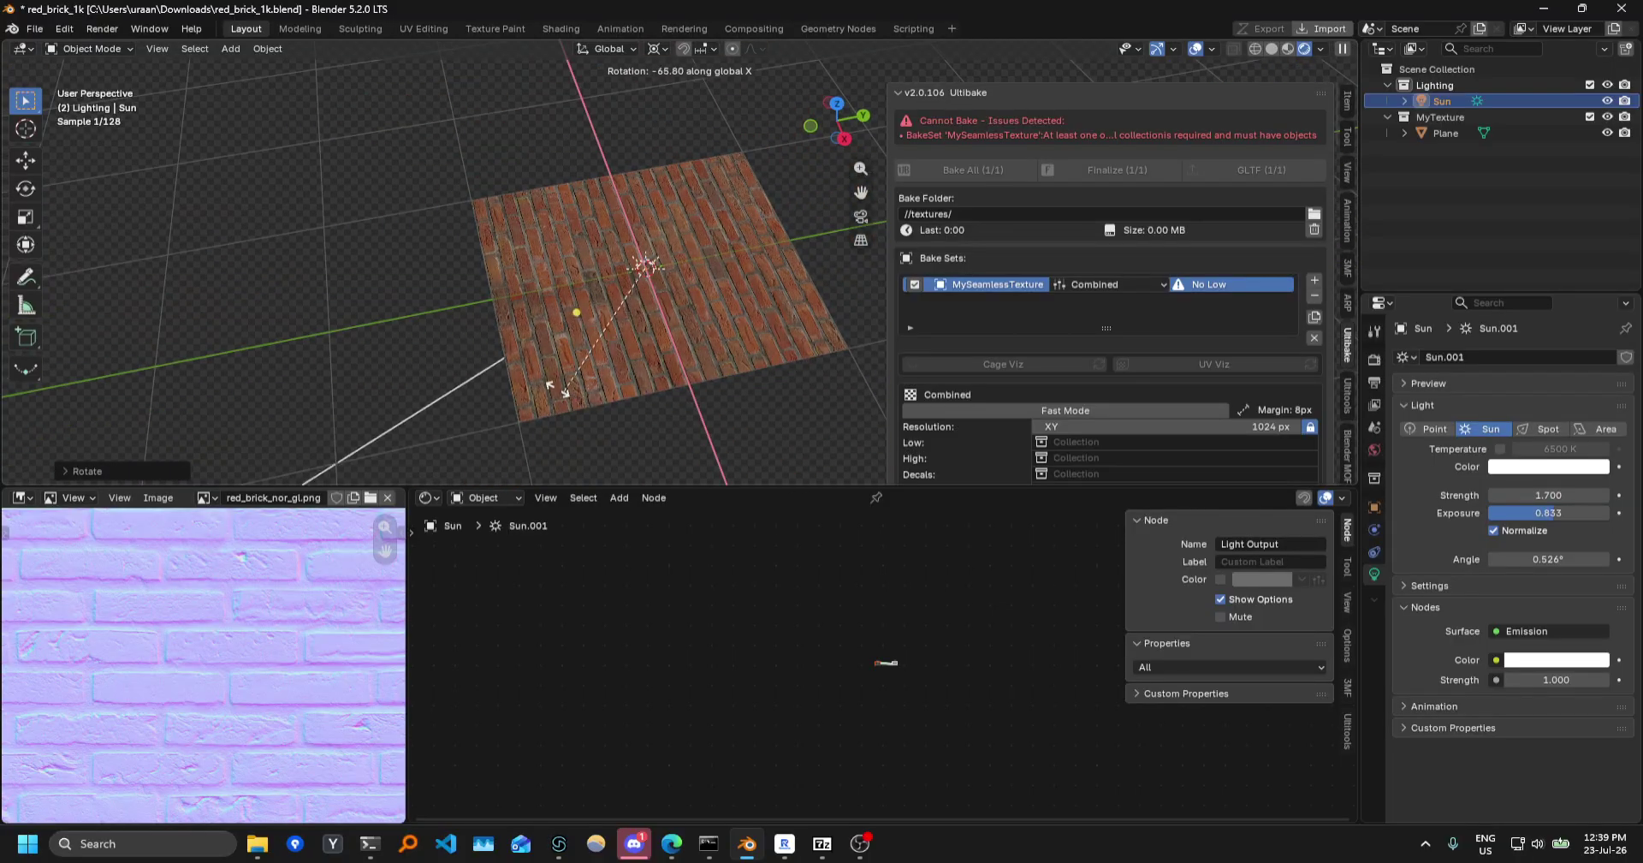
left_click(571, 341)
scroll(602, 207, "up", 3)
middle_click_drag(625, 313, 530, 245)
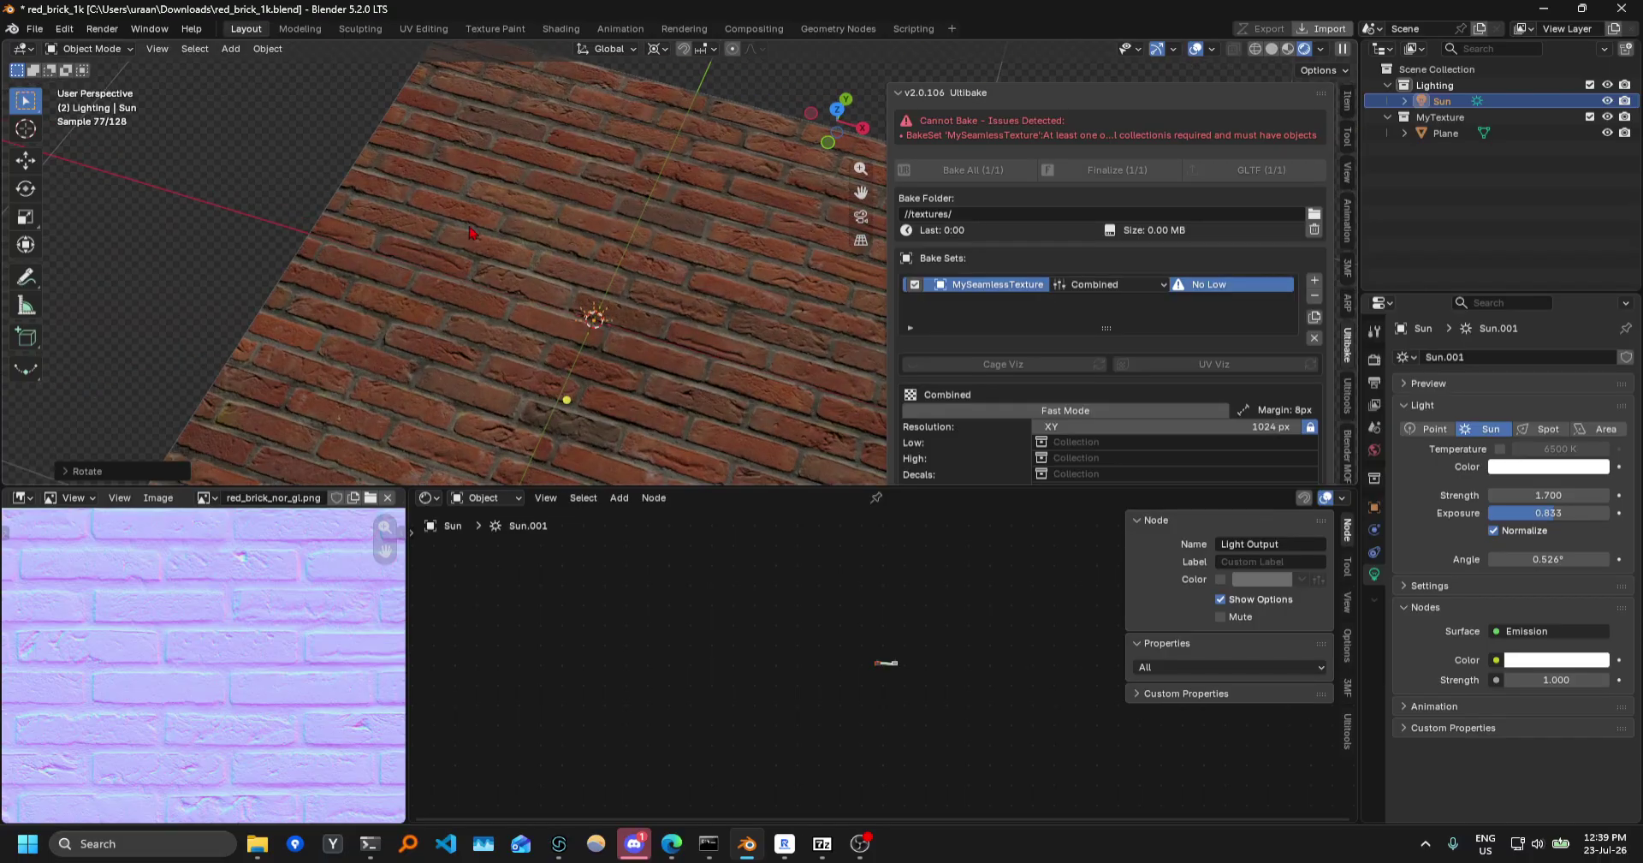
scroll(692, 336, "down", 5)
middle_click_drag(692, 337, 712, 291)
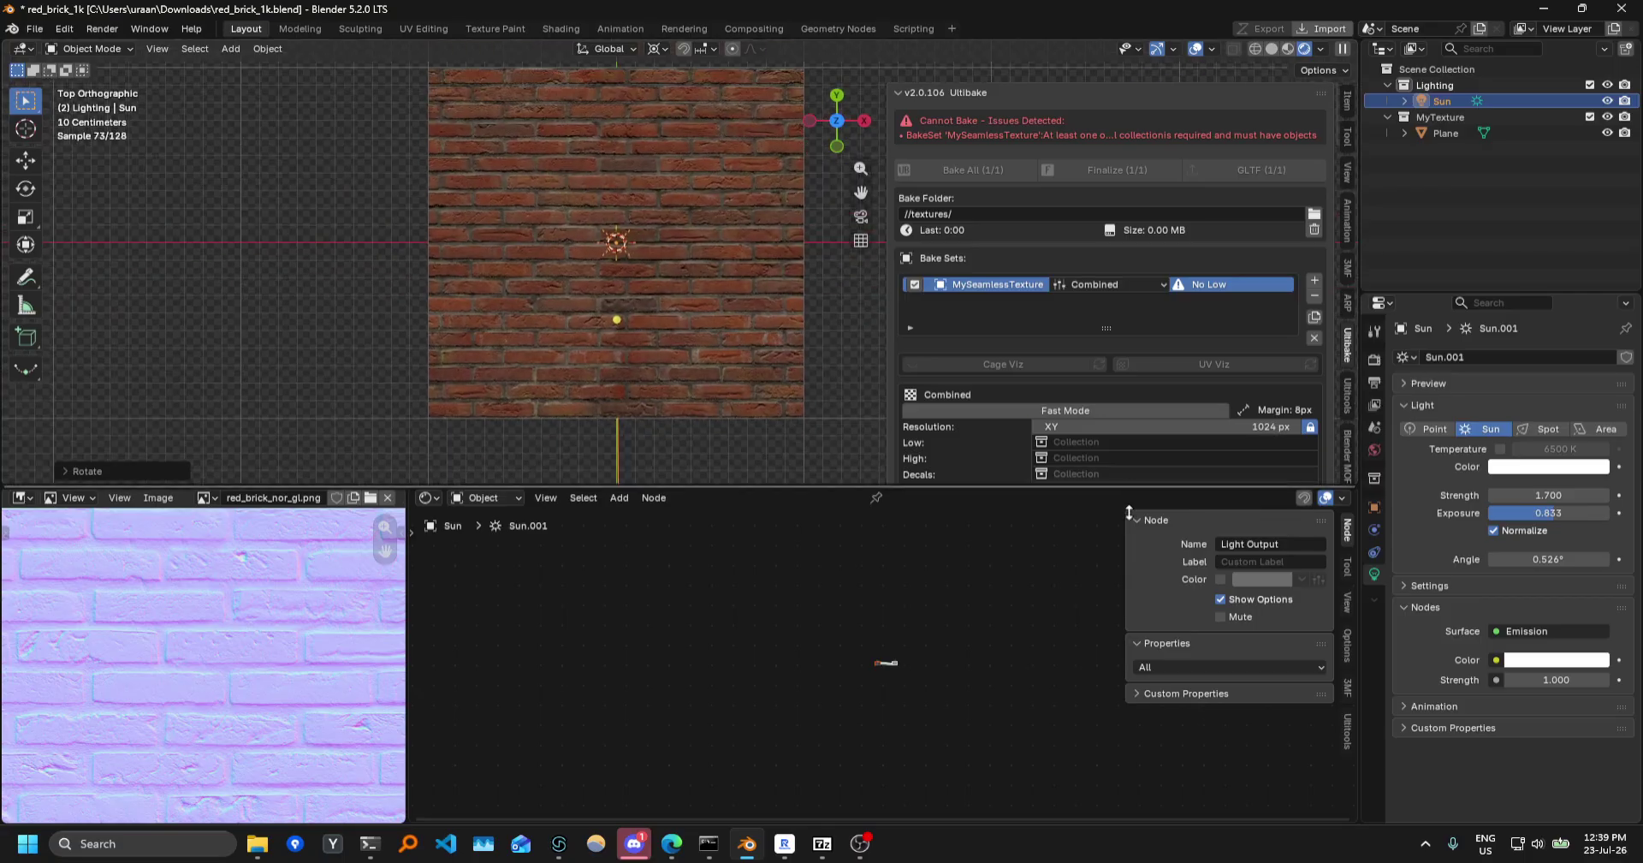
Enlarge the 3D viewport area and assign the MyTexture collection as the bake set's Low collection.
left_click_drag(1128, 486, 1118, 591)
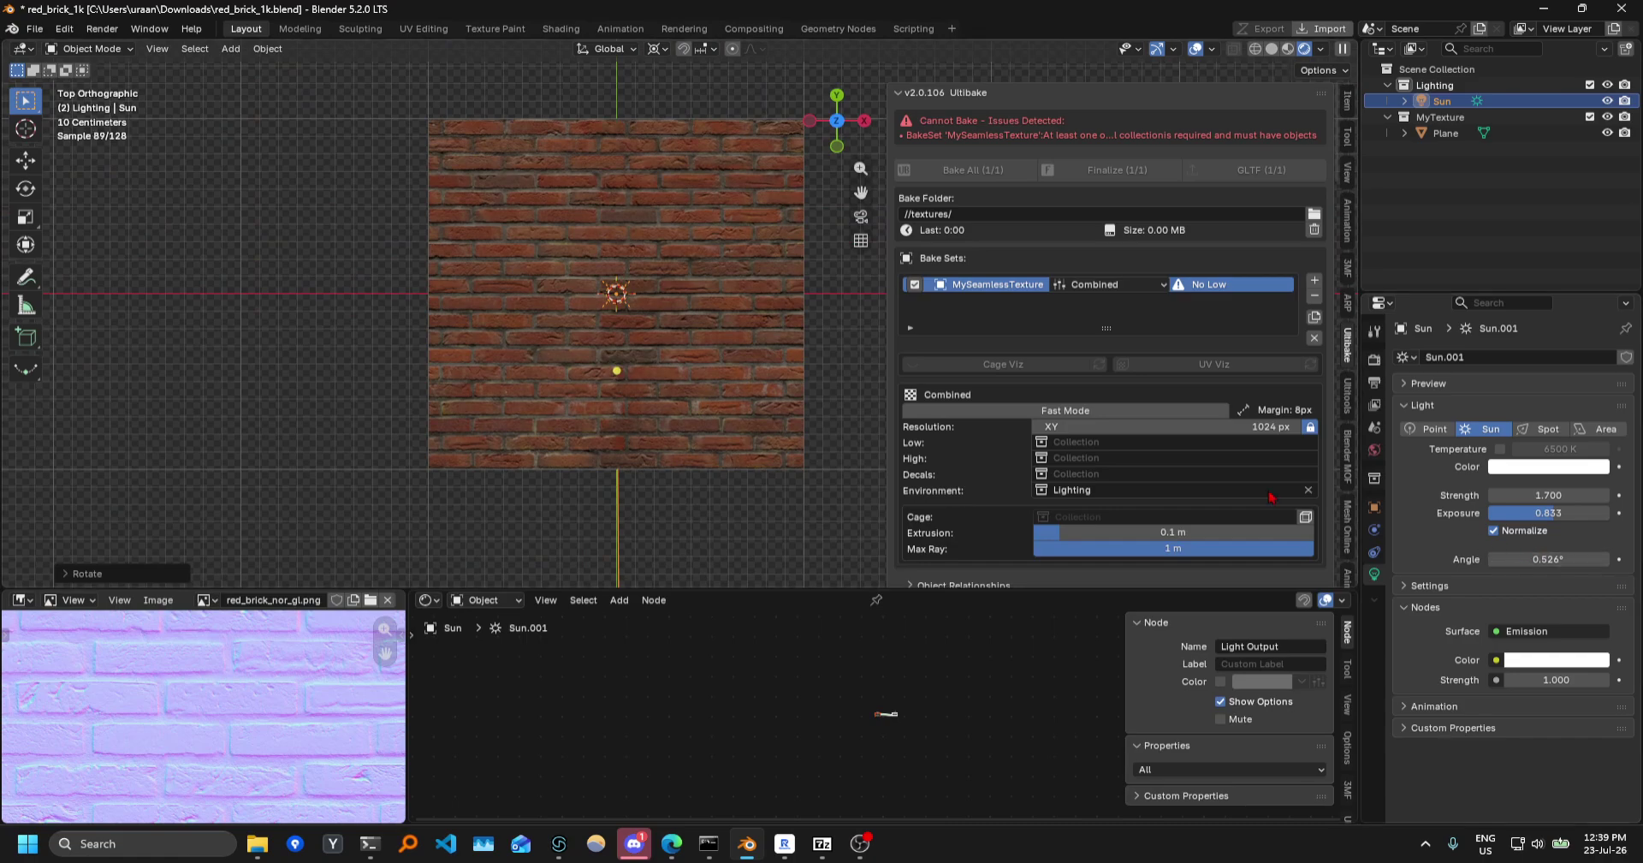
left_click(1128, 442)
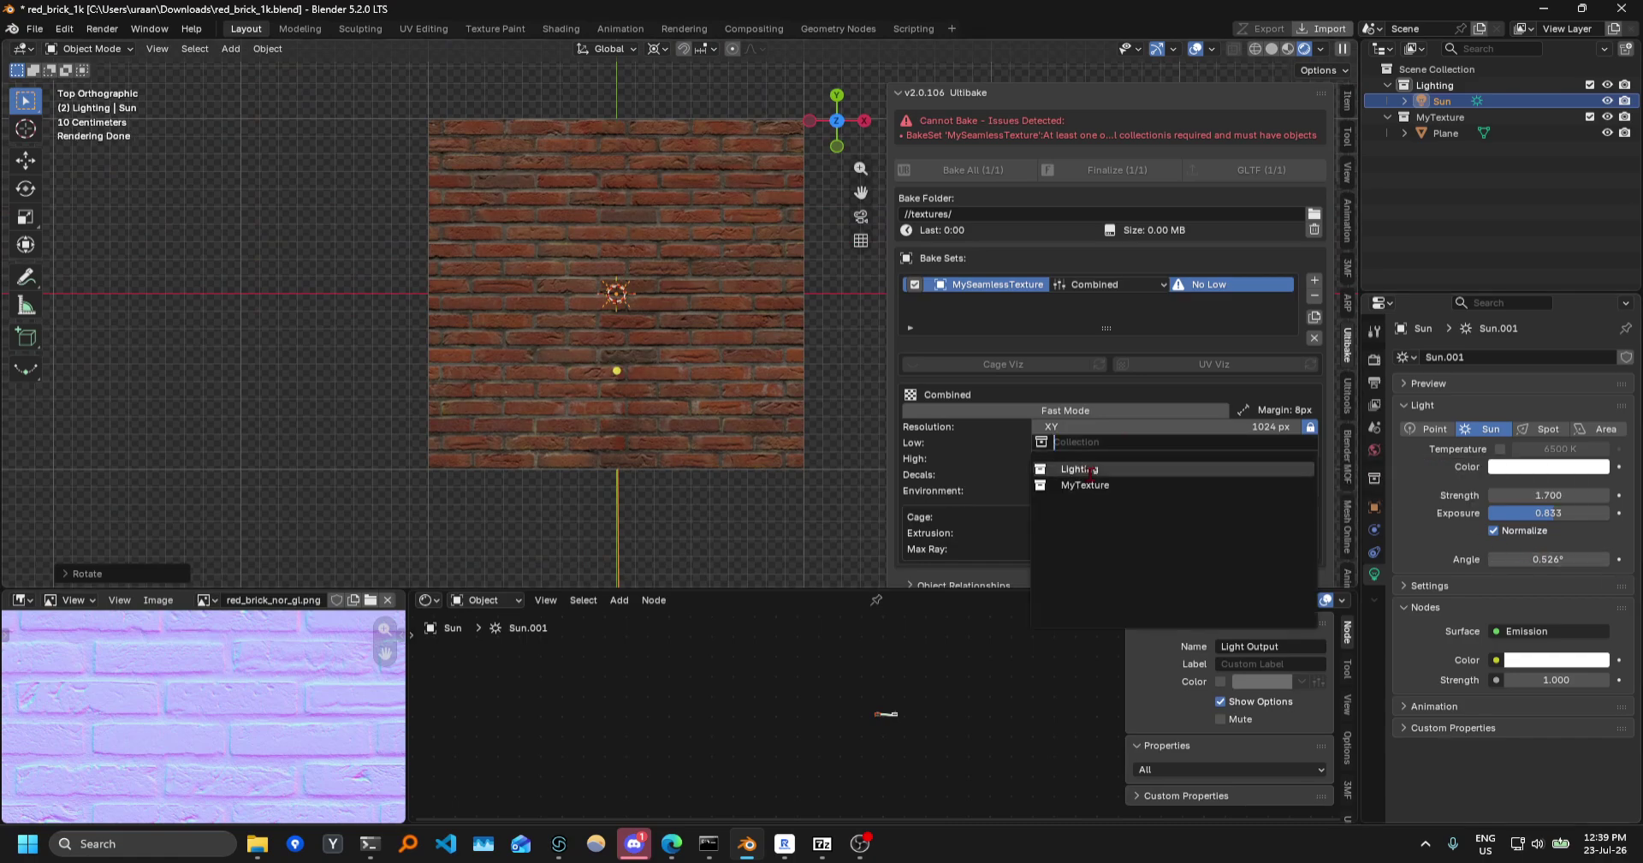
left_click(1112, 486)
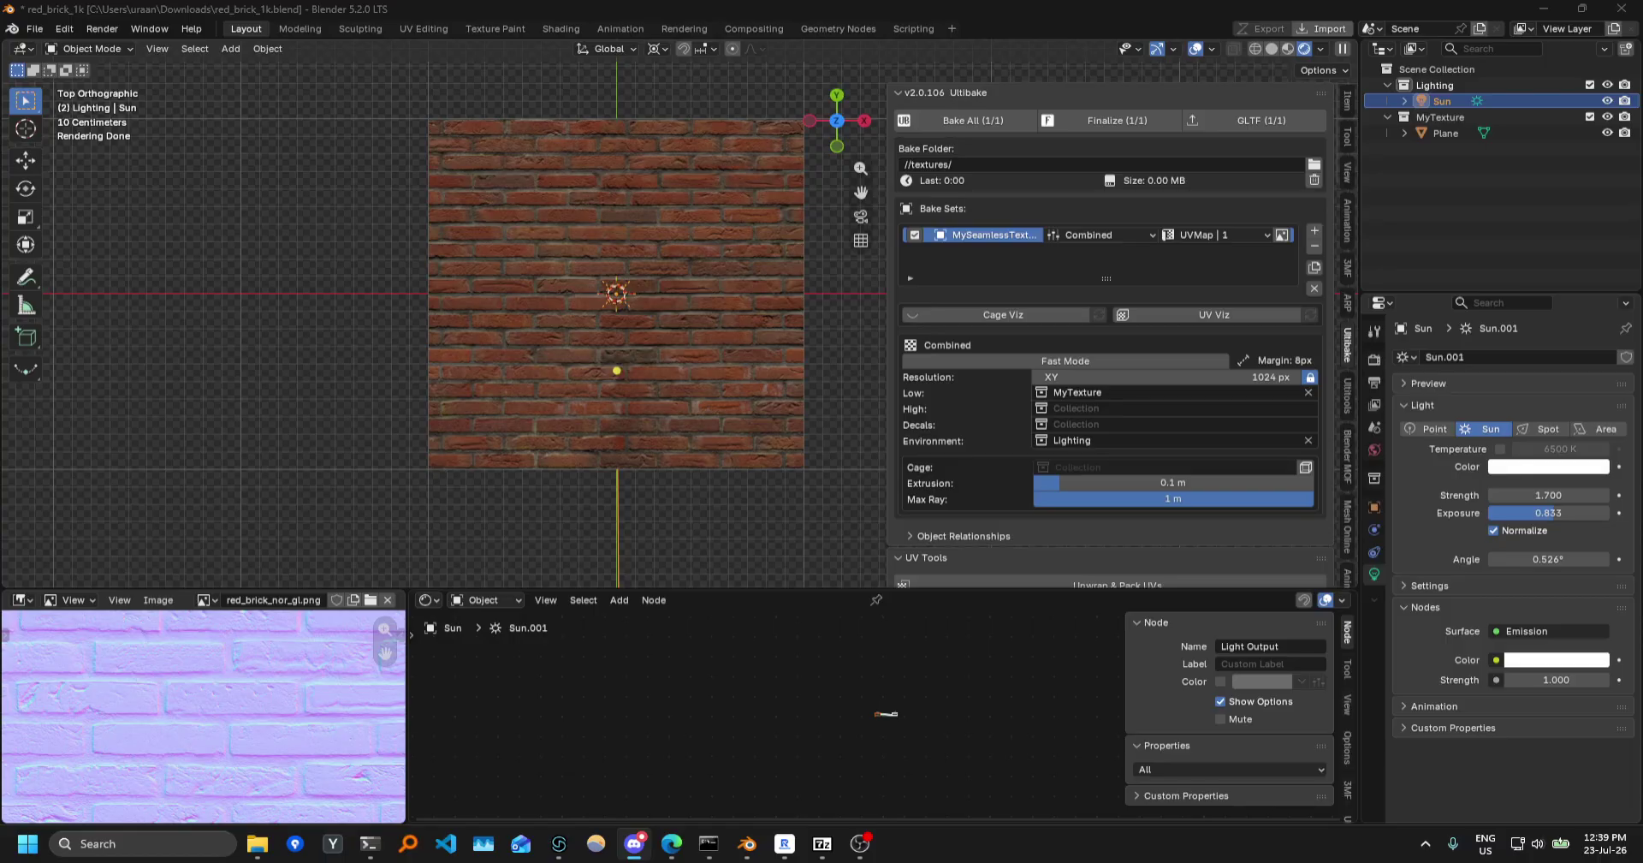
Turn on the bake set's UV visualizer to examine the plane's UV layout, toggle it again, and leave it off.
key("alt+Tab")
middle_click_drag(636, 355, 557, 347)
scroll(641, 394, "down", 3)
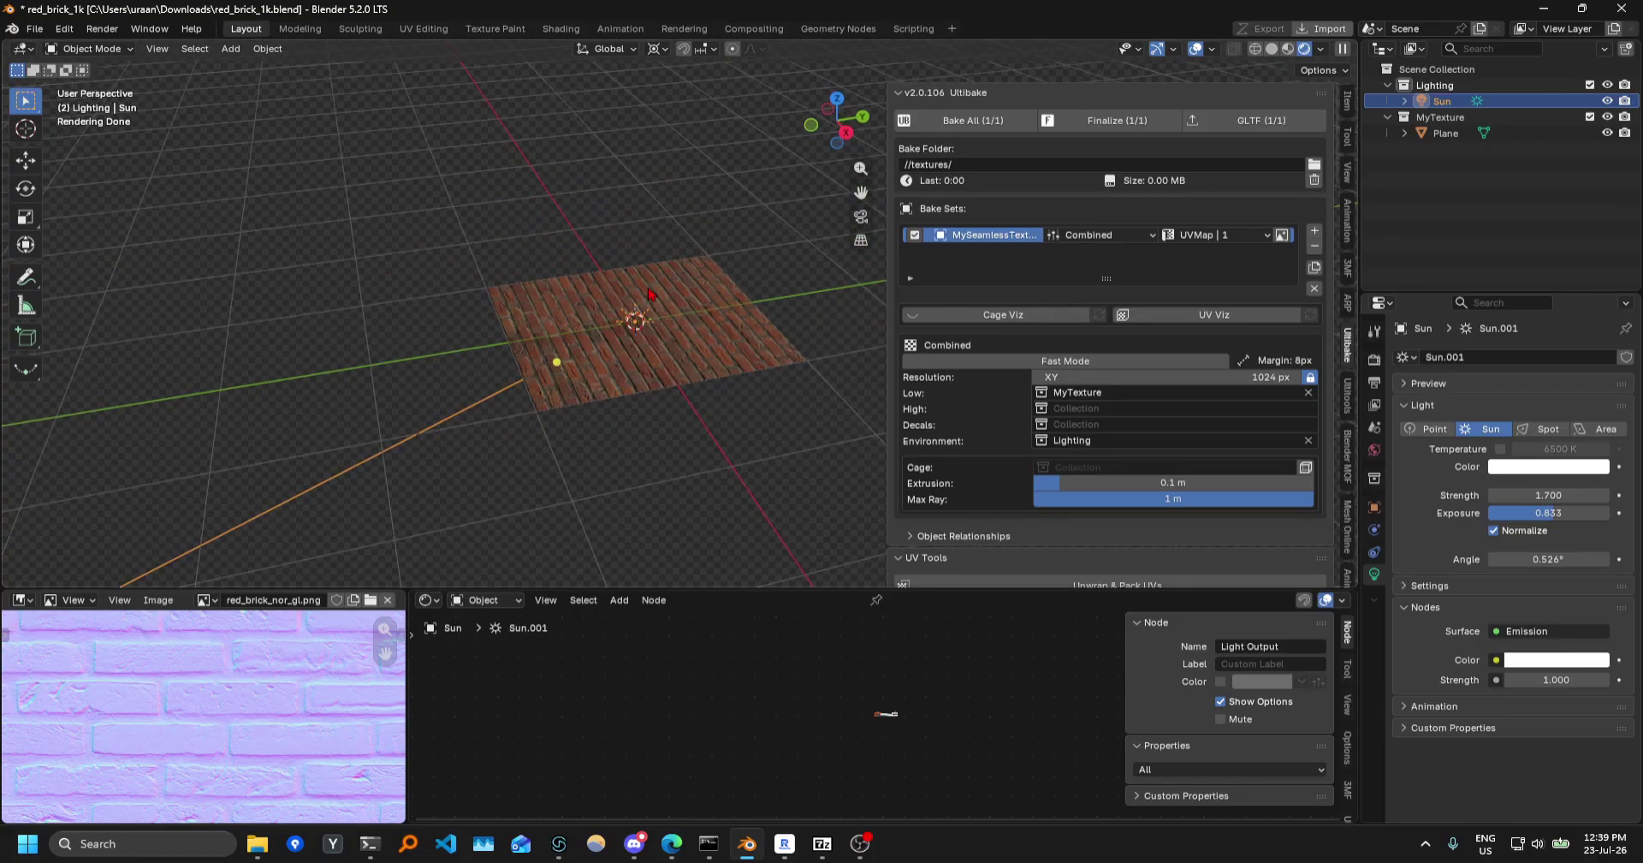
scroll(673, 290, "up", 2)
left_click(1173, 315)
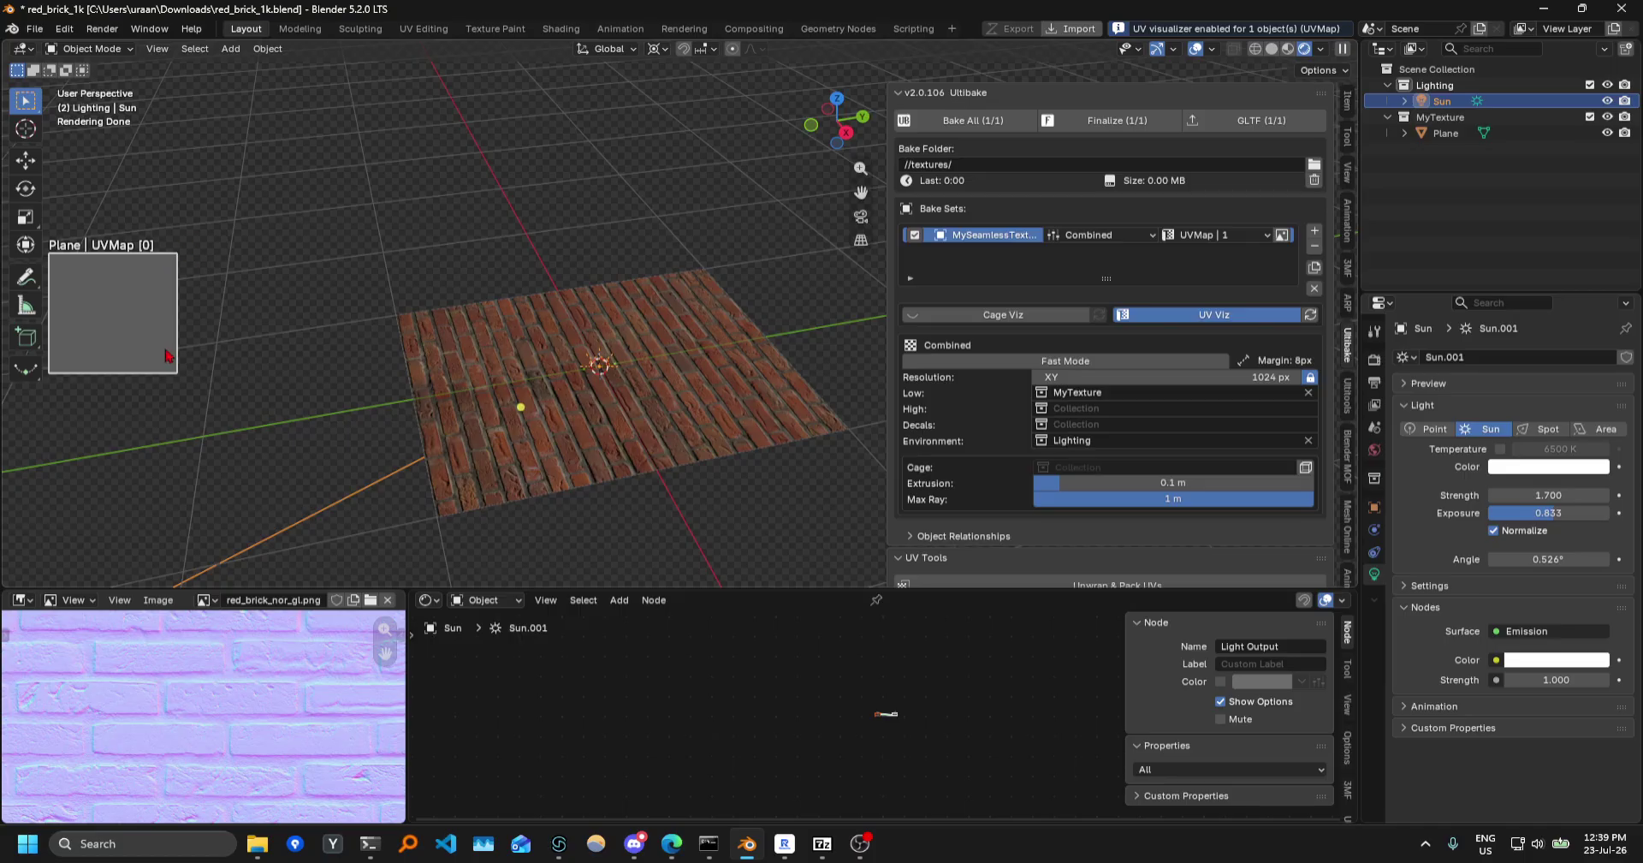
scroll(194, 674, "down", 5)
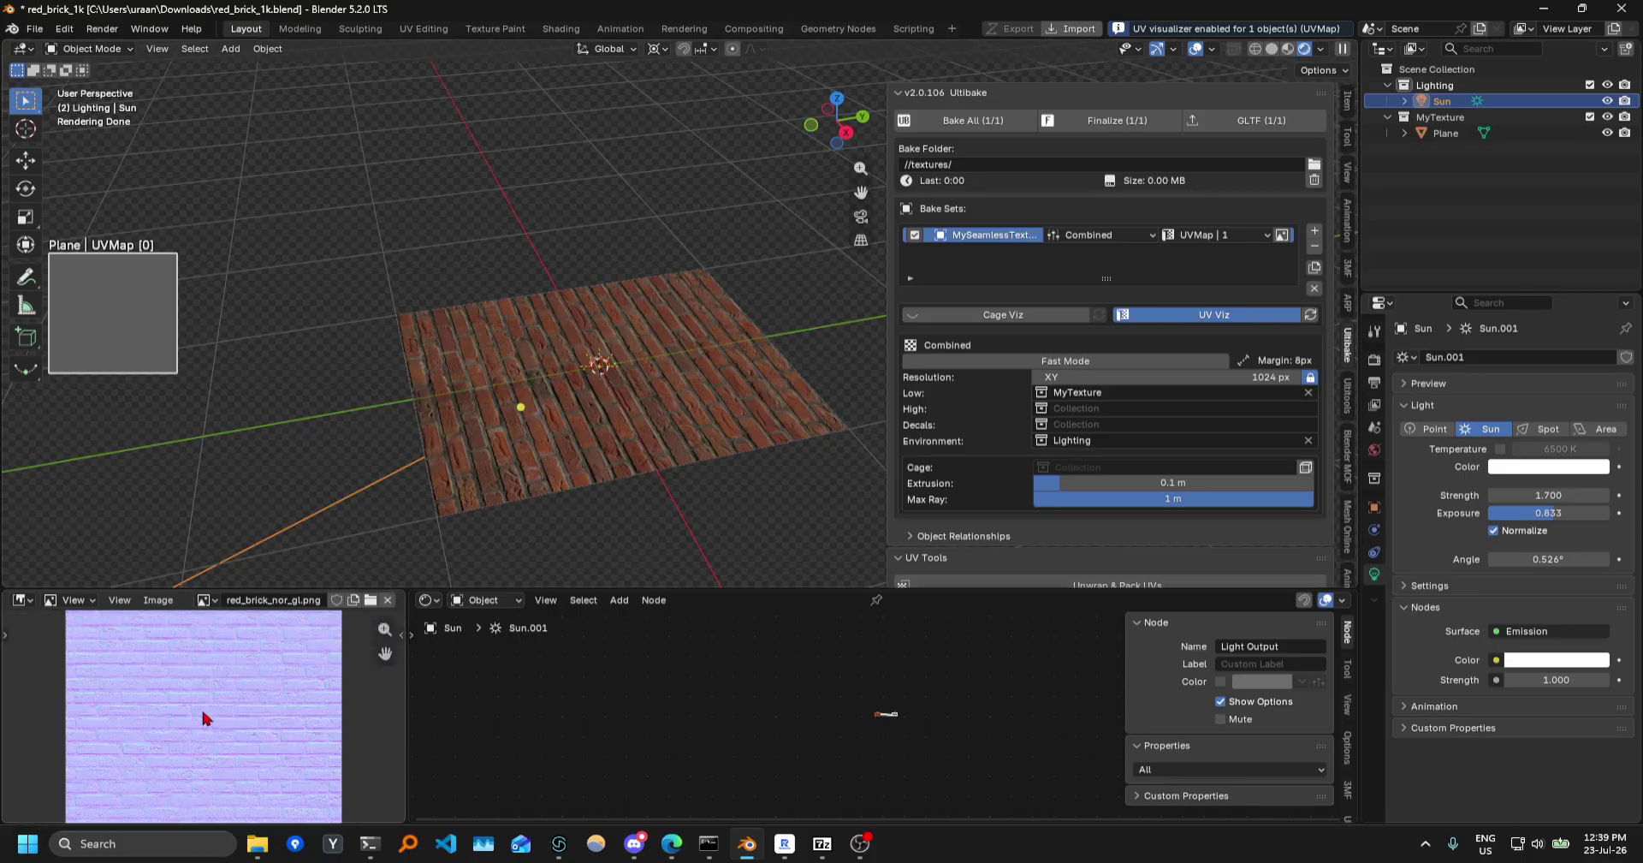
scroll(202, 716, "up", 1)
middle_click_drag(514, 359, 607, 381)
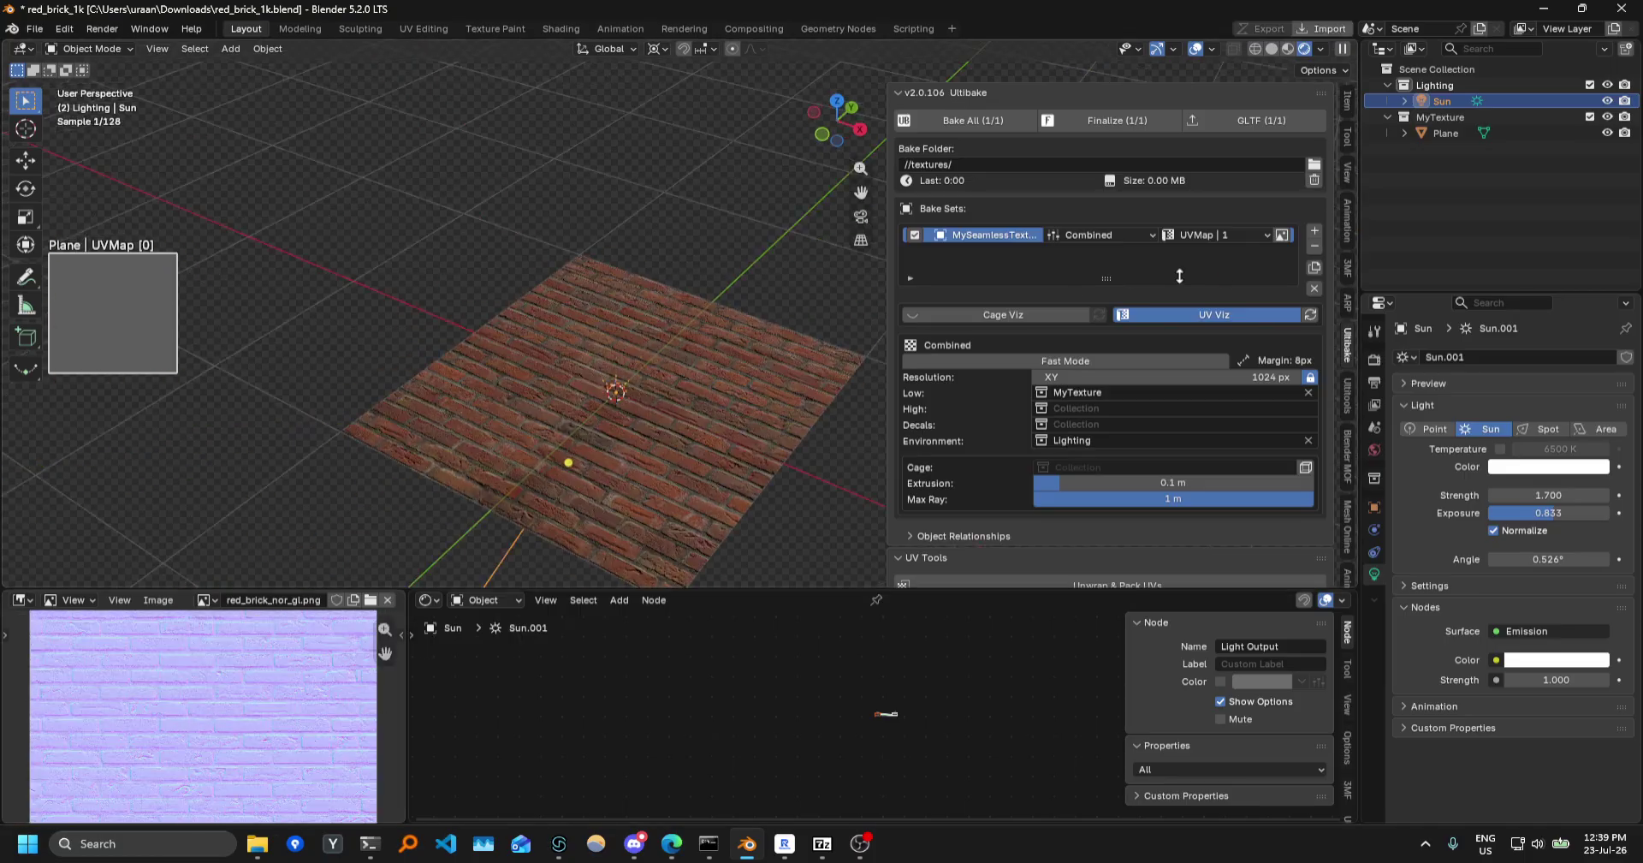
left_click(1251, 317)
left_click(1267, 320)
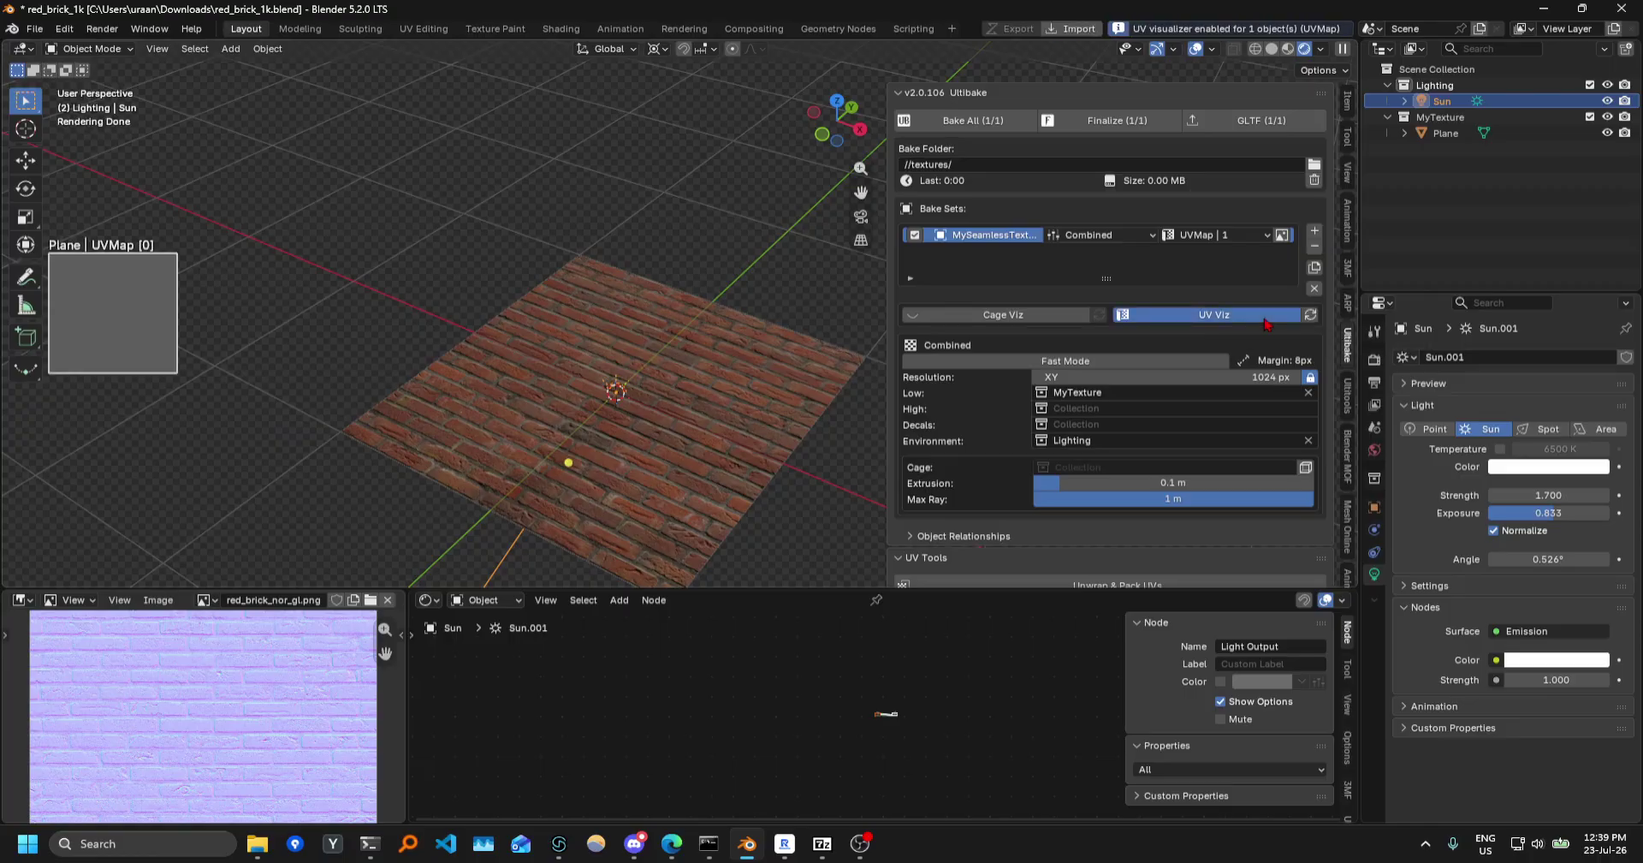
scroll(1291, 434, "down", 3)
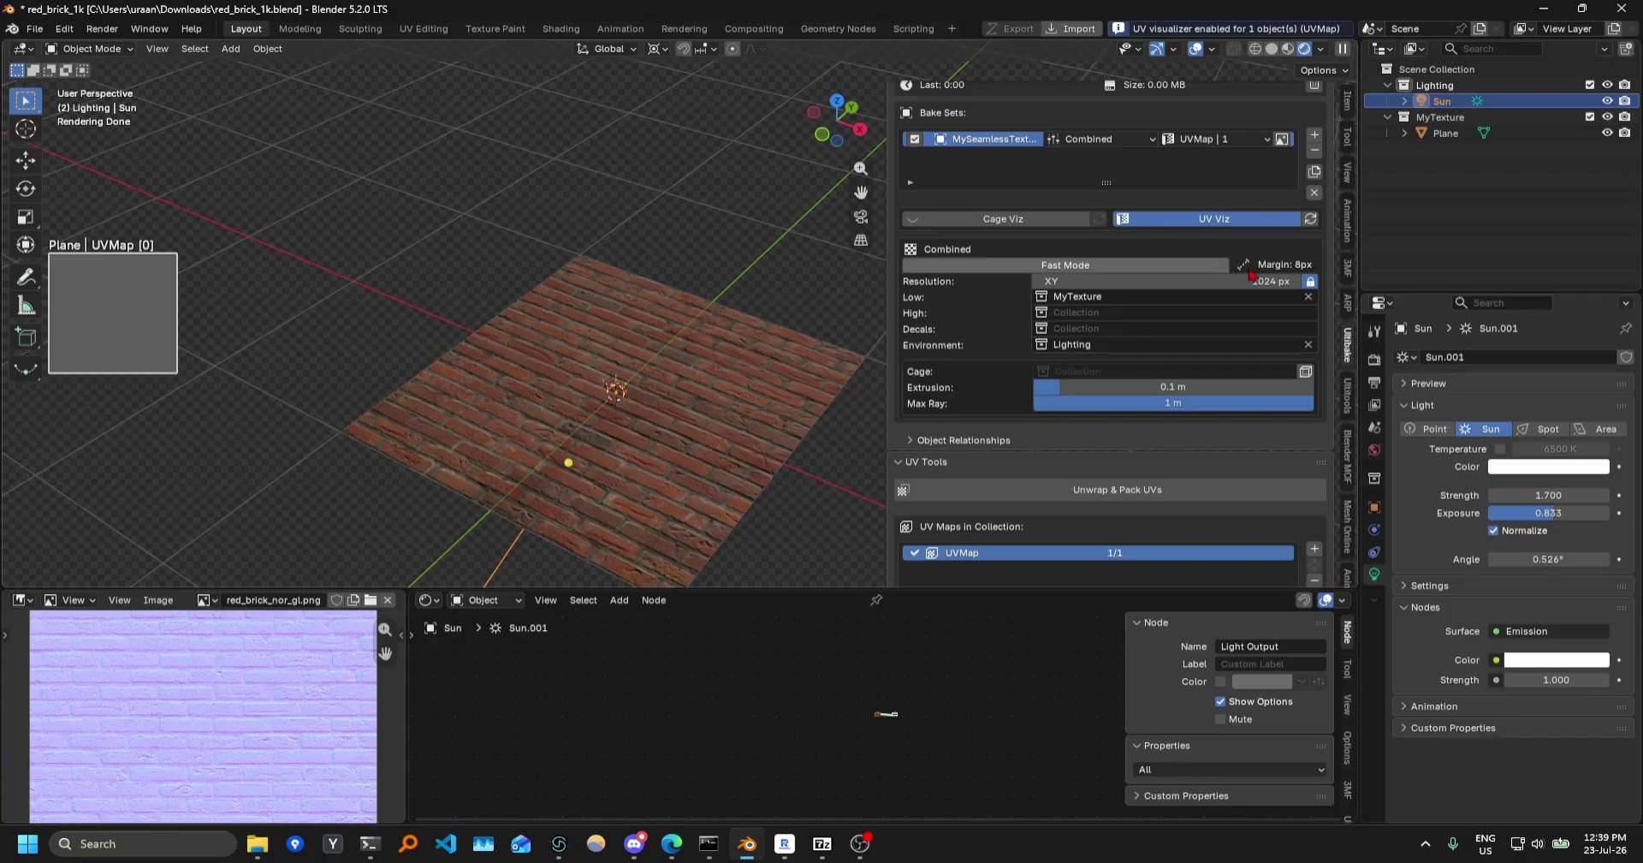
left_click(1261, 225)
scroll(1284, 291, "up", 3)
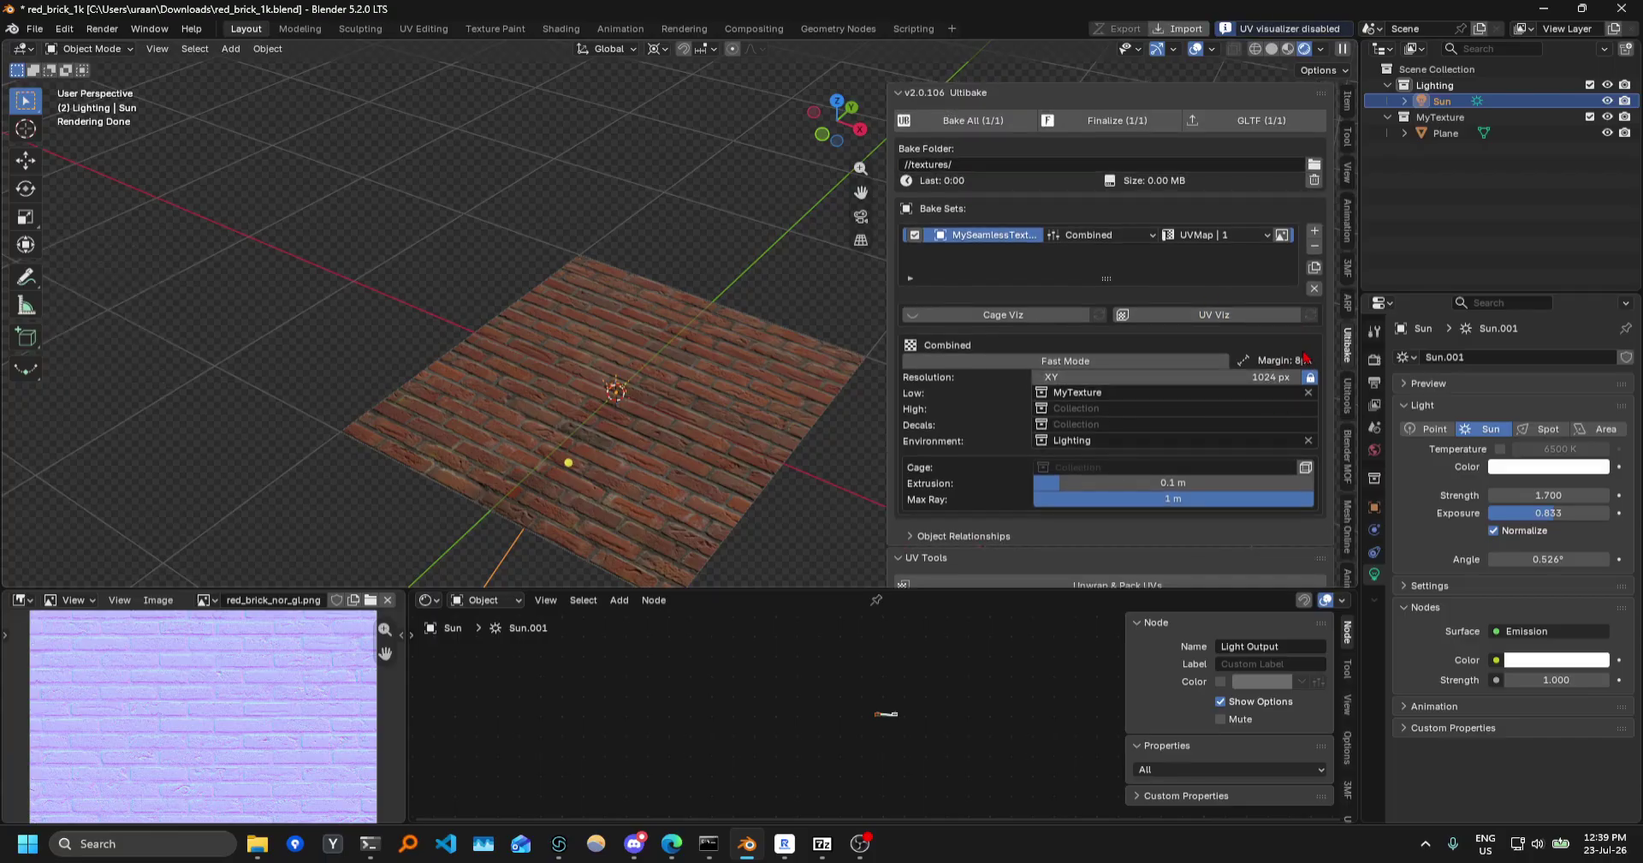
Bake the MySeamlessTexture set at 1024 px and finalize it into a baked plane.
left_click(1001, 121)
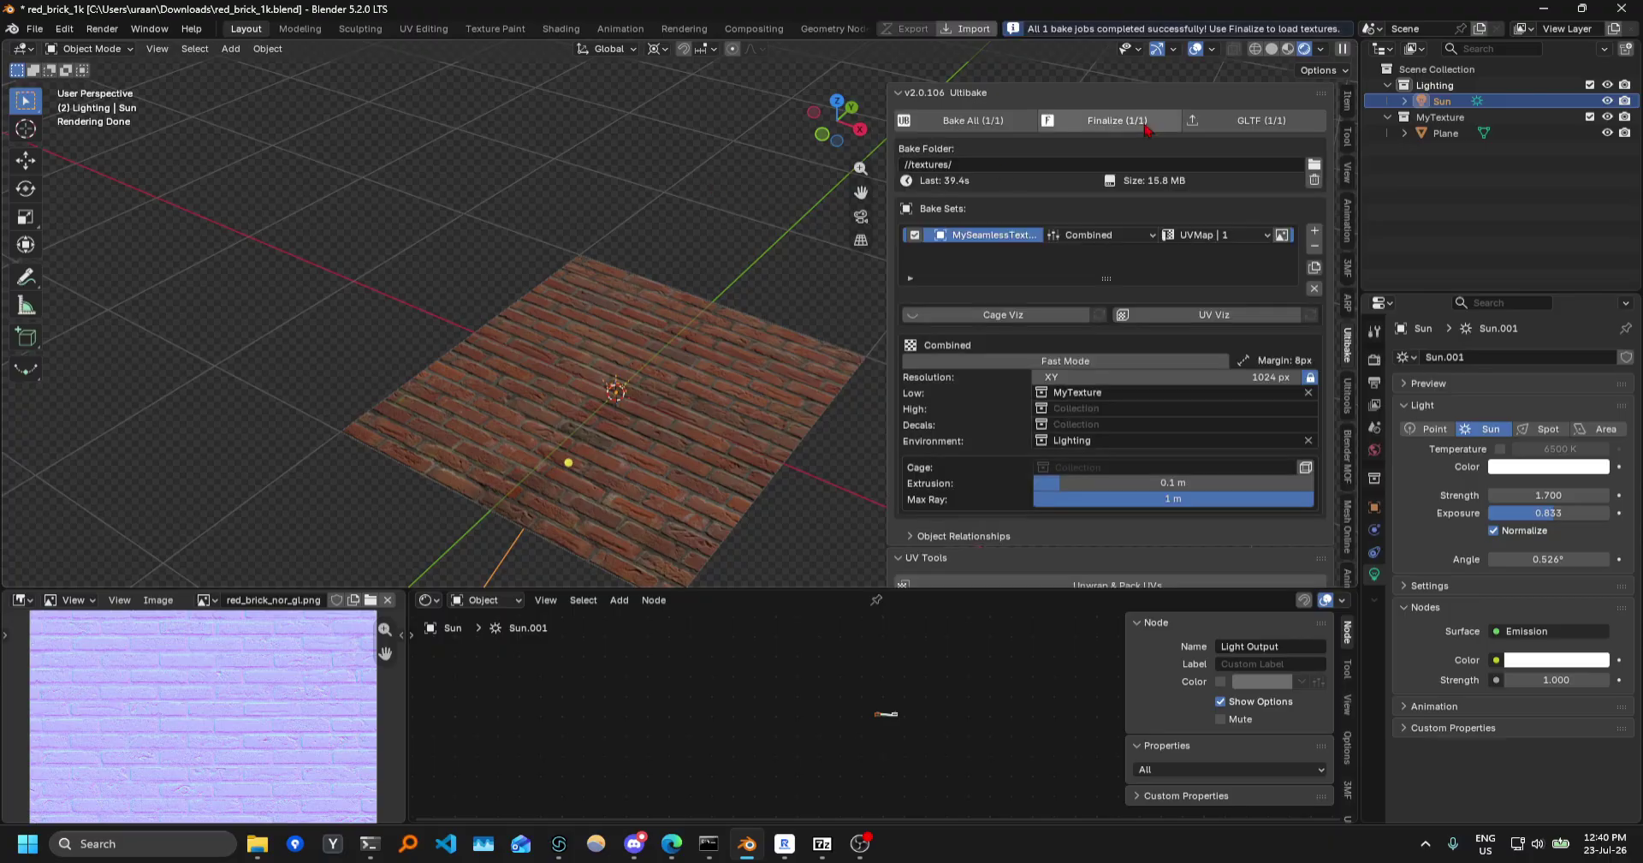
left_click(1147, 128)
Move the baked plane along the X axis until it sits beside the original plane with a gap between them.
key("g")
key("x")
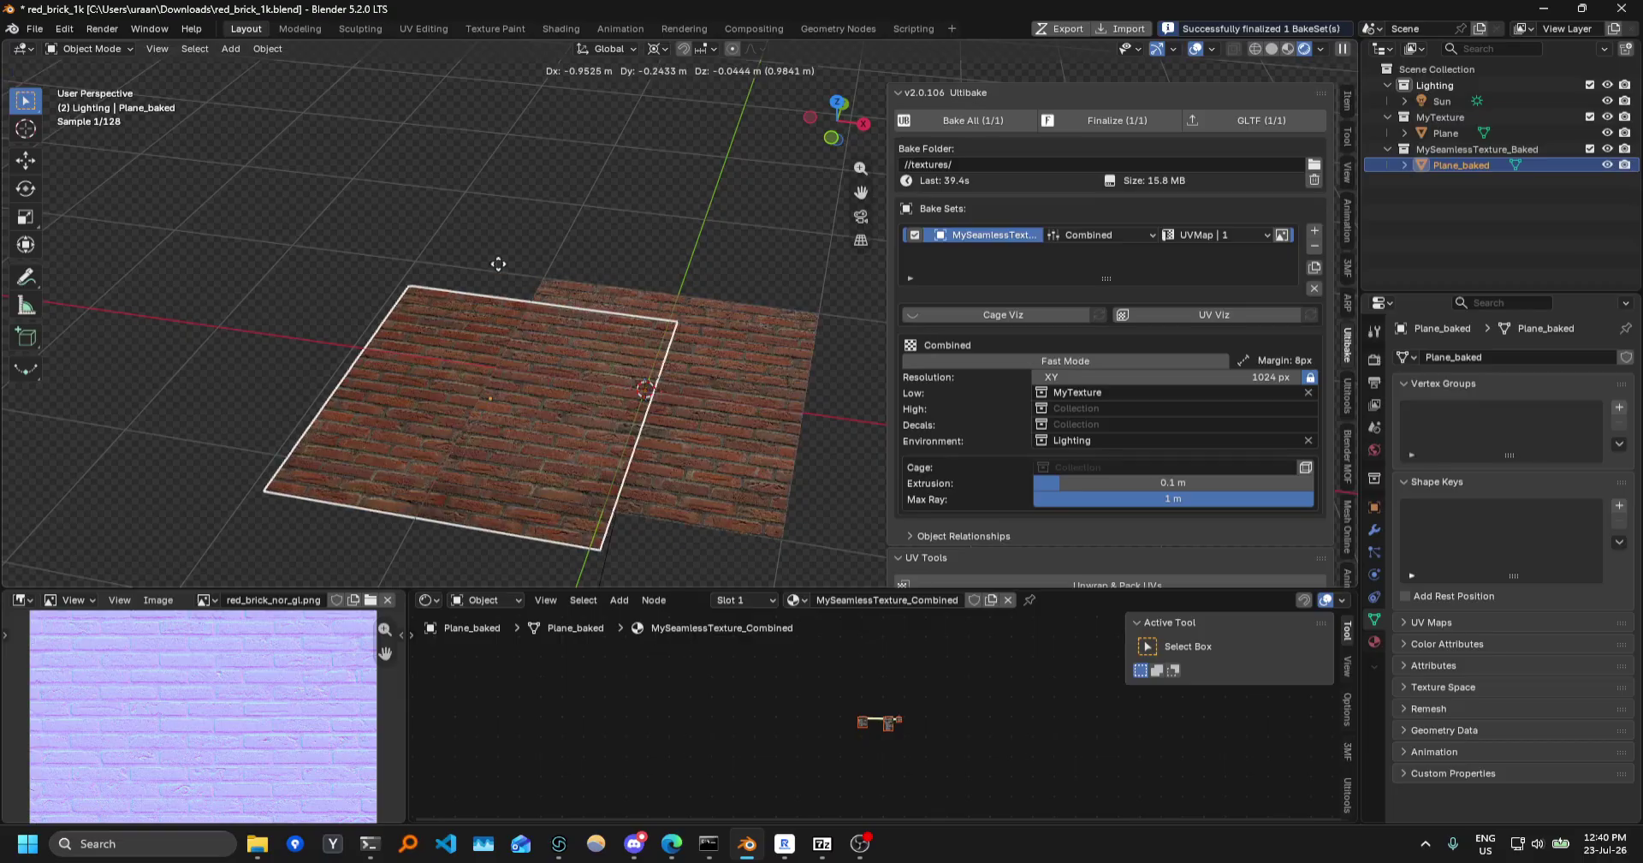
left_click(428, 249)
middle_click_drag(522, 269, 649, 242, "shift")
key("g")
key("x")
left_click(587, 235)
Narrow the Ultibake sidebar so both brick planes have more viewport room, and select the original plane.
scroll(547, 342, "up", 2)
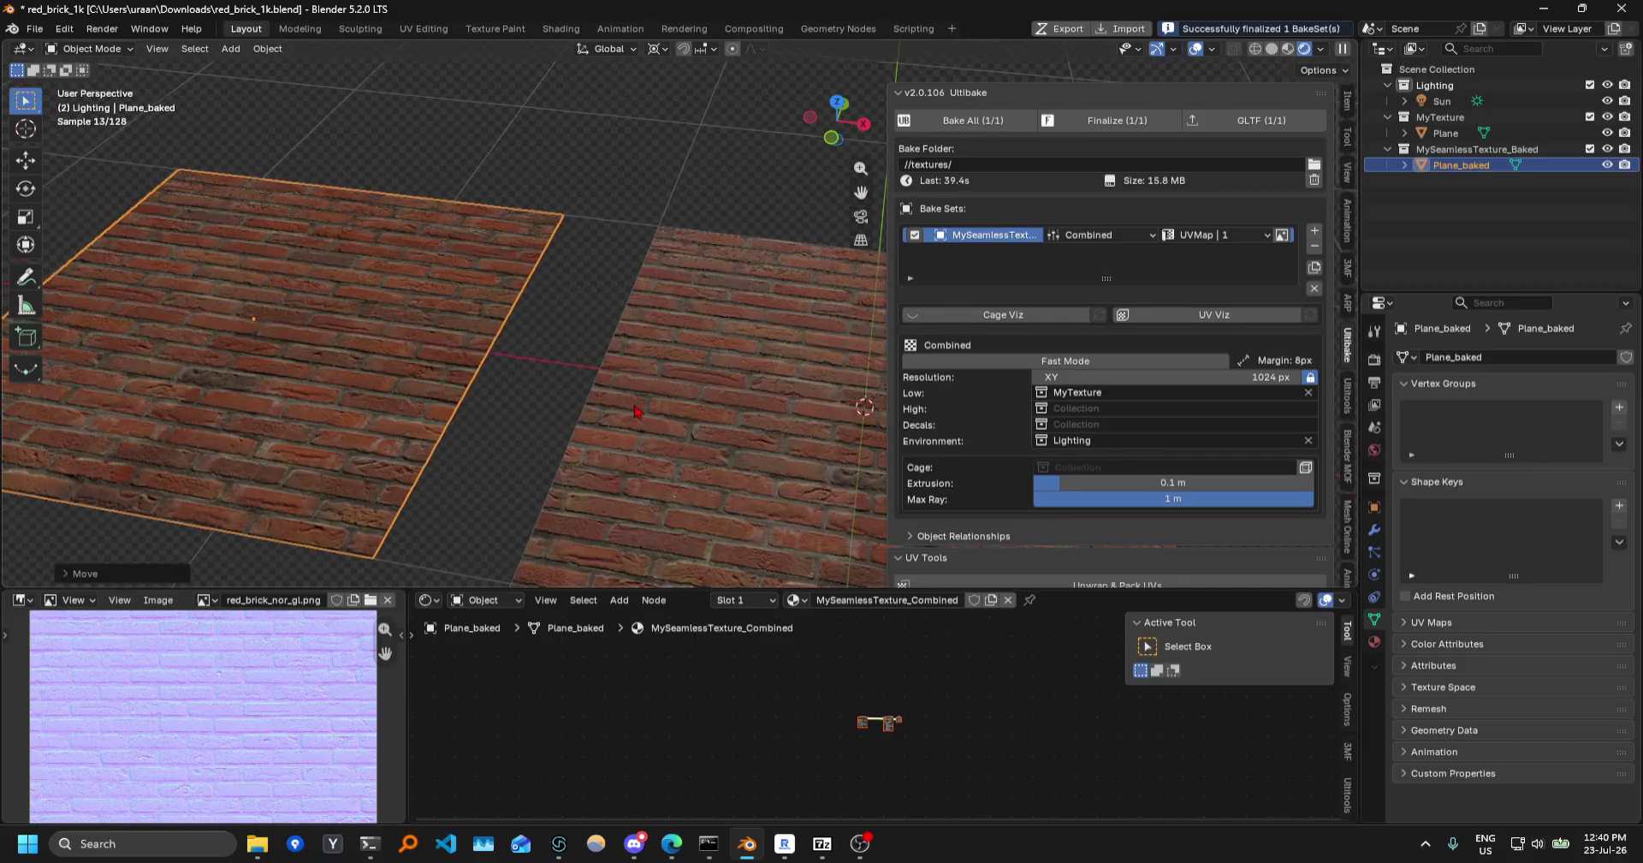
middle_click_drag(487, 440, 831, 411, "shift")
left_click(563, 410)
scroll(563, 410, "down", 4)
scroll(893, 385, "up", 3)
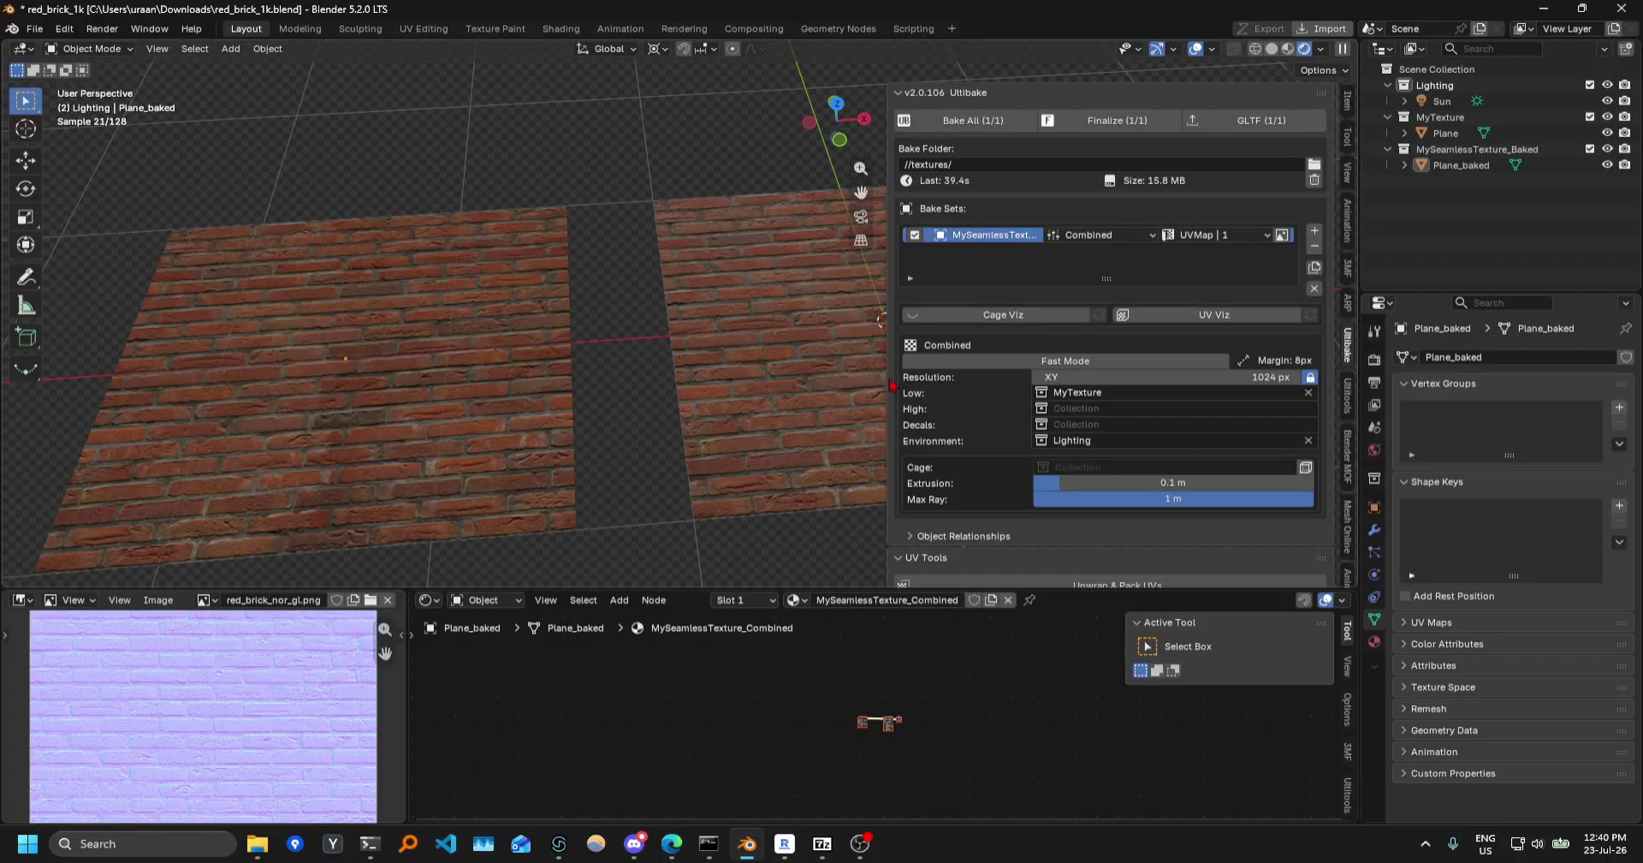
left_click_drag(884, 377, 1008, 377)
middle_click_drag(847, 405, 866, 398, "shift")
left_click(866, 397)
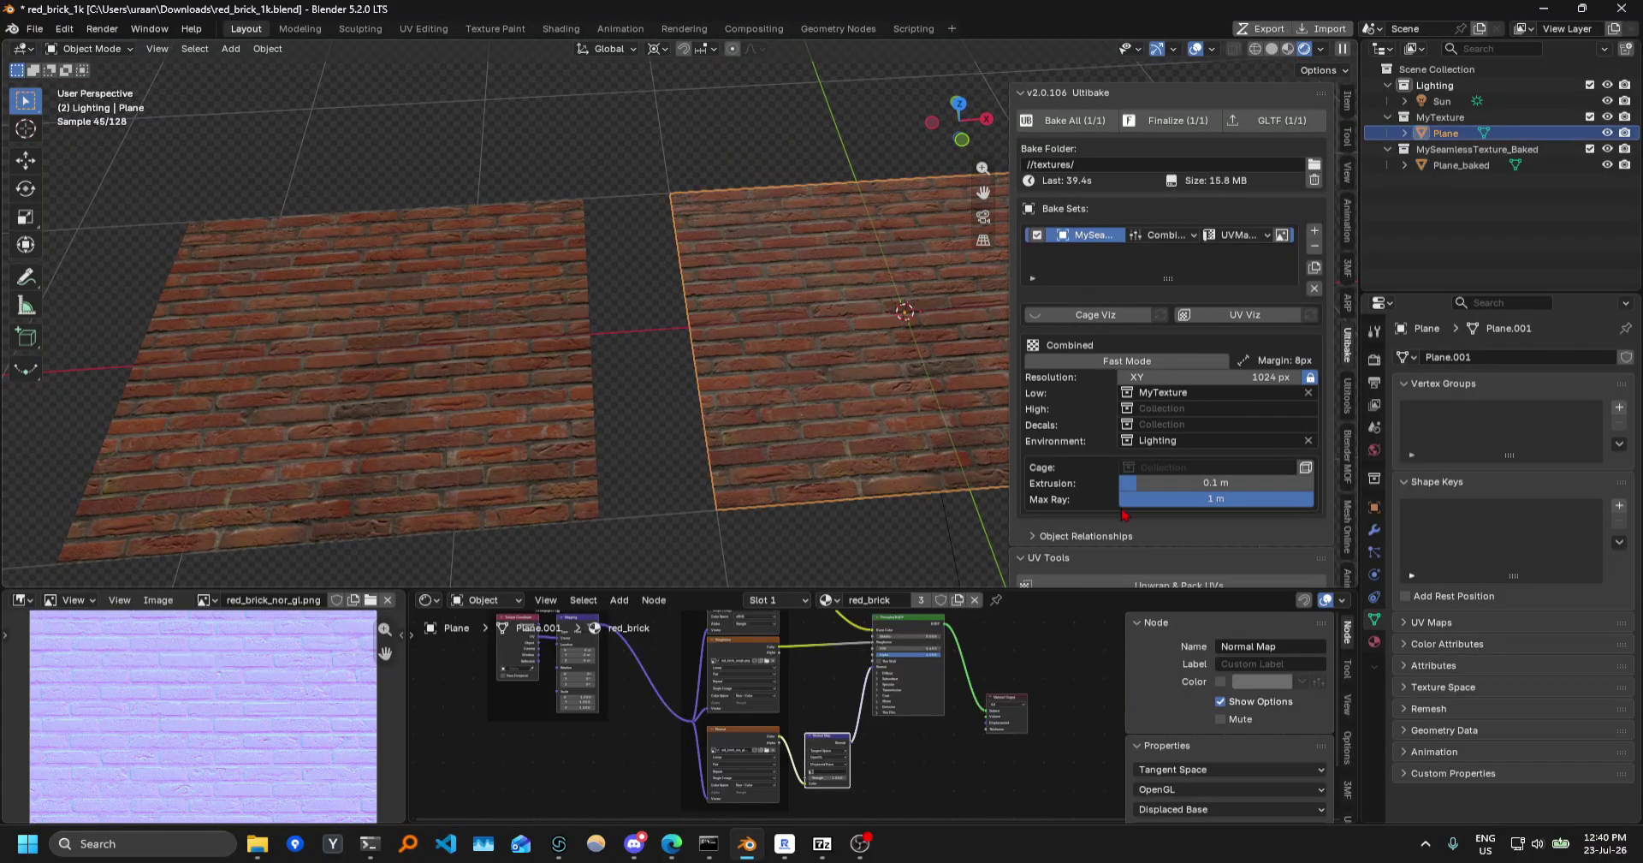
Compare the lighting on the original and baked brick planes from several viewing angles, selecting each in turn.
scroll(806, 454, "down", 4)
middle_click_drag(806, 454, 790, 347)
scroll(827, 431, "up", 4)
scroll(769, 405, "down", 2)
scroll(789, 402, "up", 2)
scroll(788, 409, "down", 2)
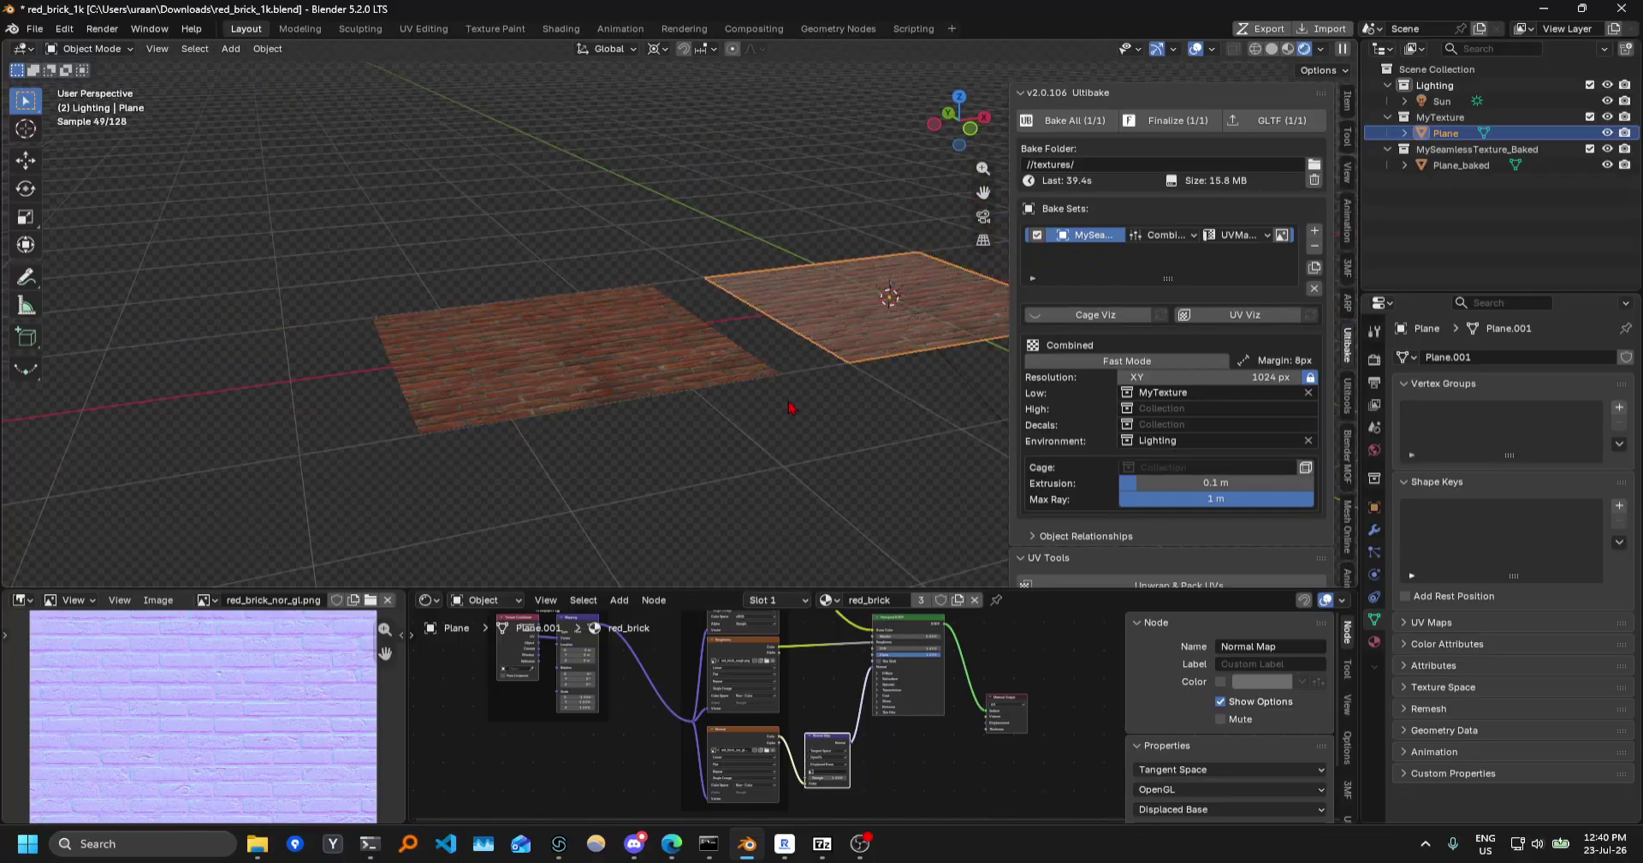
middle_click_drag(788, 411, 753, 484)
left_click(685, 368)
middle_click_drag(685, 368, 698, 364)
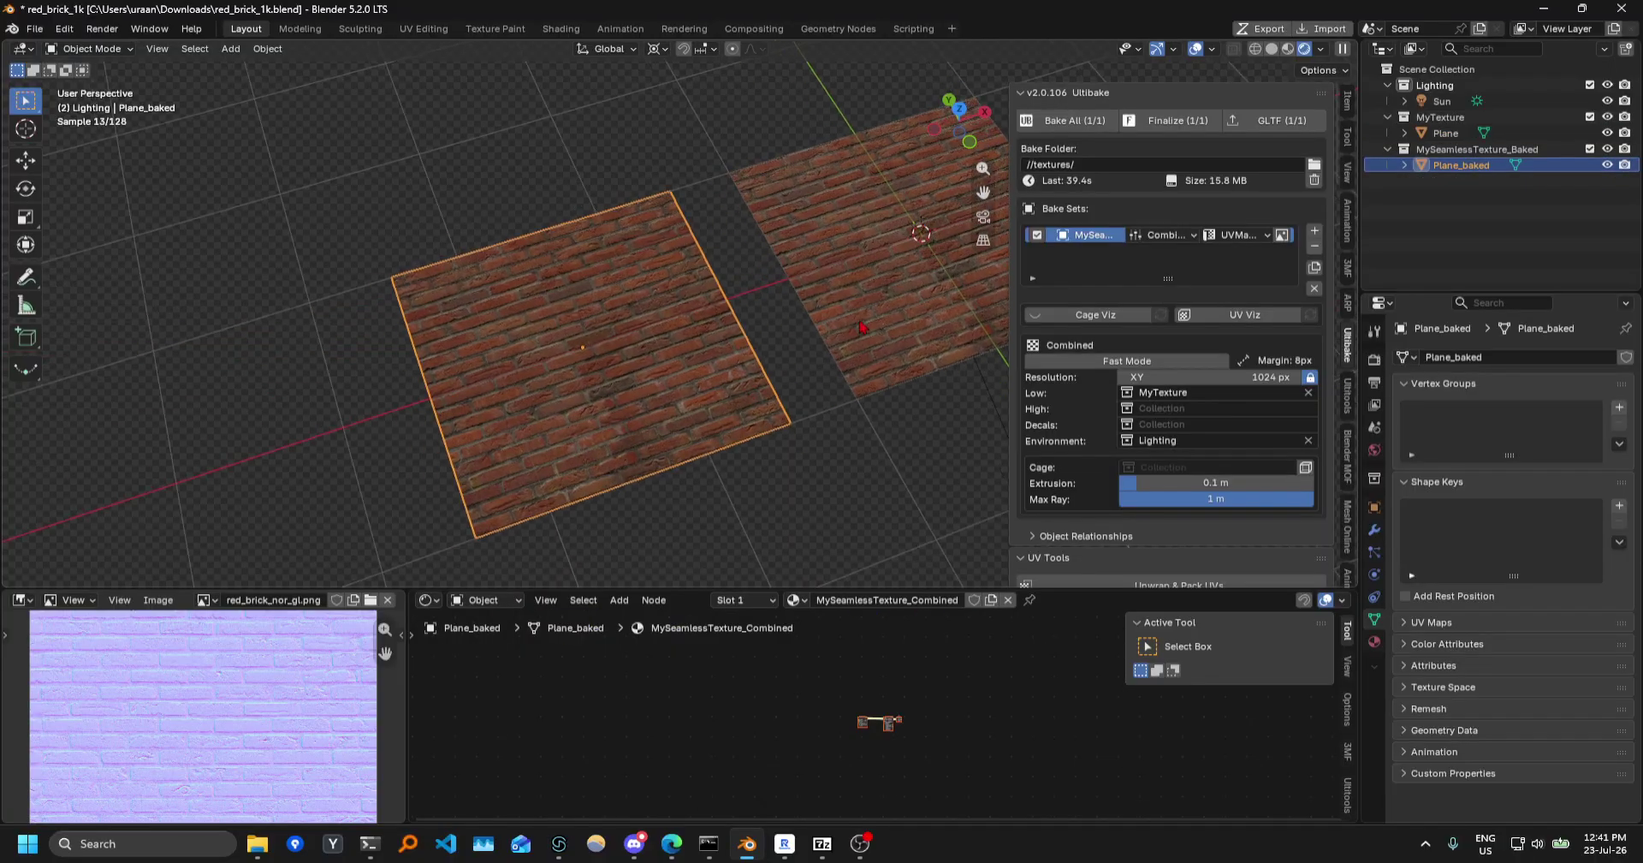
left_click(870, 270)
mouse_move(870, 269)
middle_mouse_down()
mouse_move(870, 240)
mouse_move(887, 251)
middle_mouse_up()
middle_click_drag(842, 313, 686, 349)
left_click(813, 342)
middle_click_drag(399, 387, 766, 502, "shift")
left_click(560, 393)
scroll(753, 499, "down", 4)
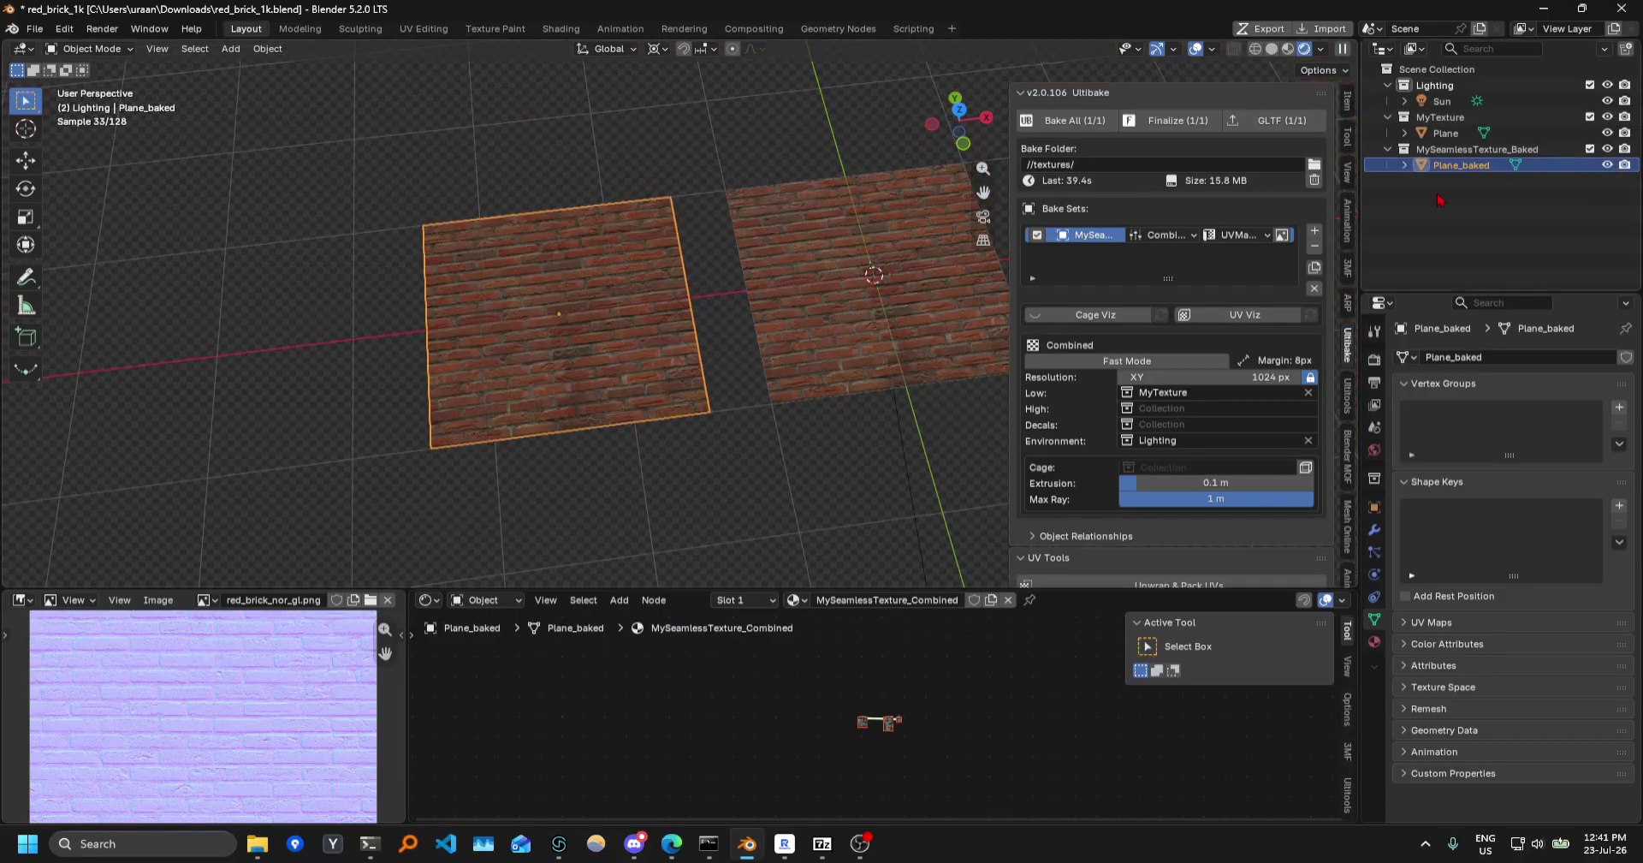
Duplicate the sun light and rotate the copy about 146° around the global X axis.
left_click(1460, 101)
scroll(1173, 214, "down", 1)
middle_click_drag(548, 359, 735, 274)
key("shift+d")
key("r")
key("z")
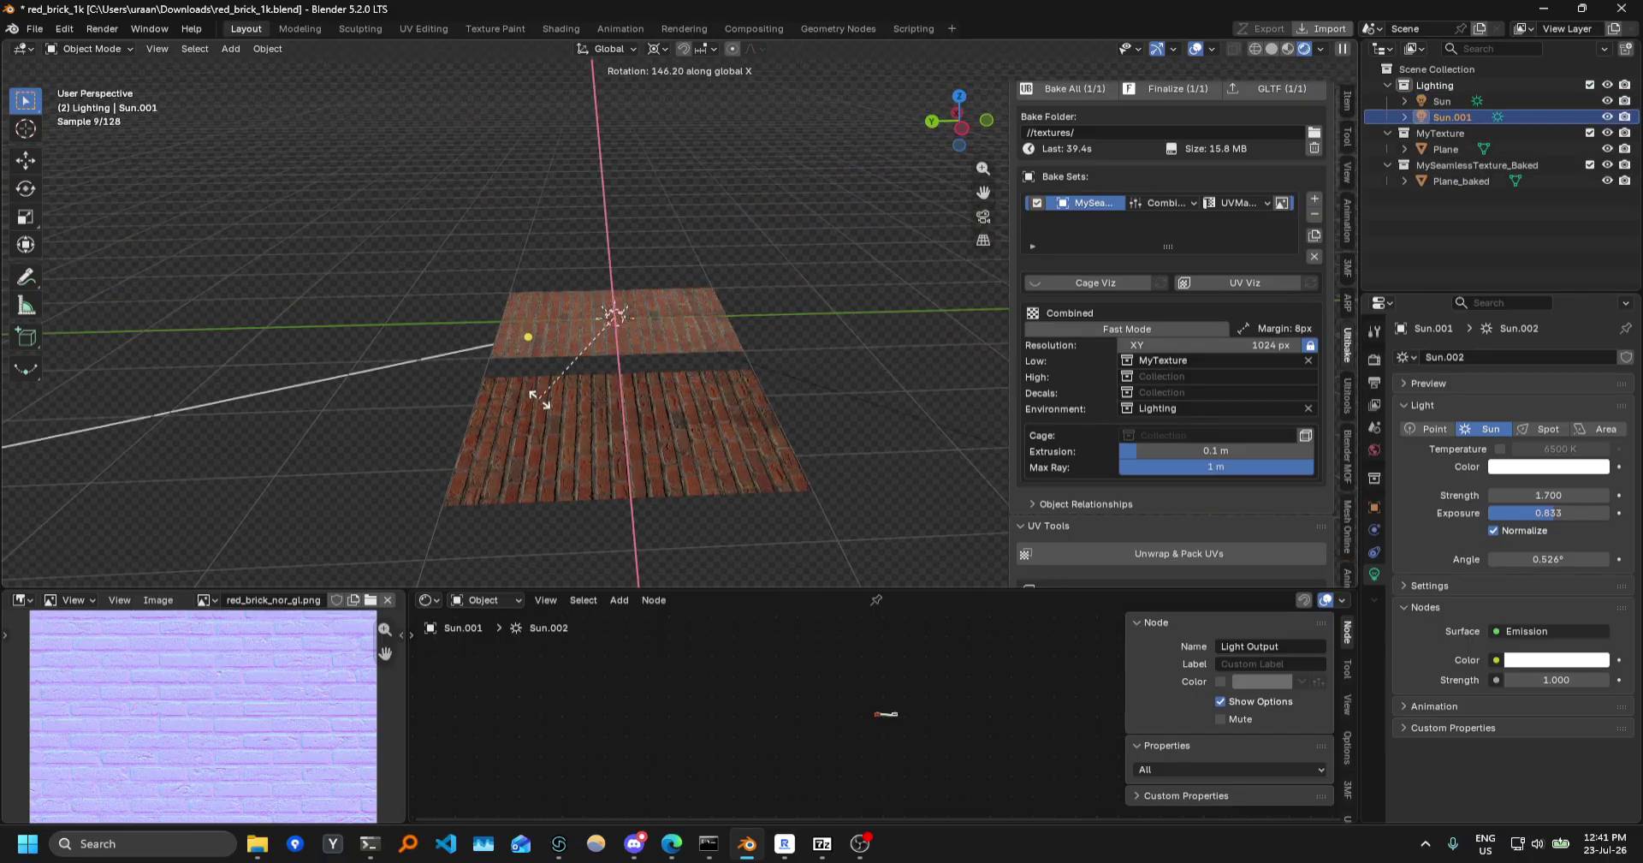
left_click(539, 395)
Move the duplicated sun freely to a spot beyond the edge of the original brick plane.
scroll(556, 394, "up", 1)
key("g")
left_click(766, 364)
middle_click_drag(766, 364, 714, 411)
scroll(736, 326, "up", 2)
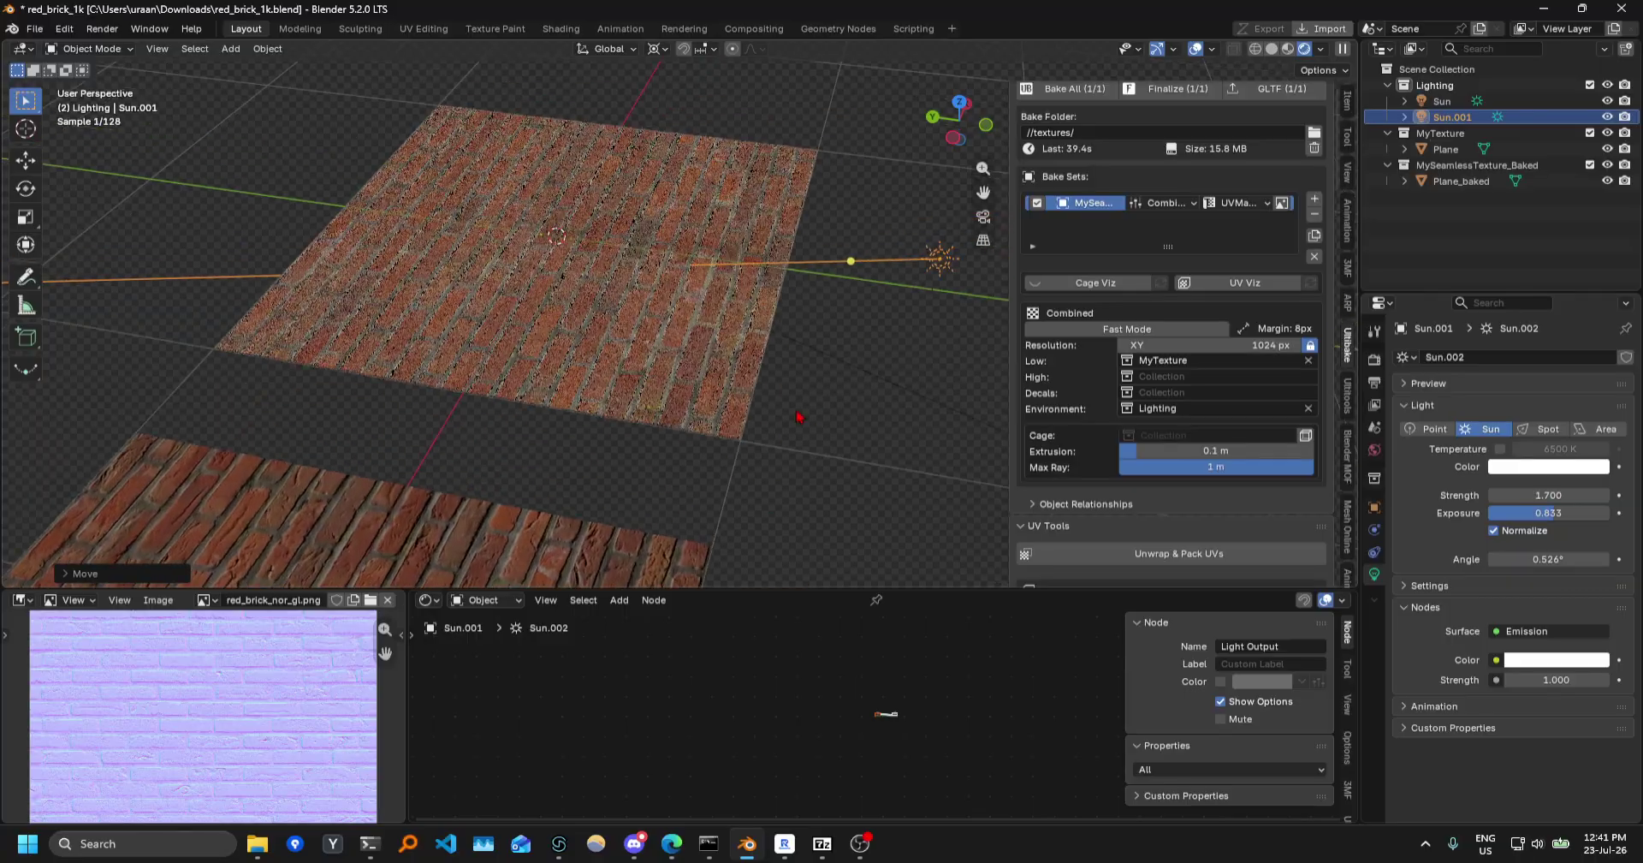
Change the duplicated sun's colour to blue, with strength 1.320 and exposure 0.139.
mouse_move(1551, 514)
left_mouse_down()
mouse_move(1561, 493)
mouse_move(1548, 496)
left_mouse_up()
left_click(1545, 468)
left_click_drag(1545, 322, 1576, 261)
mouse_move(1546, 511)
left_mouse_down()
mouse_move(1550, 495)
mouse_move(1466, 495)
mouse_move(1524, 495)
left_mouse_up()
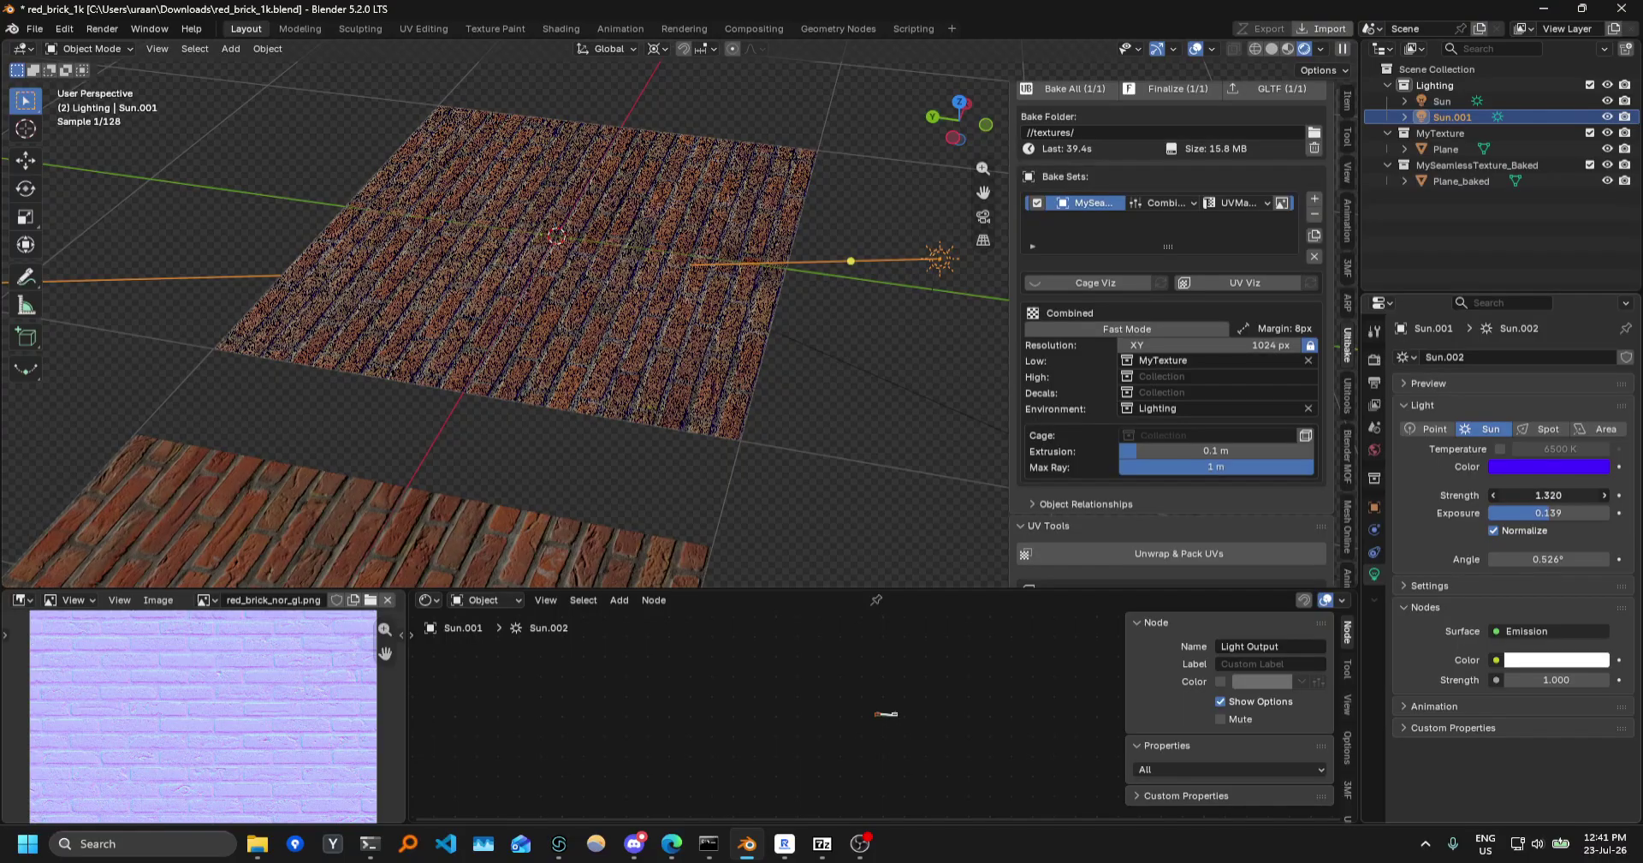
Delete the duplicated blue sun light from the Lighting collection.
middle_click_drag(956, 344, 800, 336)
key("Delete")
left_click(839, 396)
Move the baked brick plane along the X axis, well away from the original plane.
left_click(622, 344)
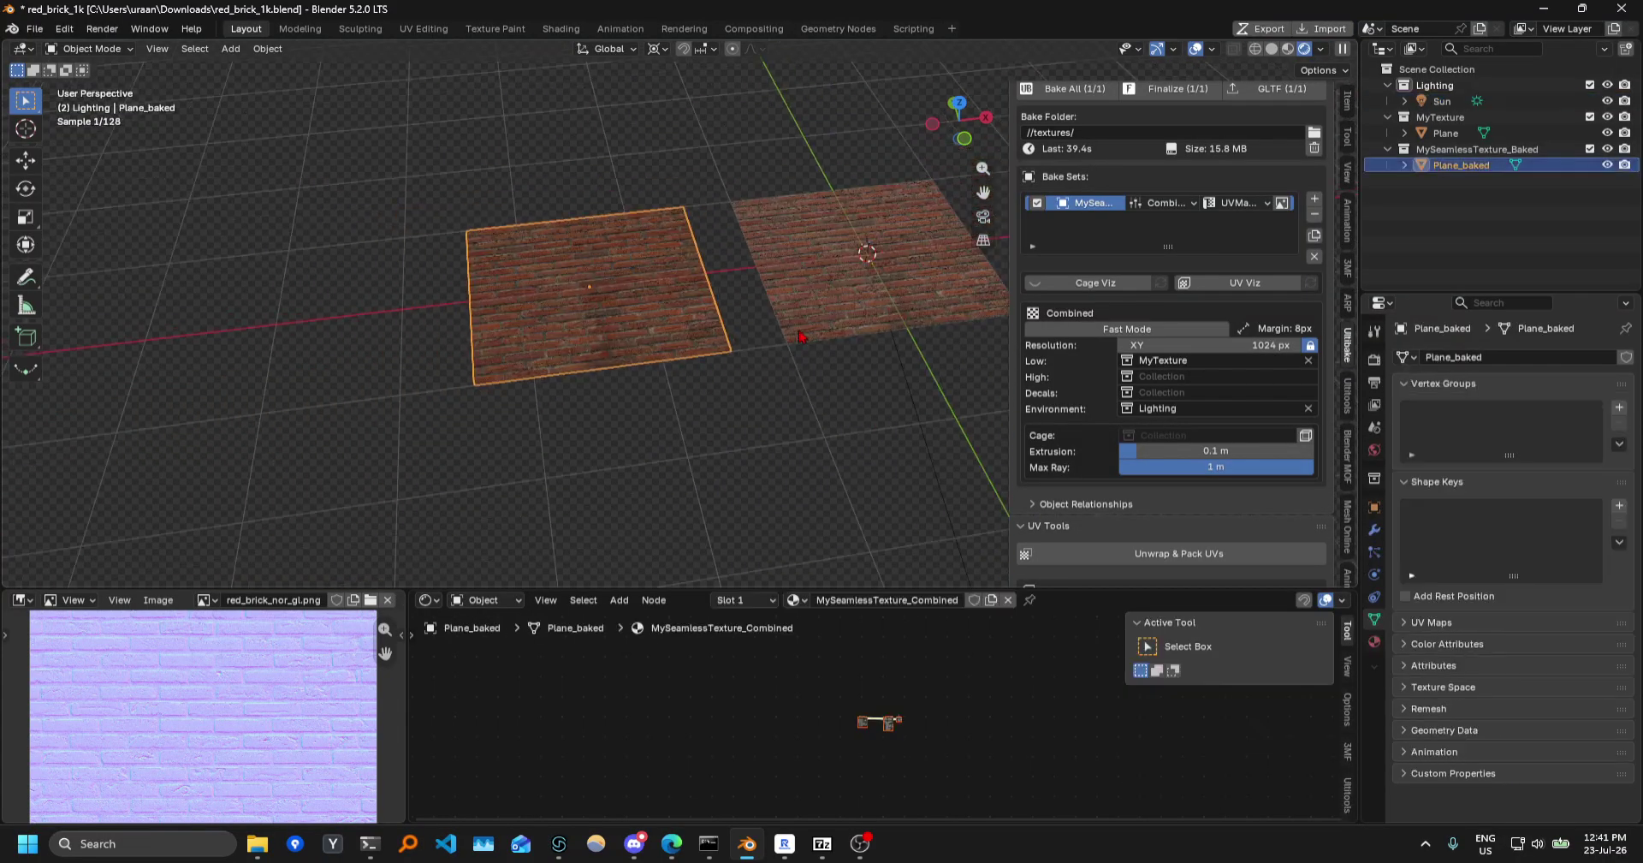
key("g")
key("x")
left_click(128, 491)
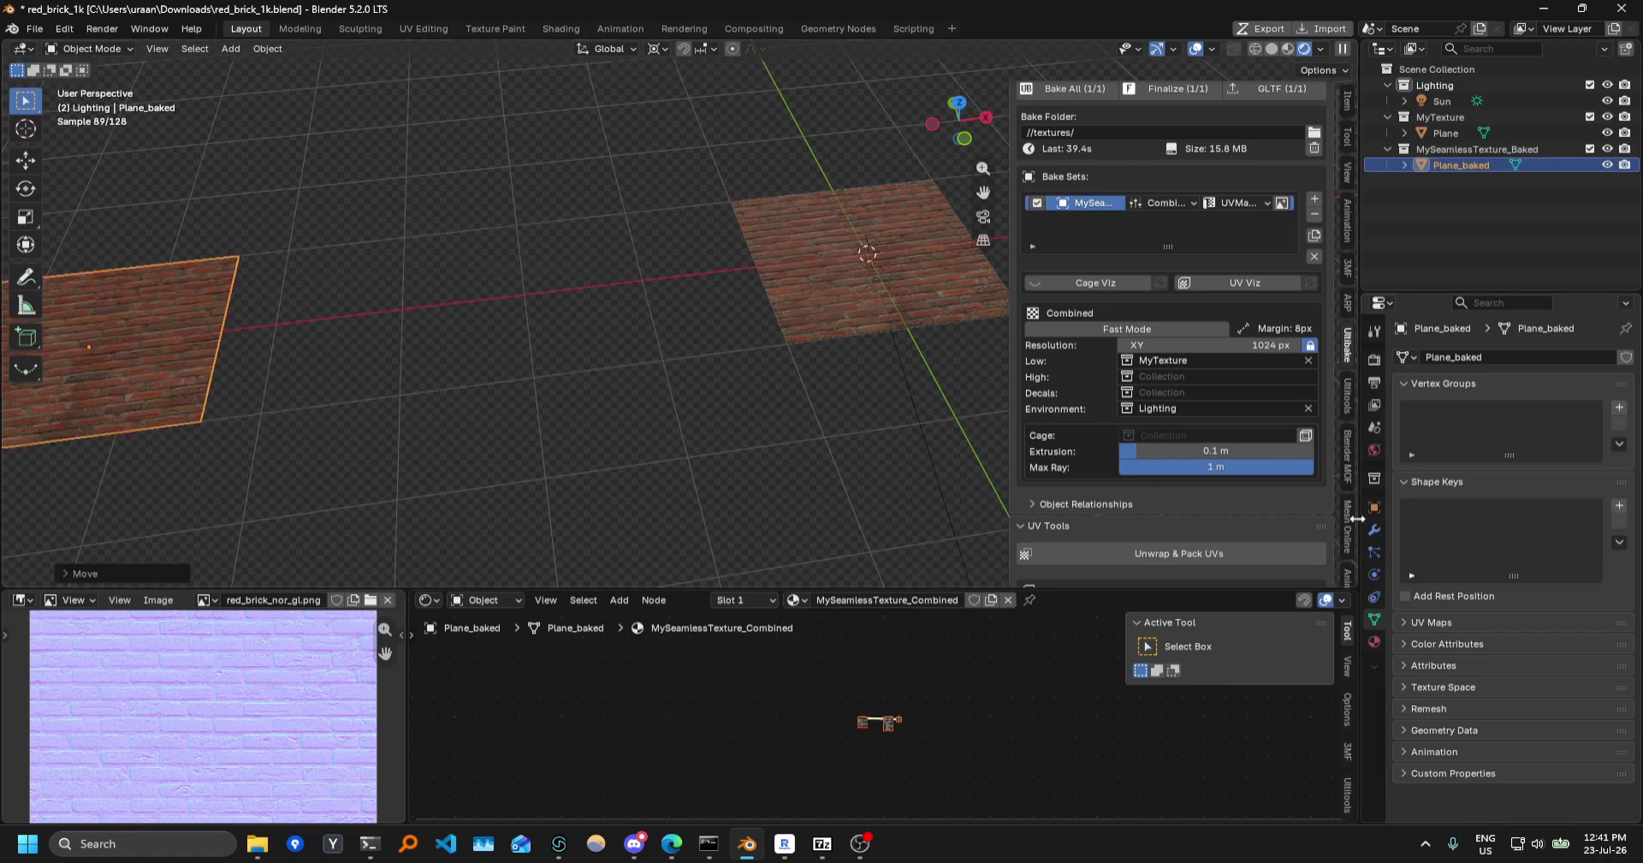
Add a line Array modifier to the baked plane, repeating it three times along X.
left_click(1374, 530)
left_click(1520, 357)
left_click(1284, 376)
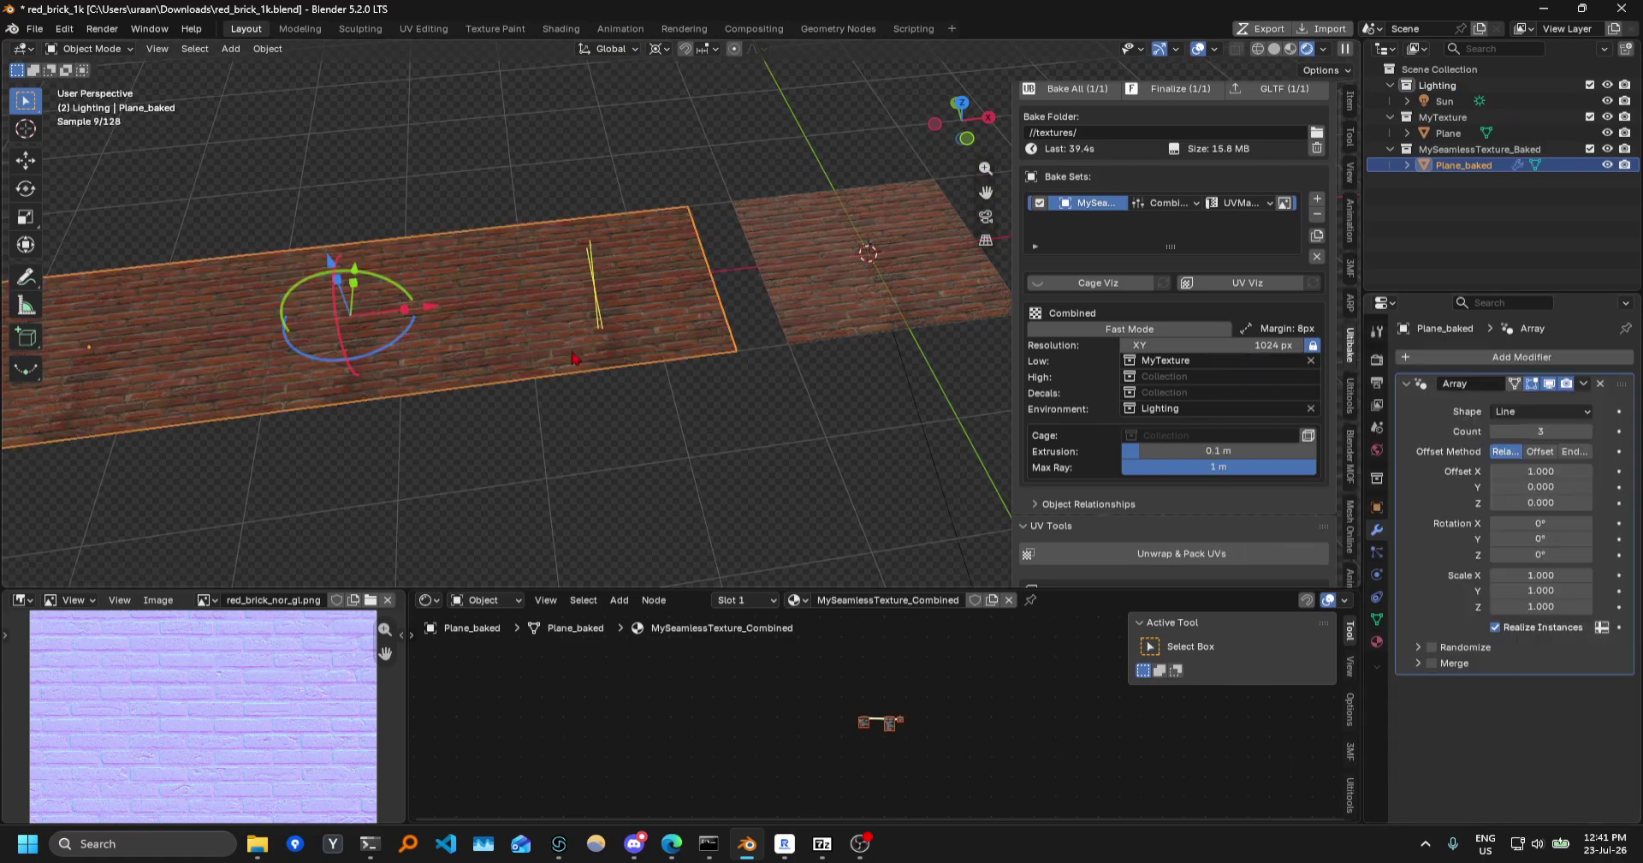
Deselect the arrayed baked plane and examine its tile joins up close and from afar, including beside the original plane.
middle_click_drag(575, 358, 746, 352, "shift")
left_click(744, 503)
scroll(744, 503, "up", 2)
scroll(616, 479, "down", 2)
scroll(492, 467, "up", 3)
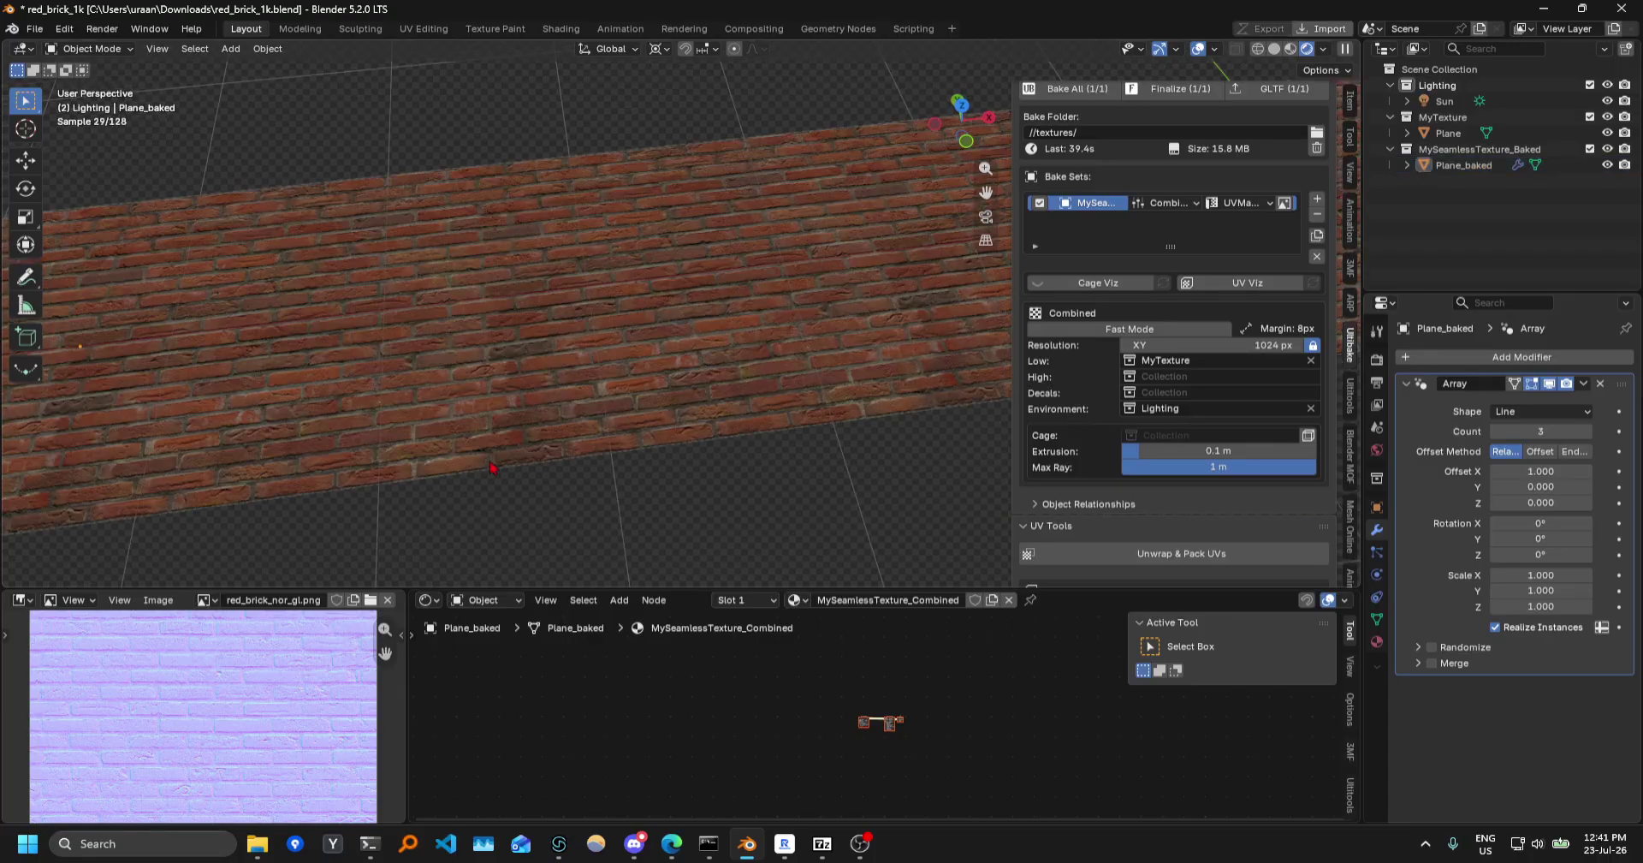
middle_click_drag(492, 466, 730, 470)
middle_click_drag(588, 376, 587, 333)
scroll(733, 513, "down", 3)
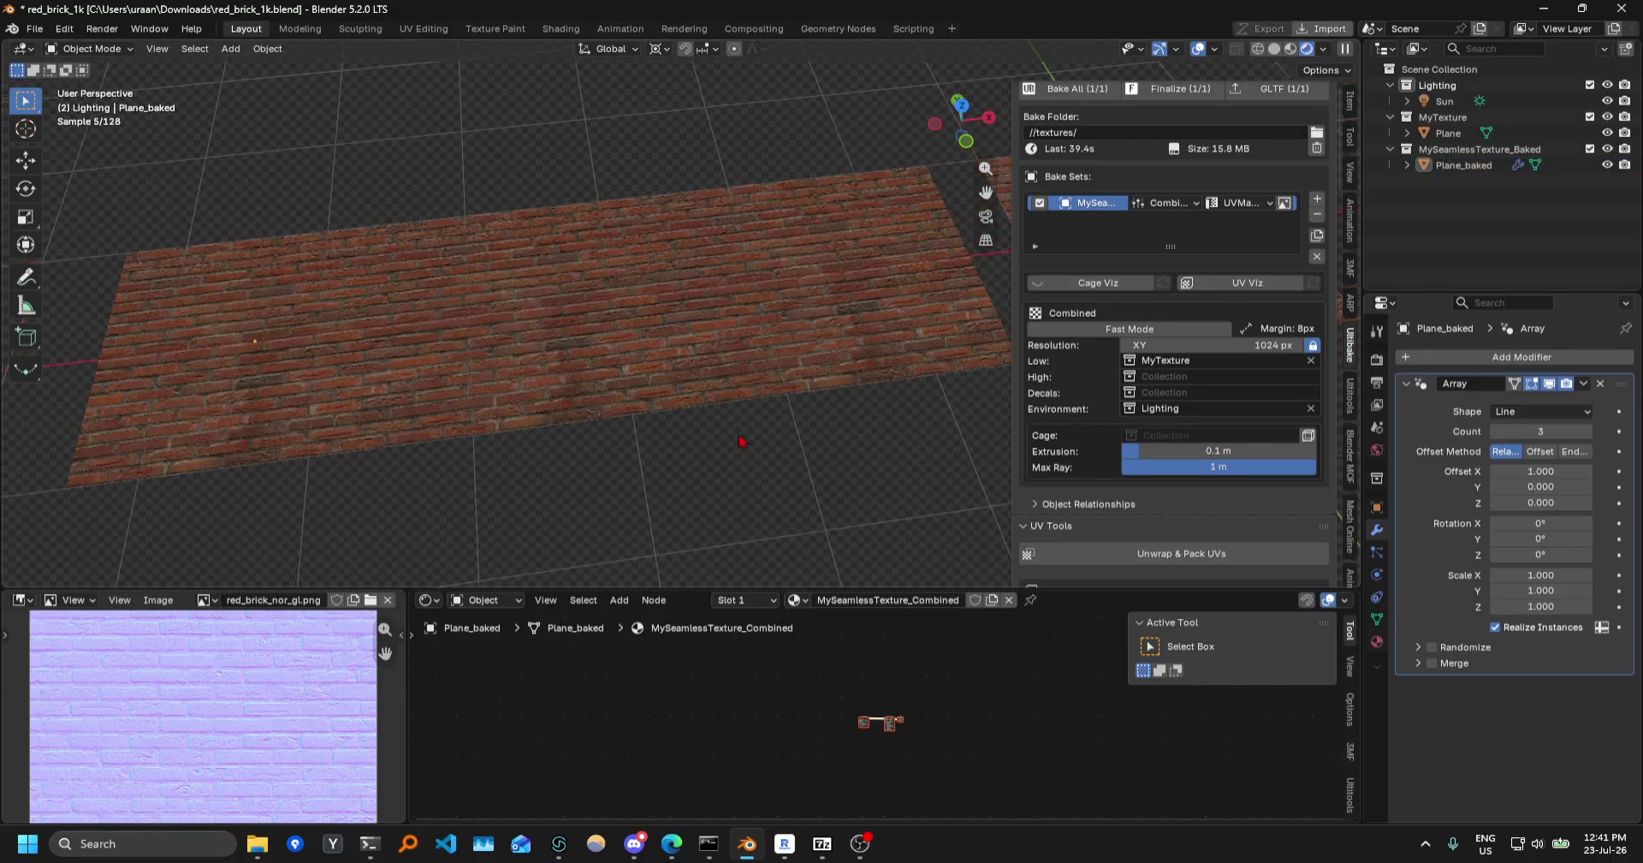
middle_click_drag(734, 513, 684, 459, "shift")
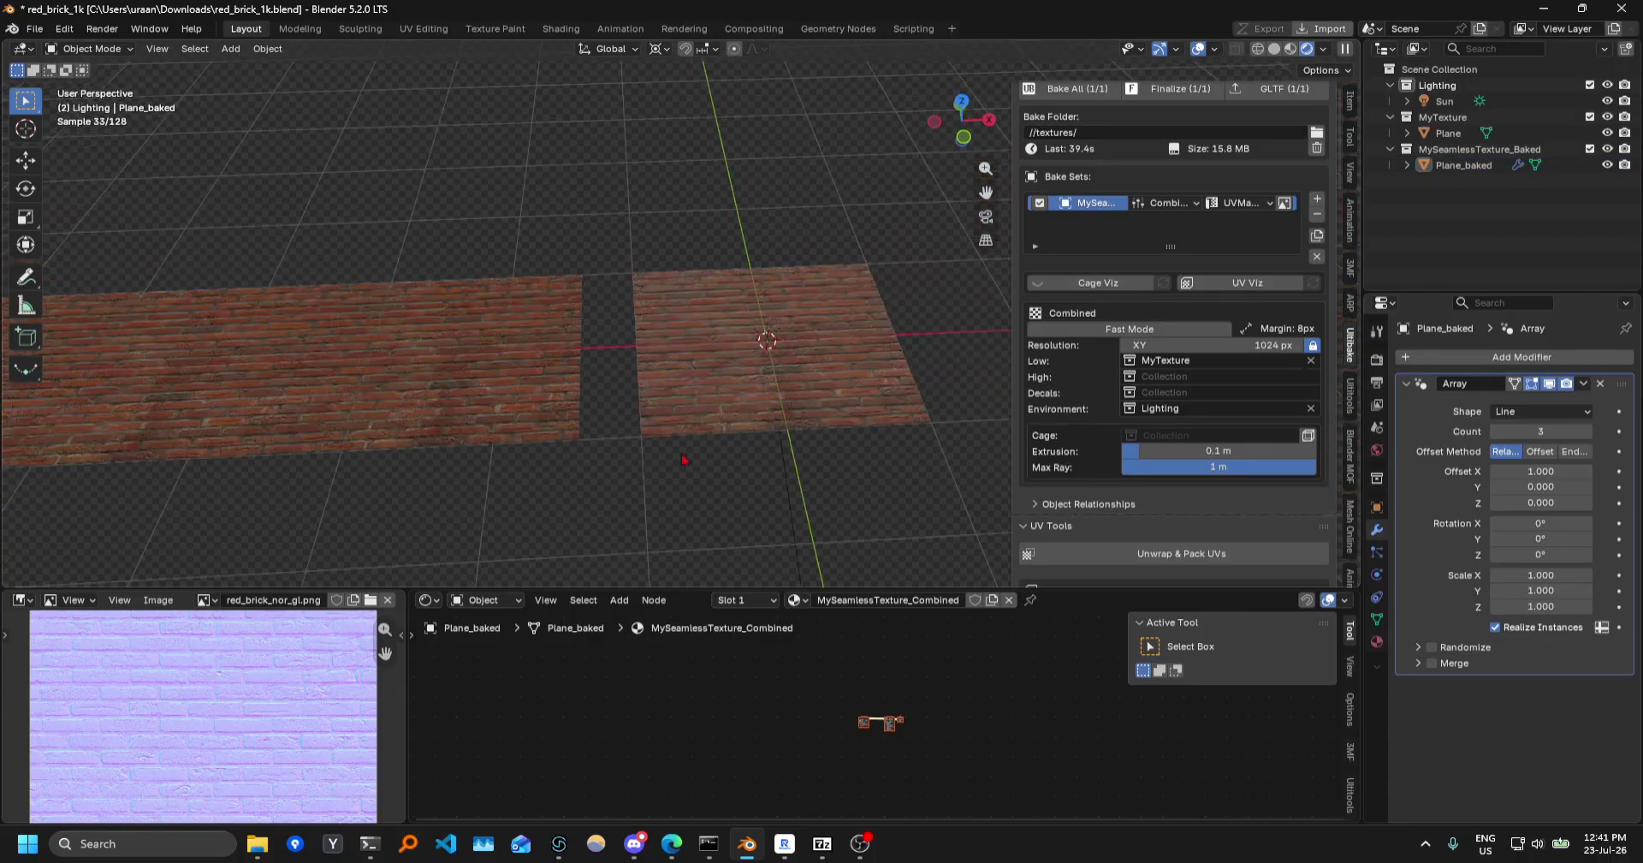